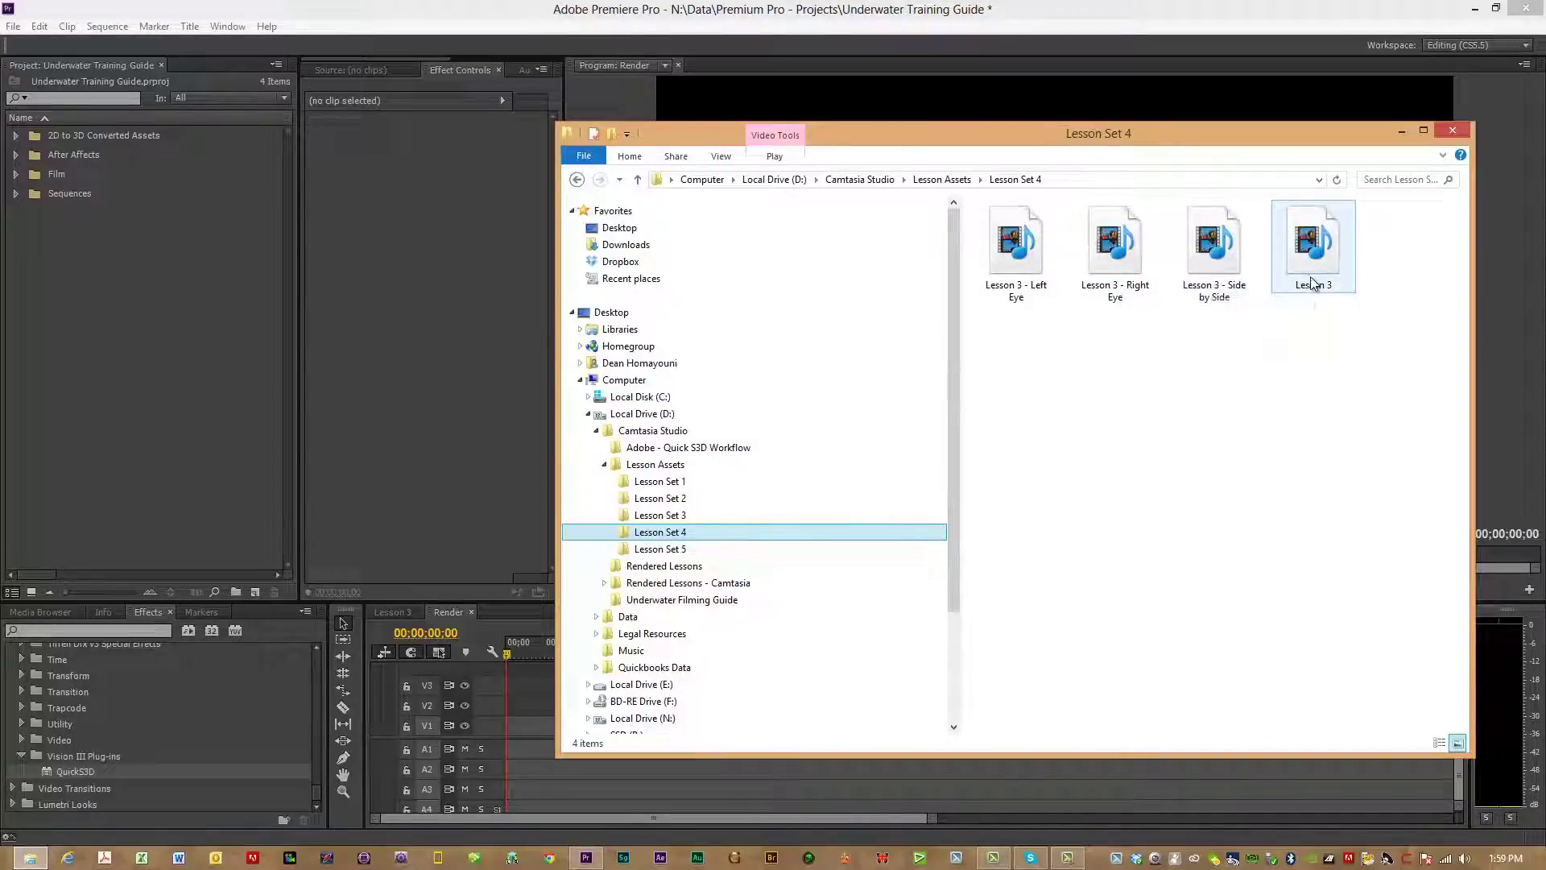
Import the Lesson 3, Lesson 3 - Side by Side, Right Eye and Left Eye videos from the Lesson Set 4 folder into the project.
mouse_move(1312, 284)
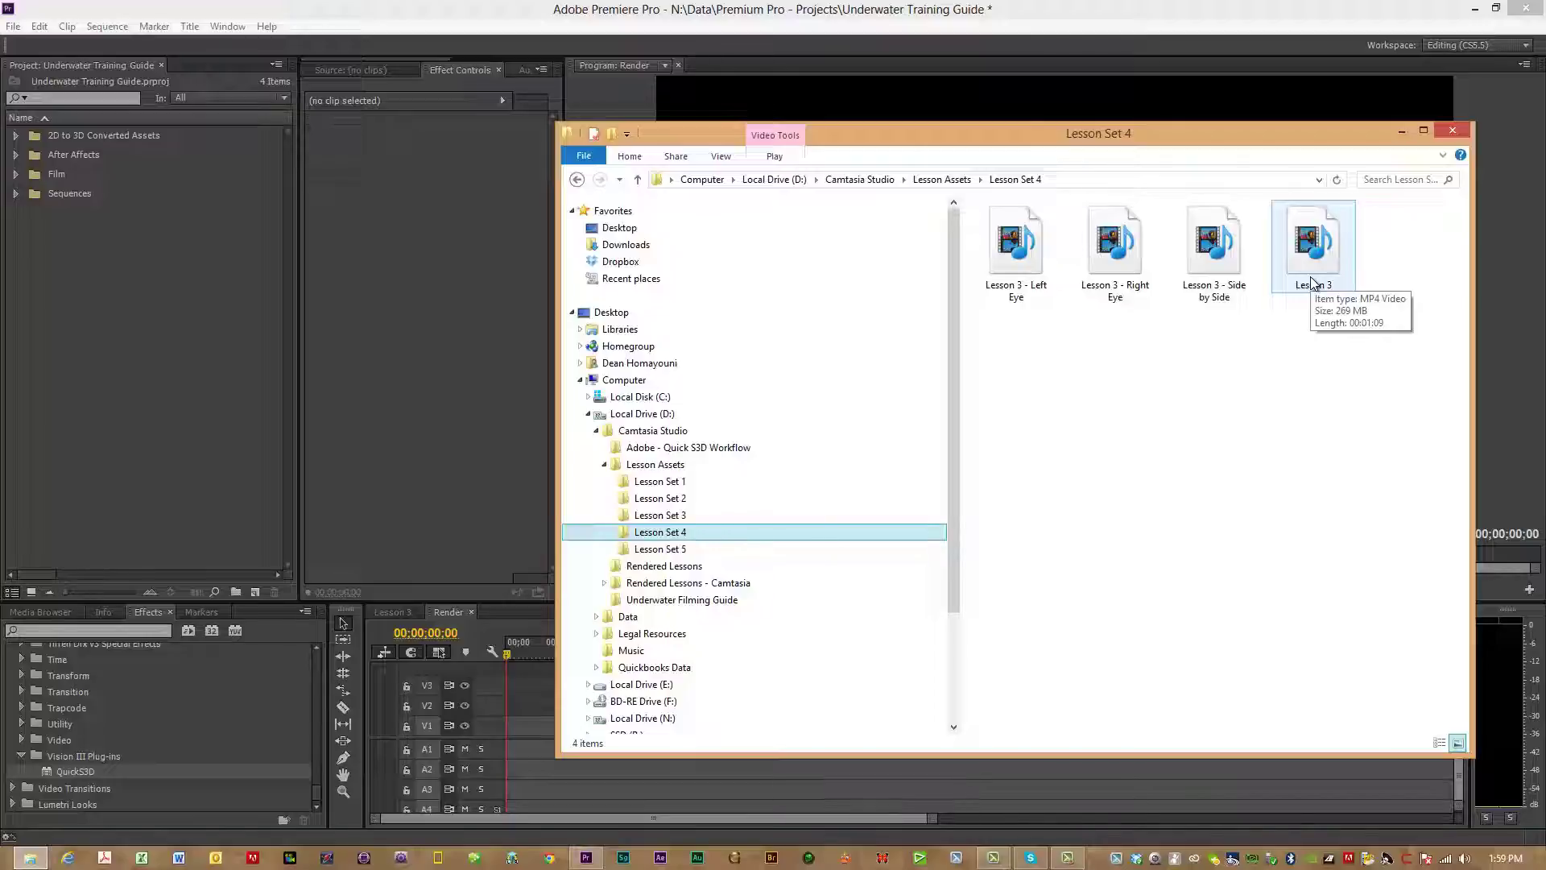
left_click(1310, 275)
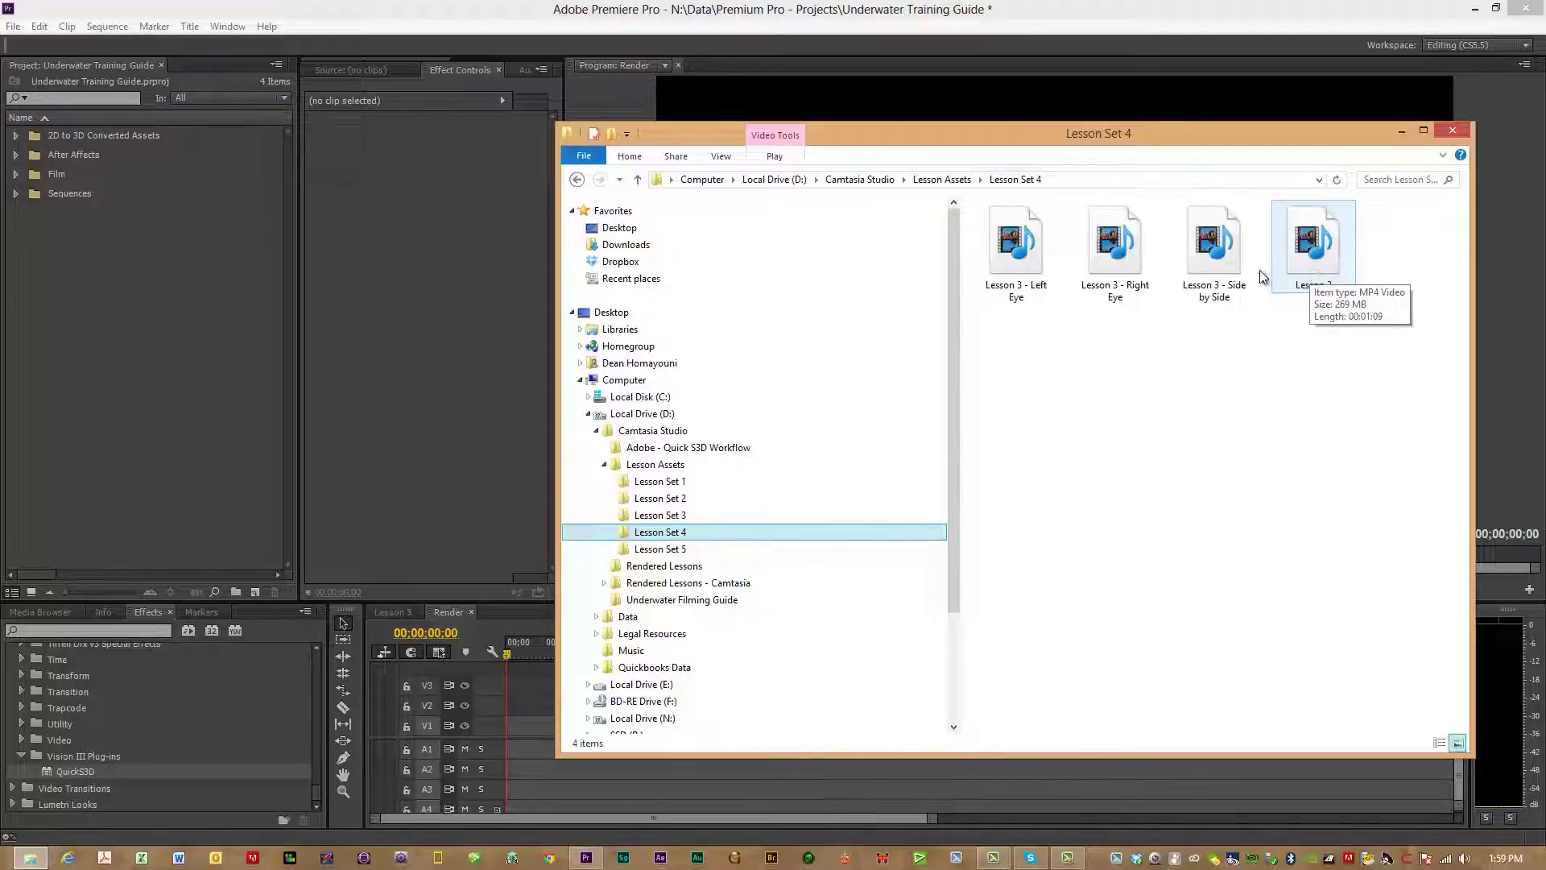
left_click(1219, 282)
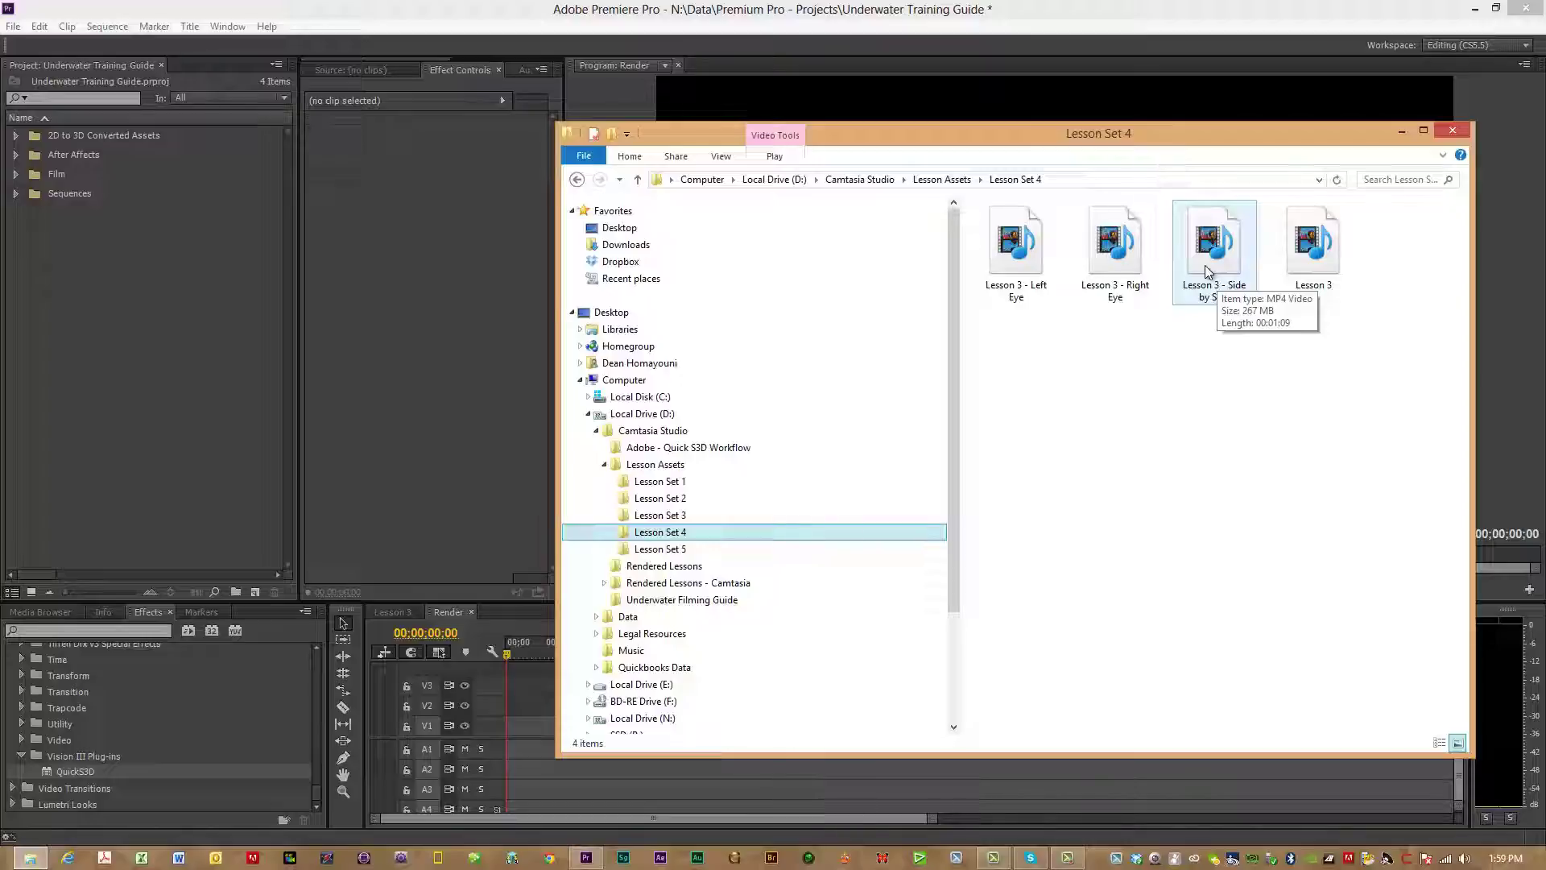
left_click(1122, 272)
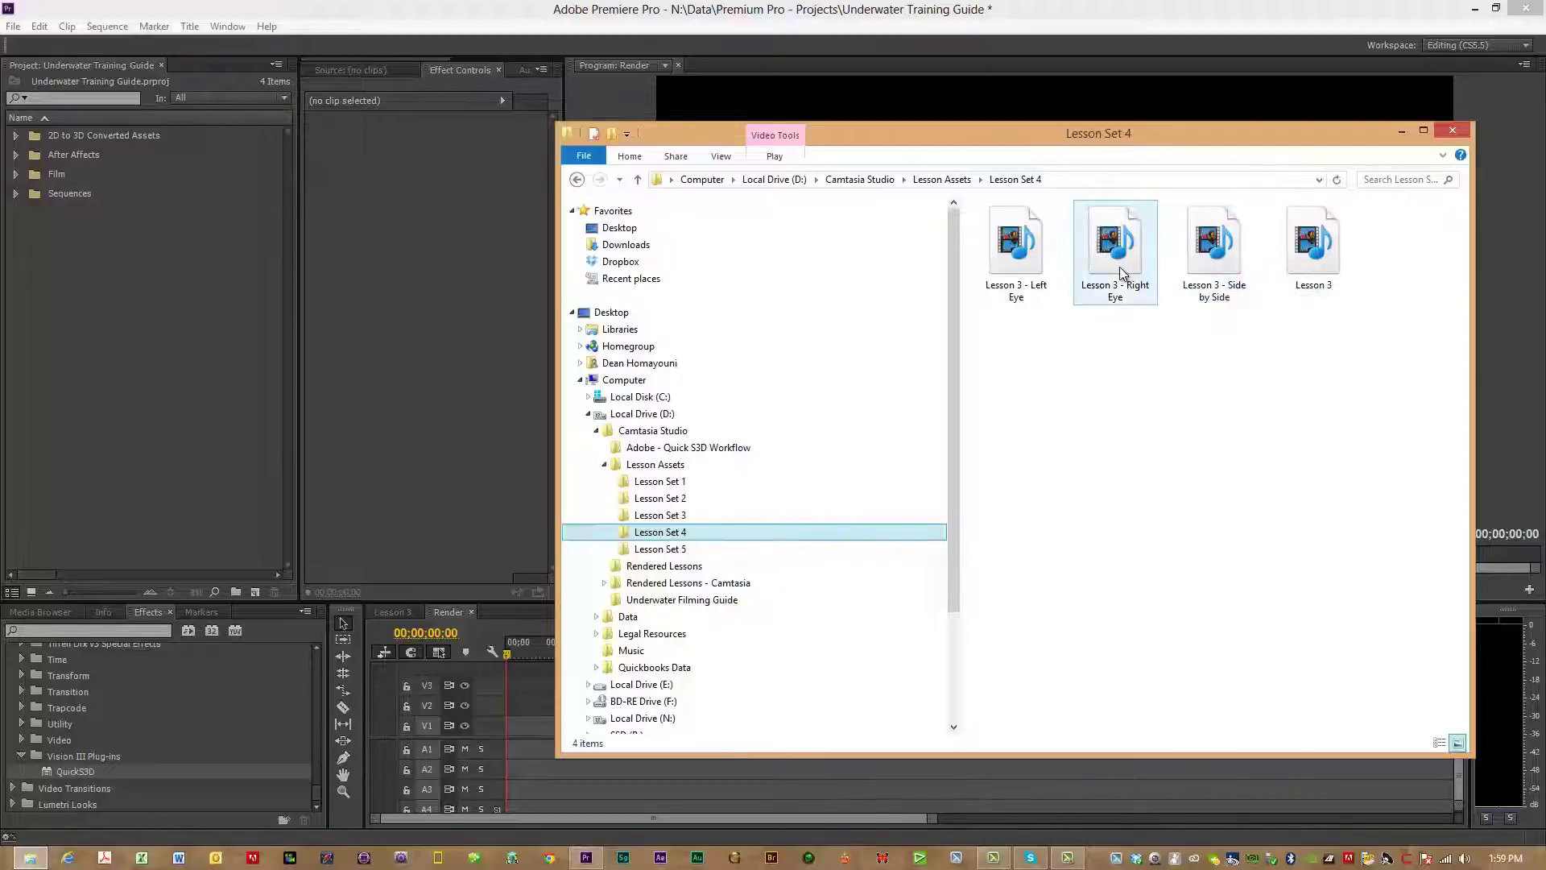
left_click(1009, 271)
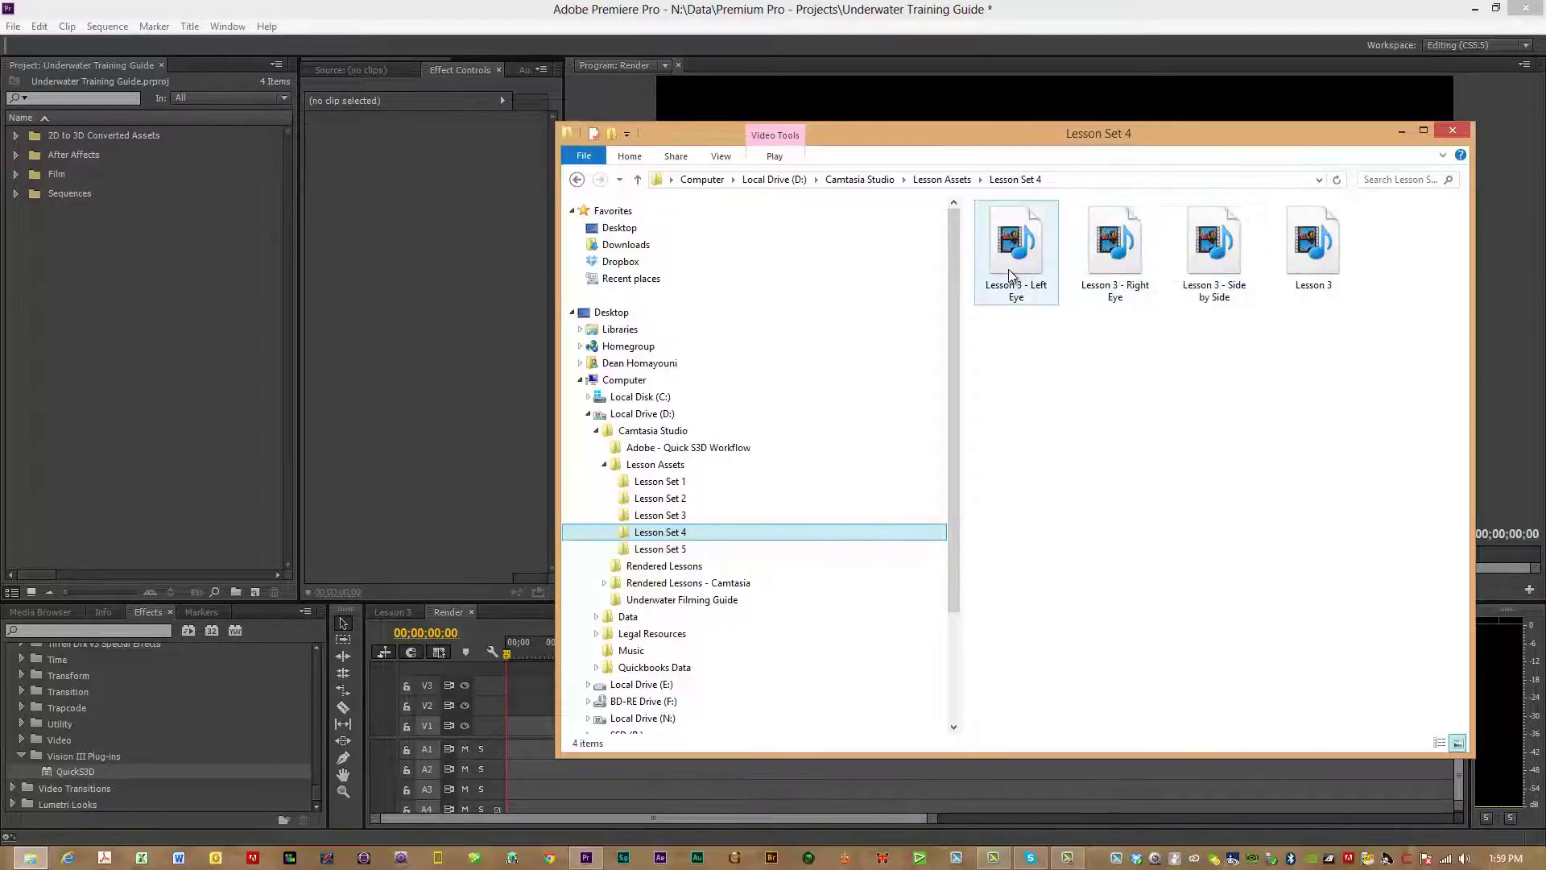
left_click(1134, 269)
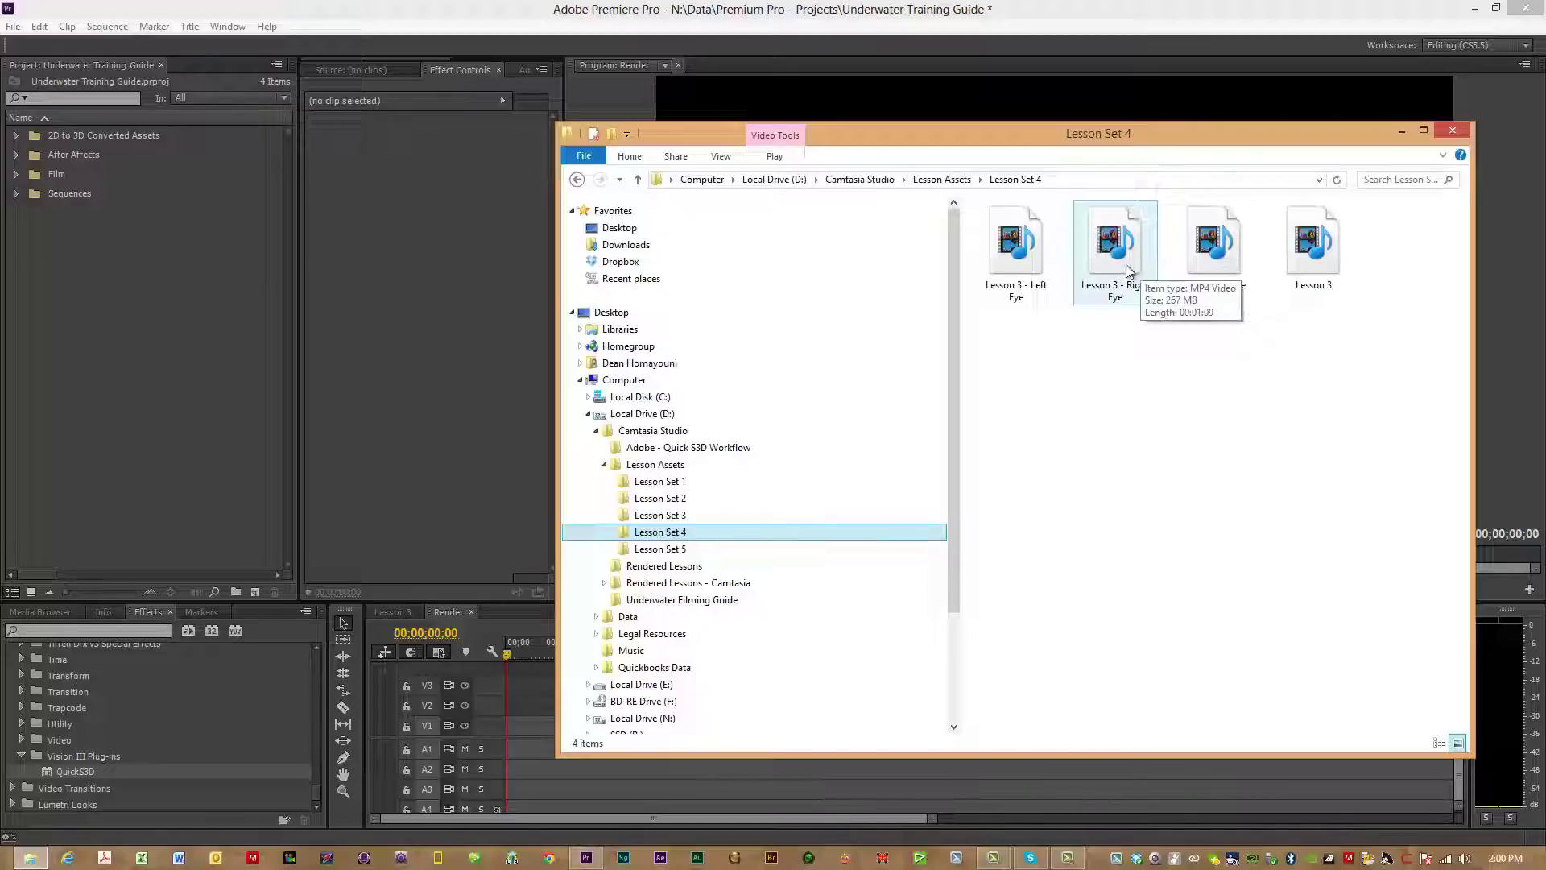
left_click_drag(1388, 223, 1016, 310)
left_click_drag(1016, 249, 74, 316)
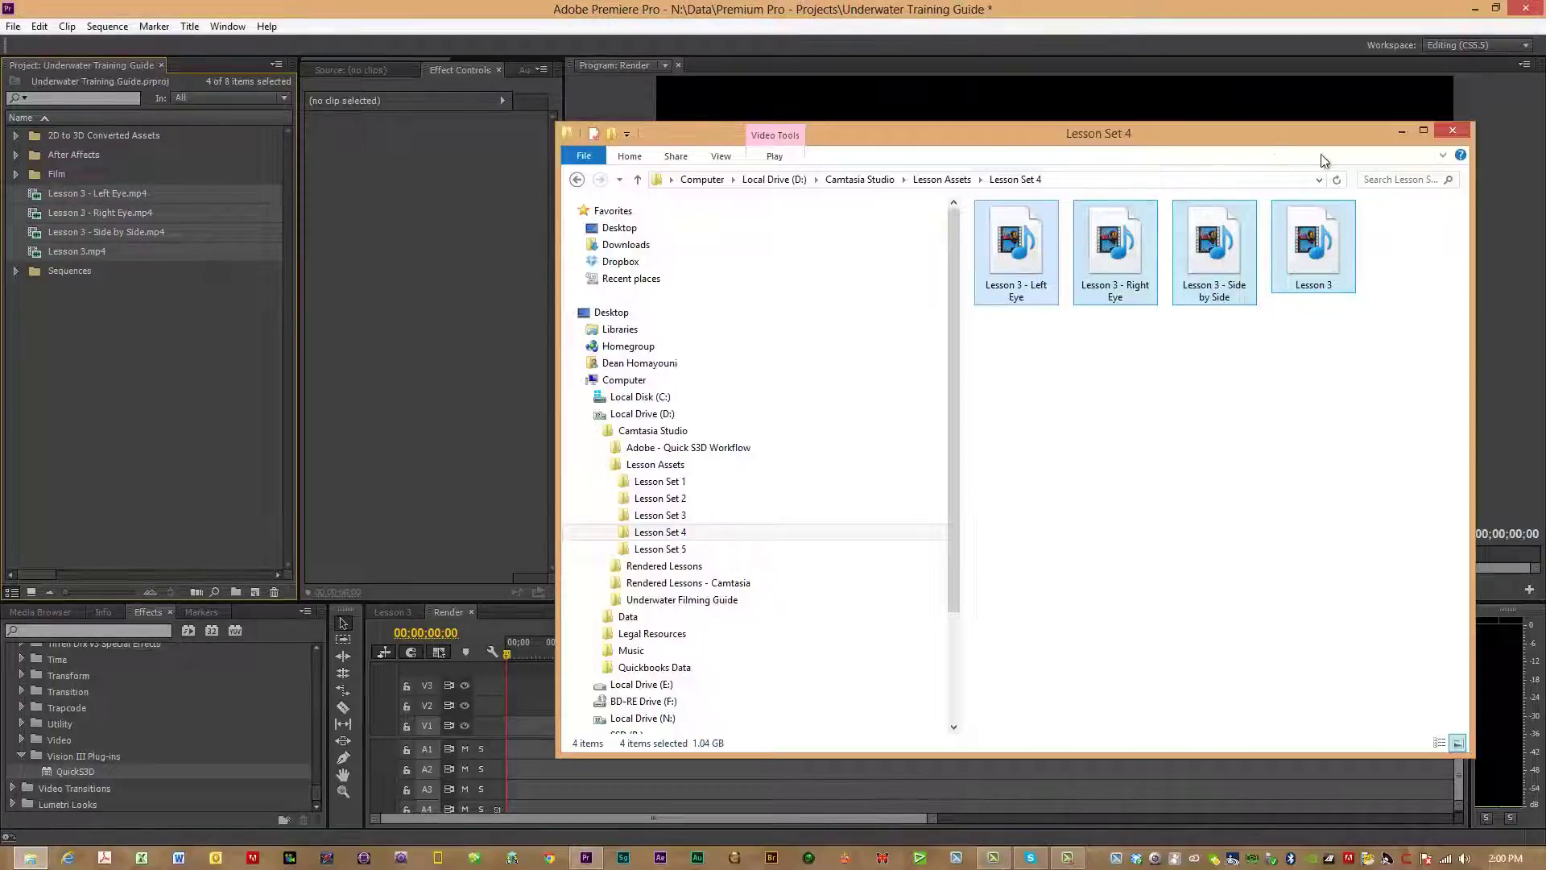
left_click(1453, 130)
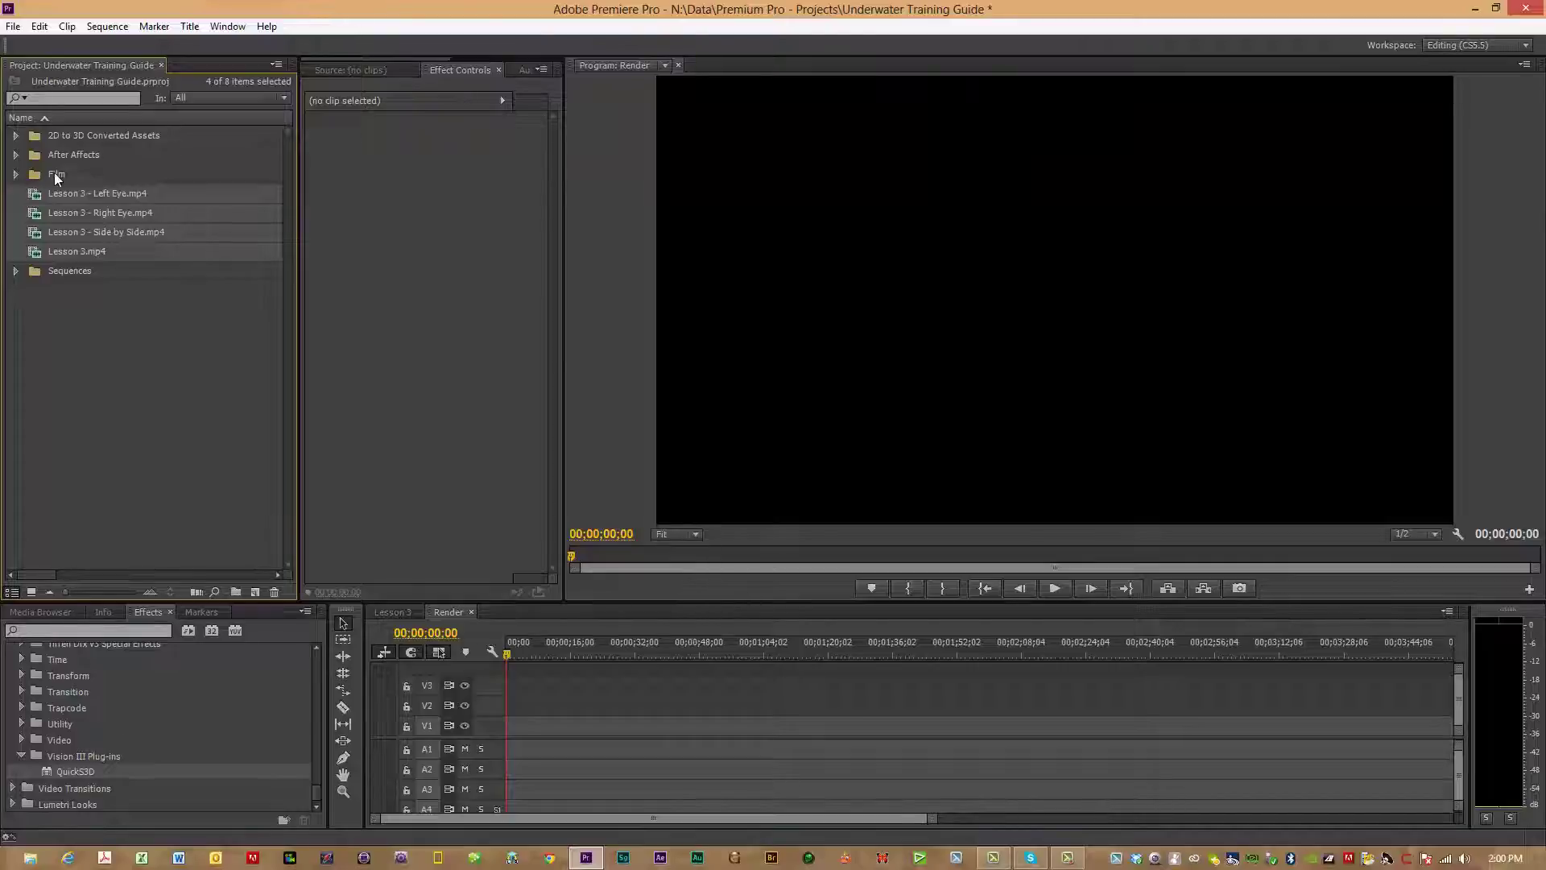
Create a new bin inside the Film bin and delete the surplus bin nested within it.
left_click(87, 327)
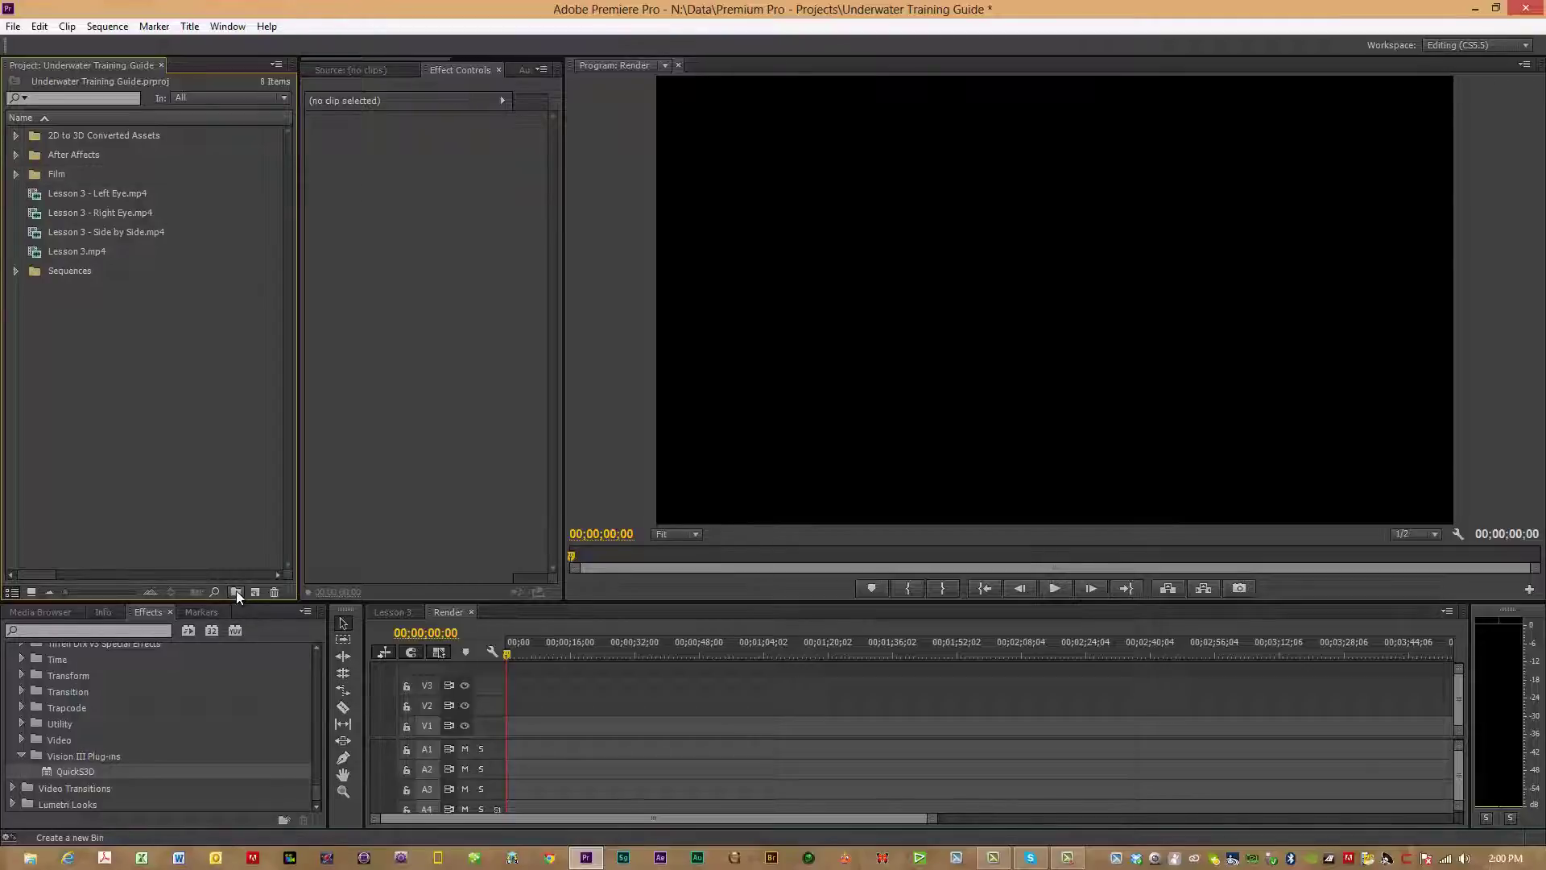
left_click(235, 591)
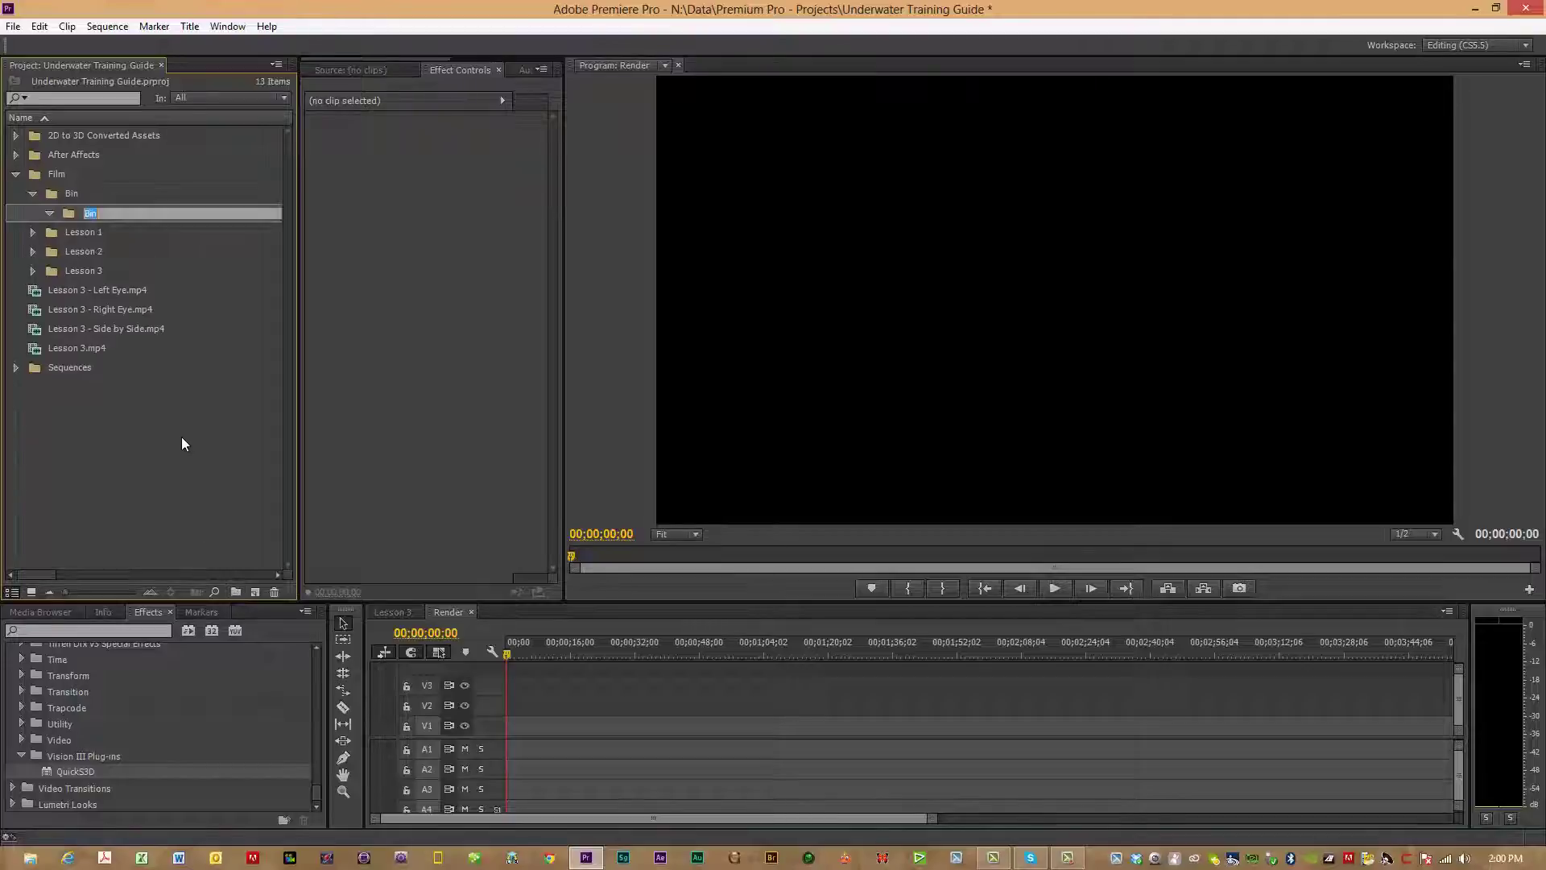
left_click(67, 491)
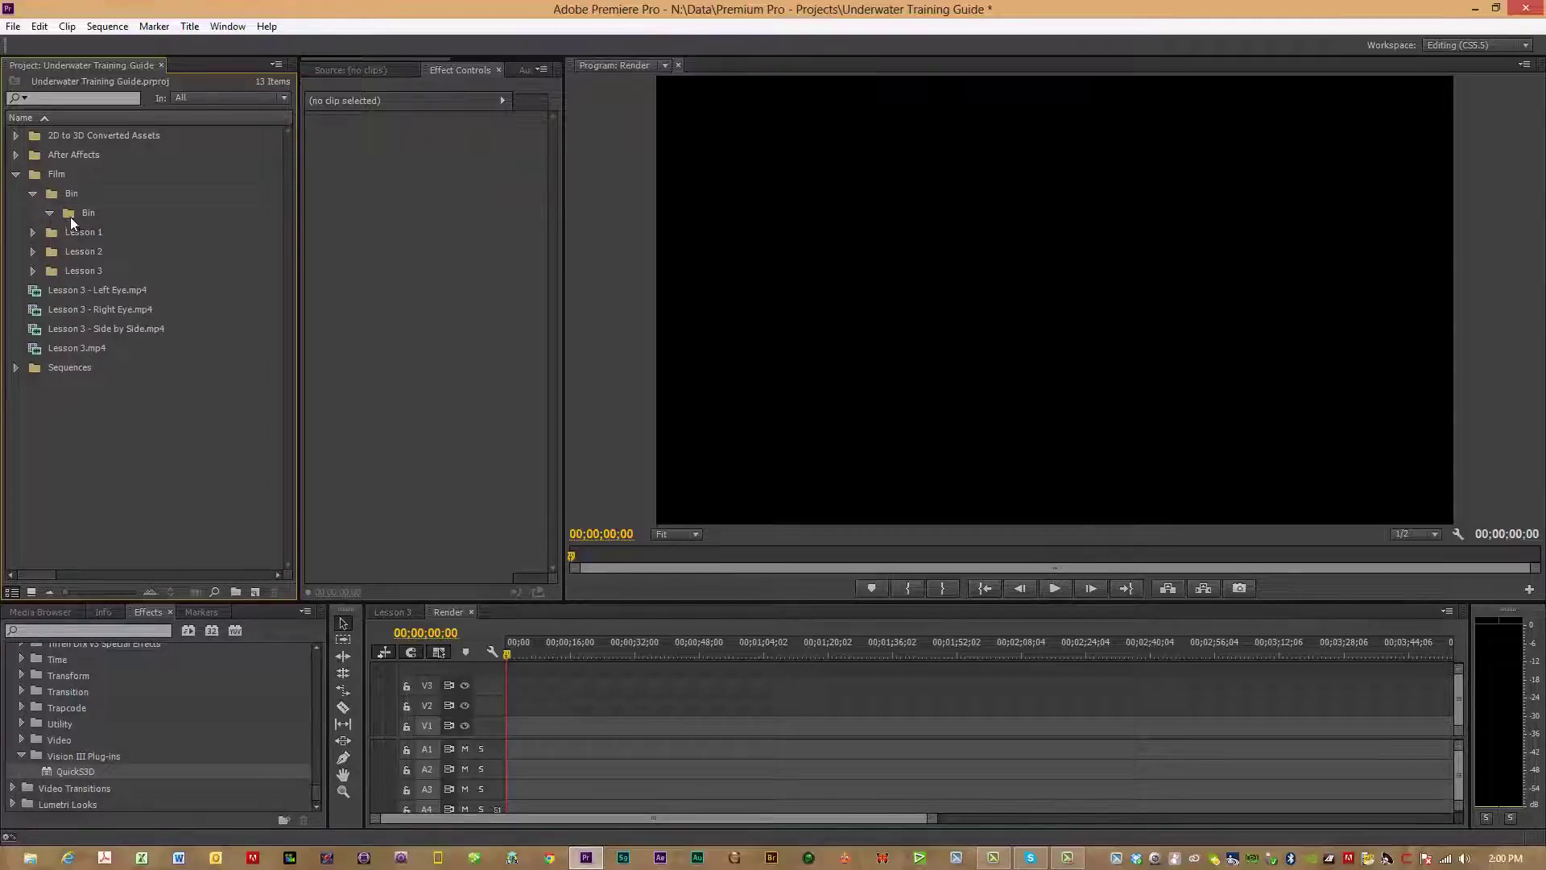
right_click(70, 214)
left_click(95, 277)
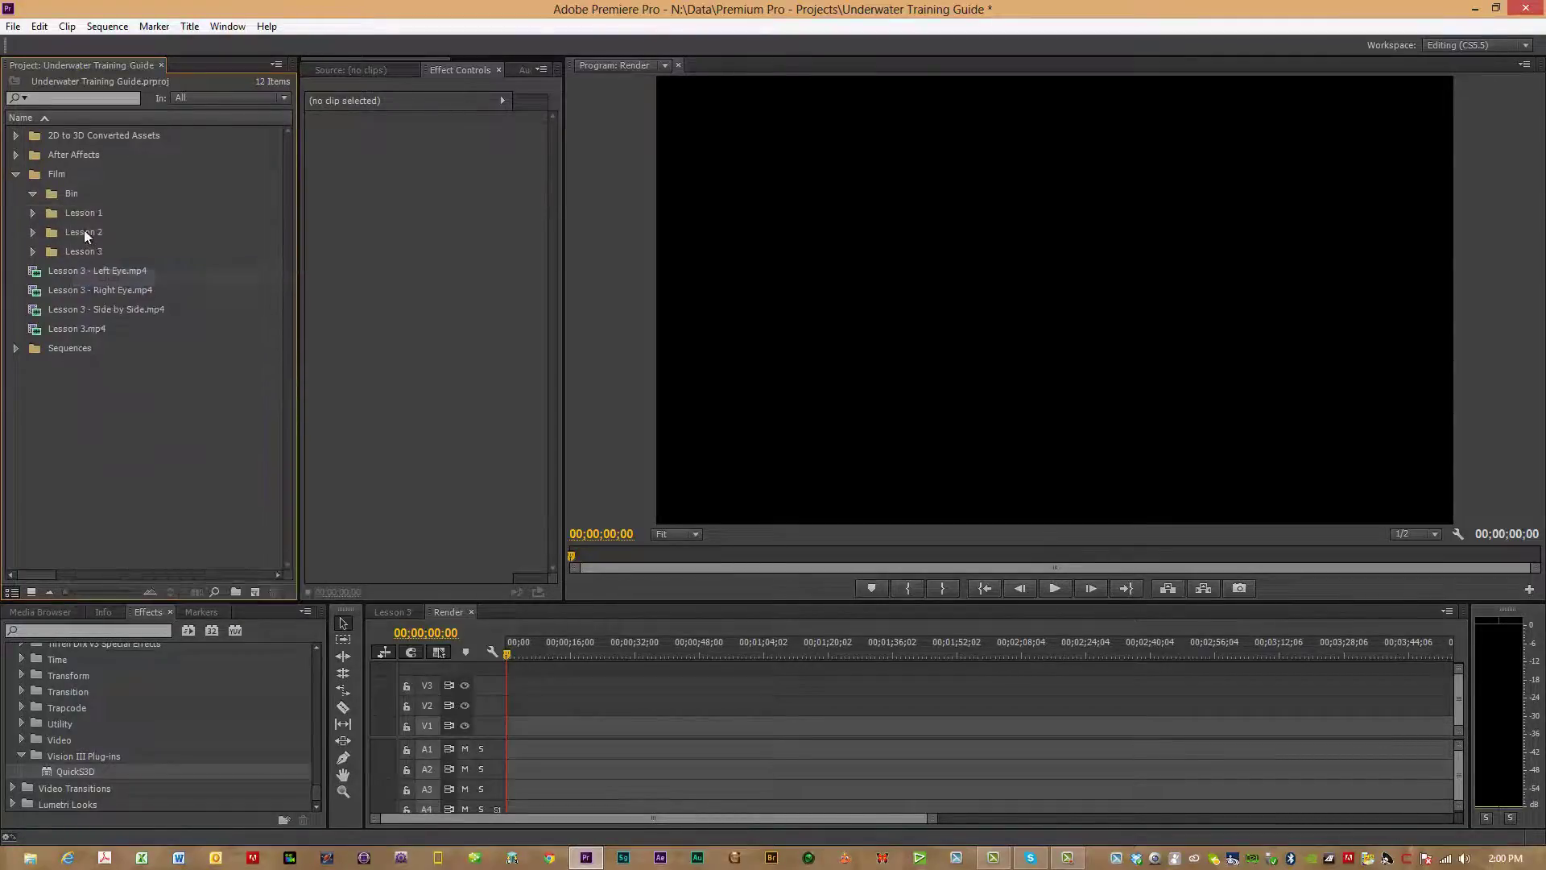
Rename the new bin inside Film as Lesson 4.
left_click(63, 196)
right_click(63, 195)
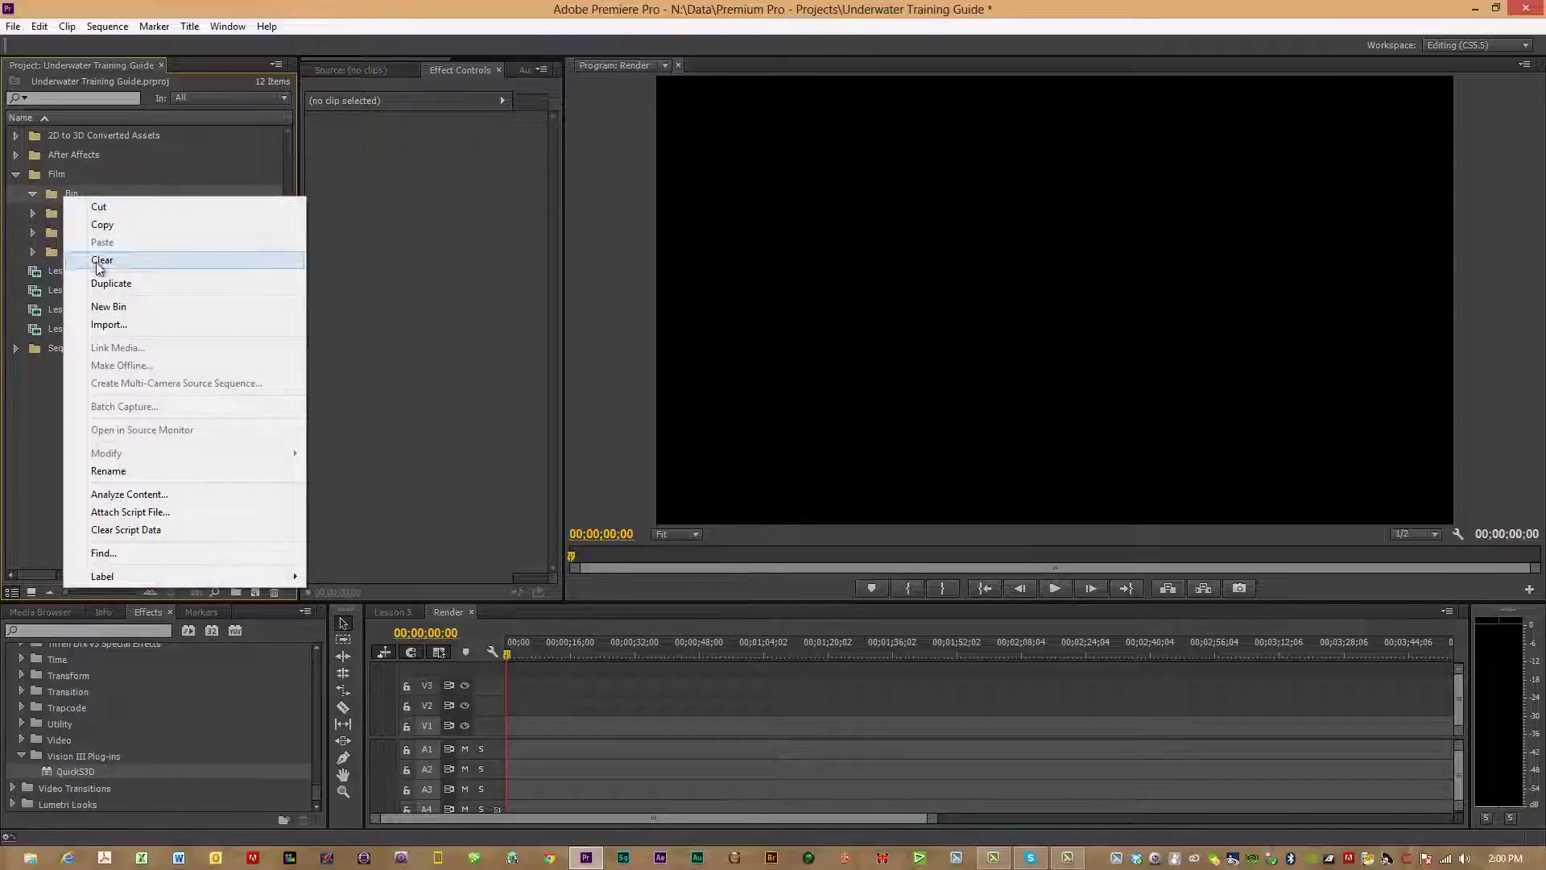
left_click(118, 473)
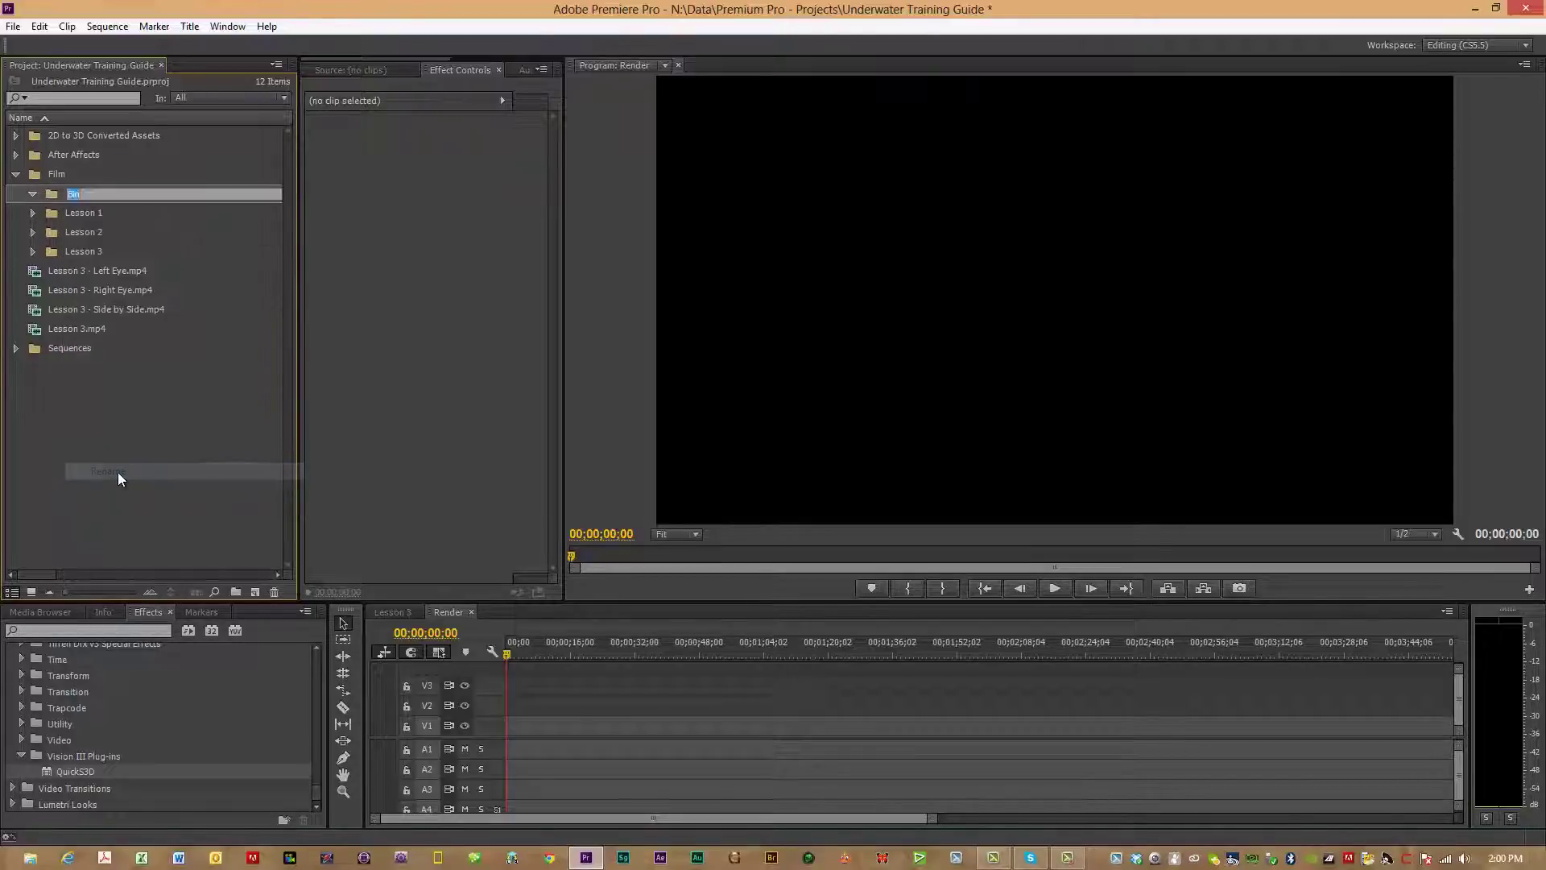
type("Lesson 4")
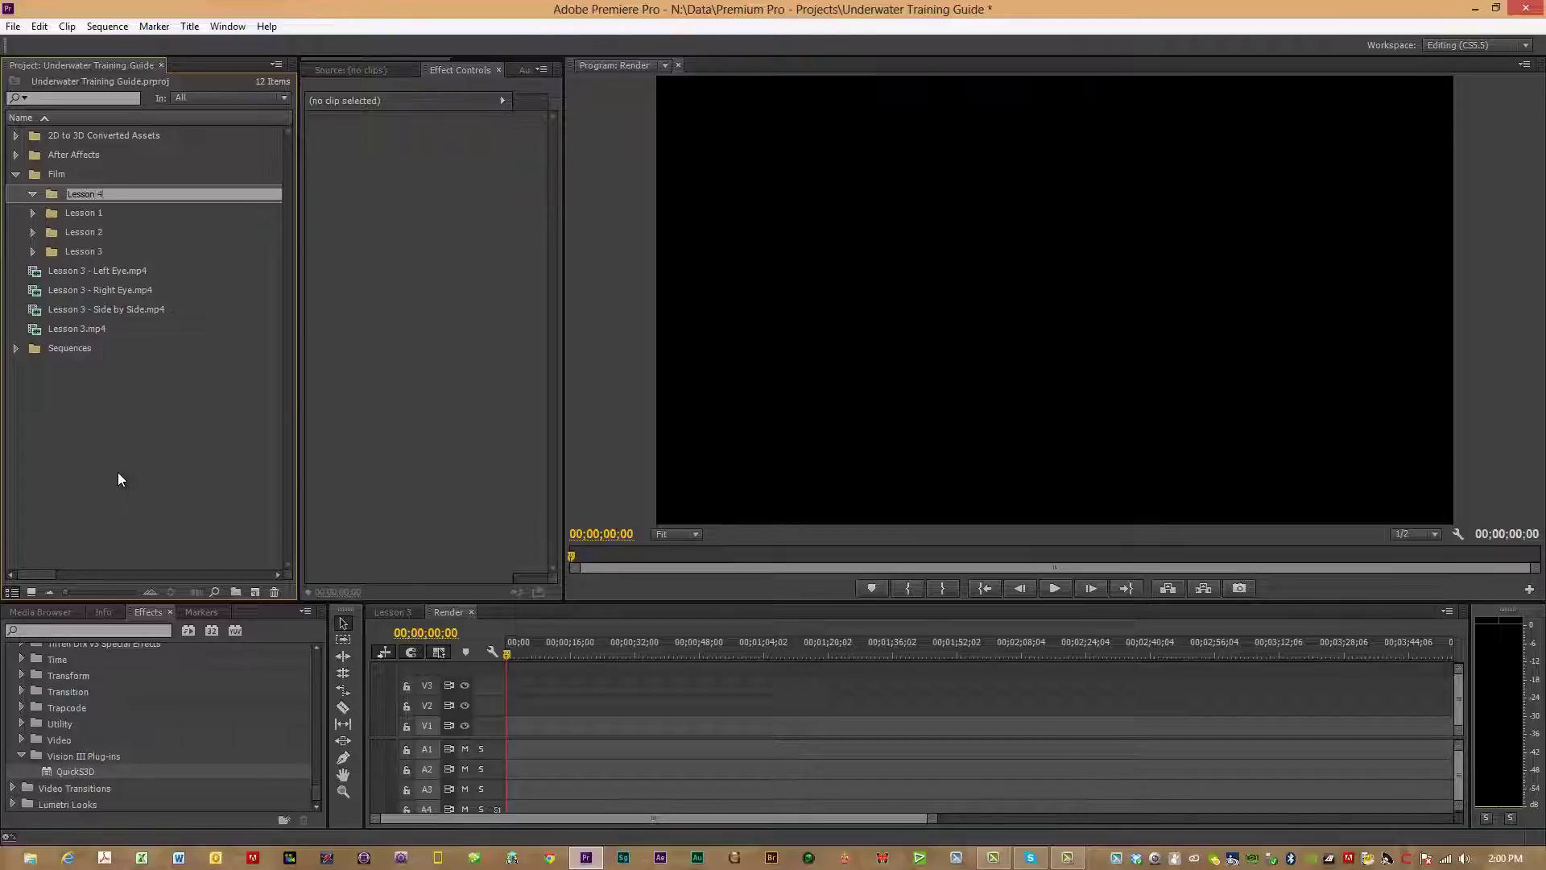
key("Tab")
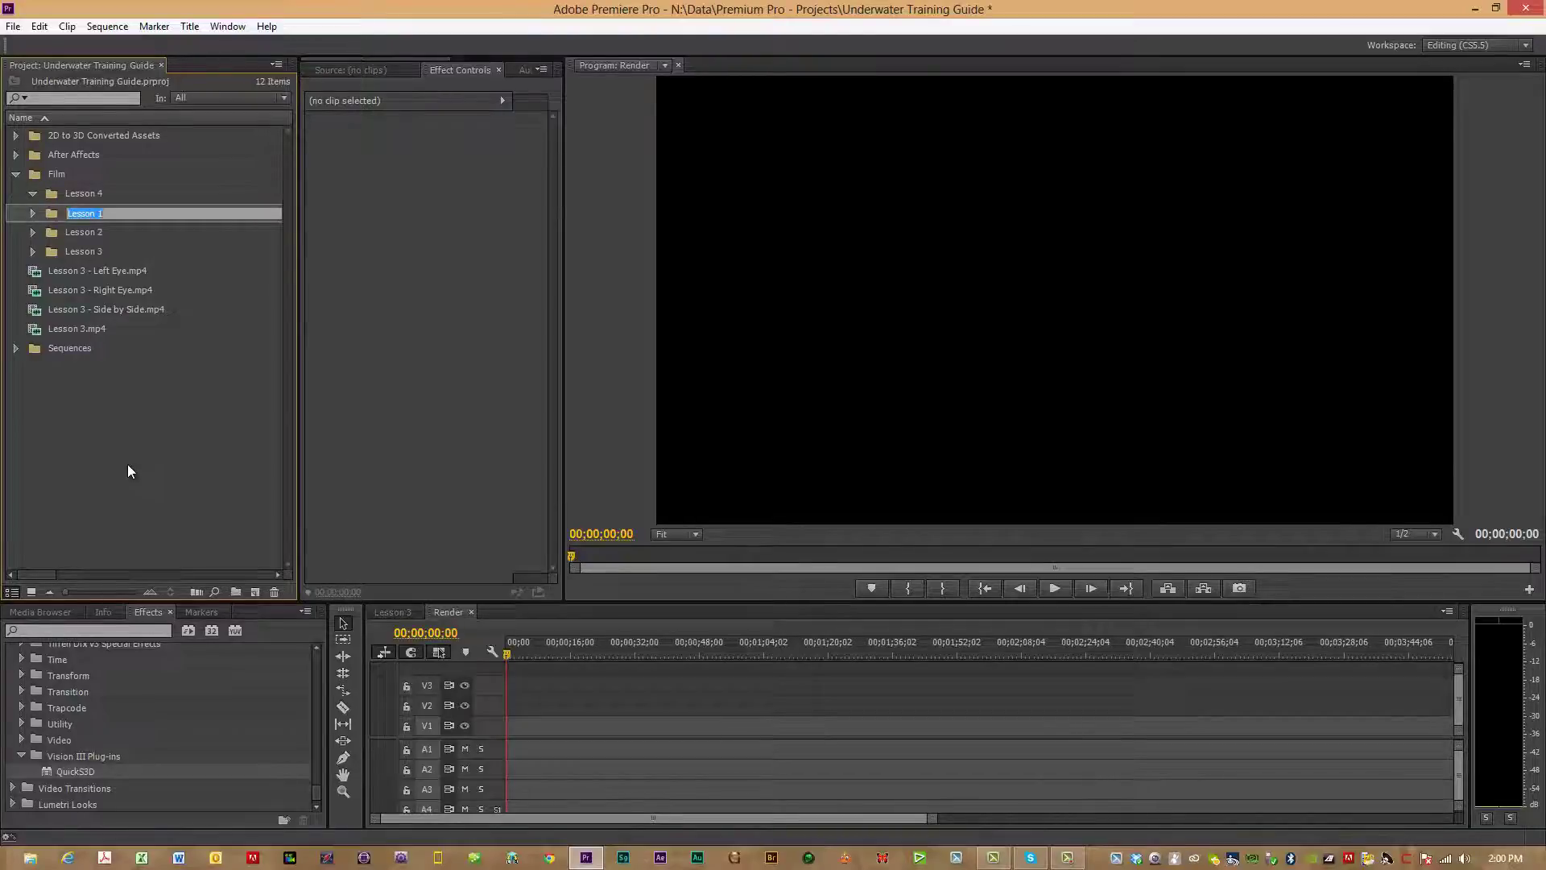
left_click(52, 277)
left_click(48, 287, "ctrl")
left_click(61, 313, "ctrl")
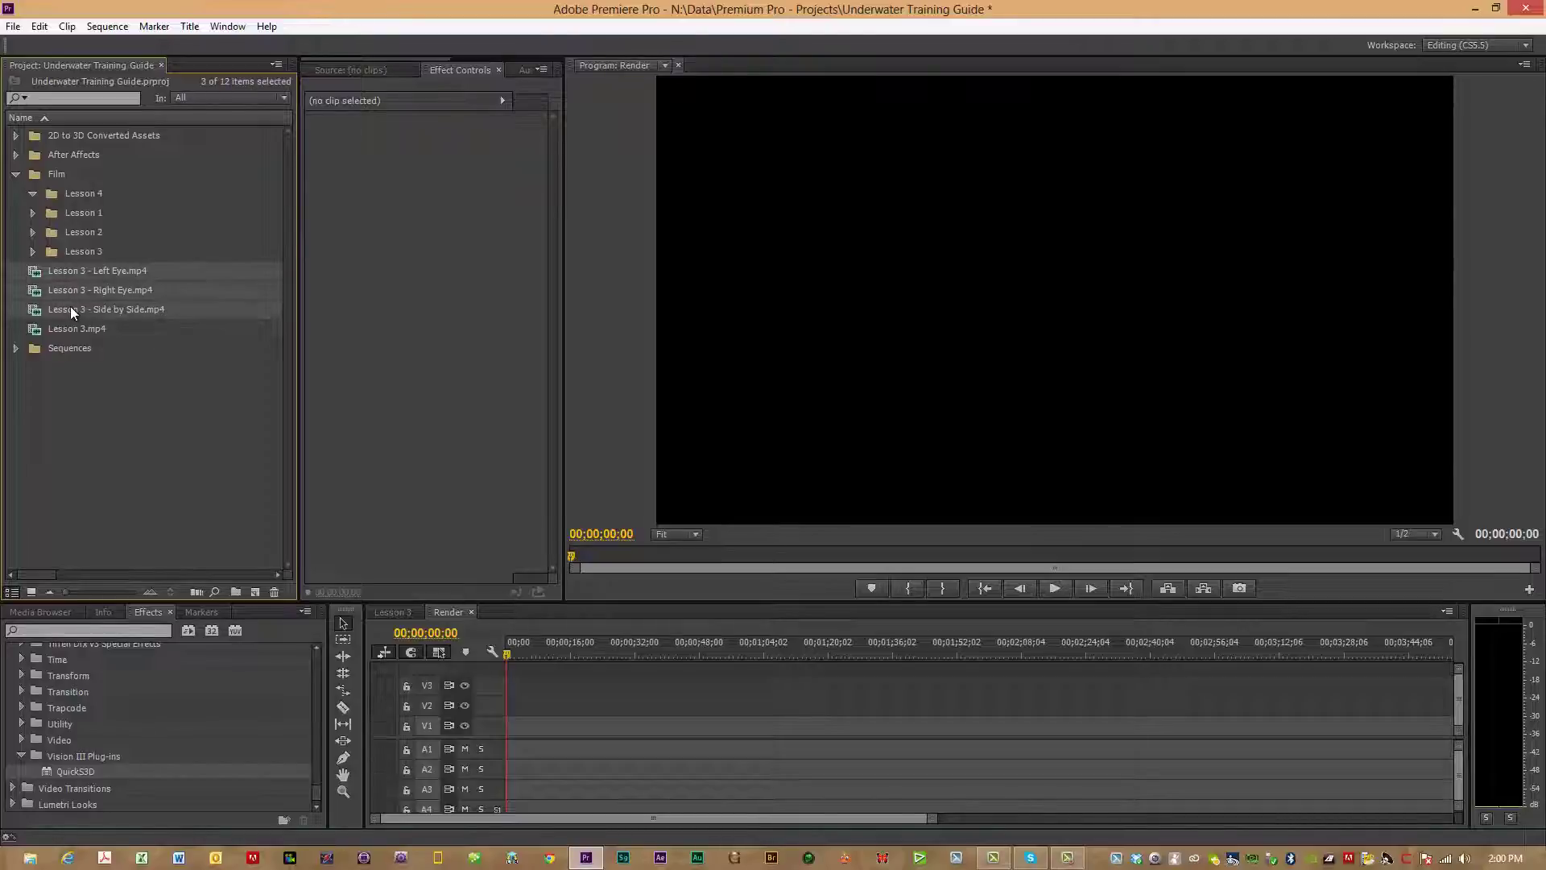
left_click(71, 324, "ctrl")
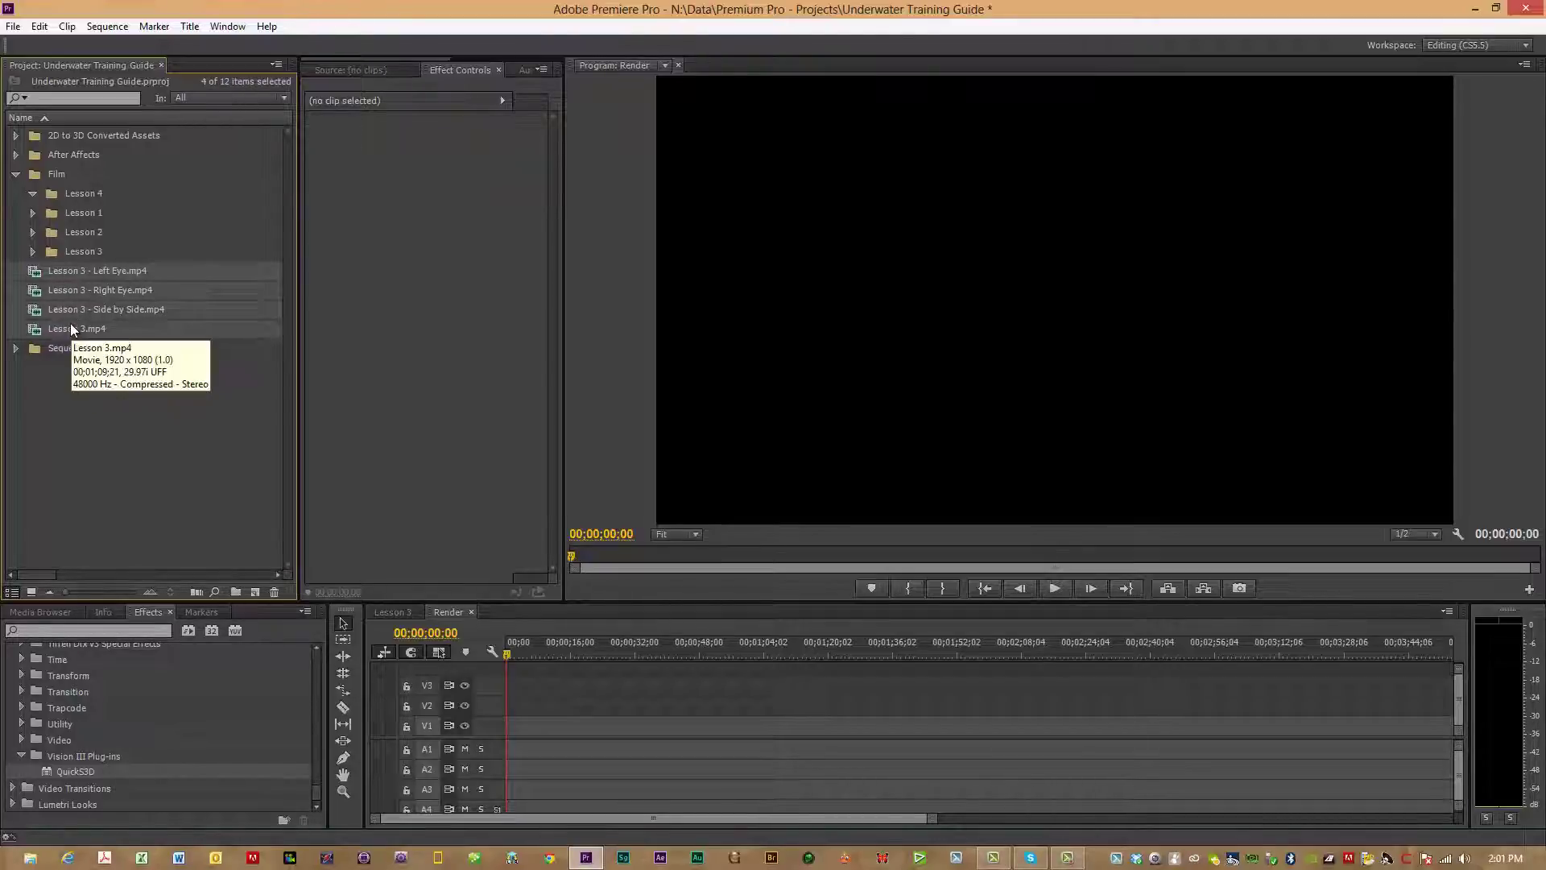
key("ctrl+shift+a")
Move the four imported Lesson 3 clips into the Lesson 4 bin inside Film.
left_click_drag(84, 273, 93, 192)
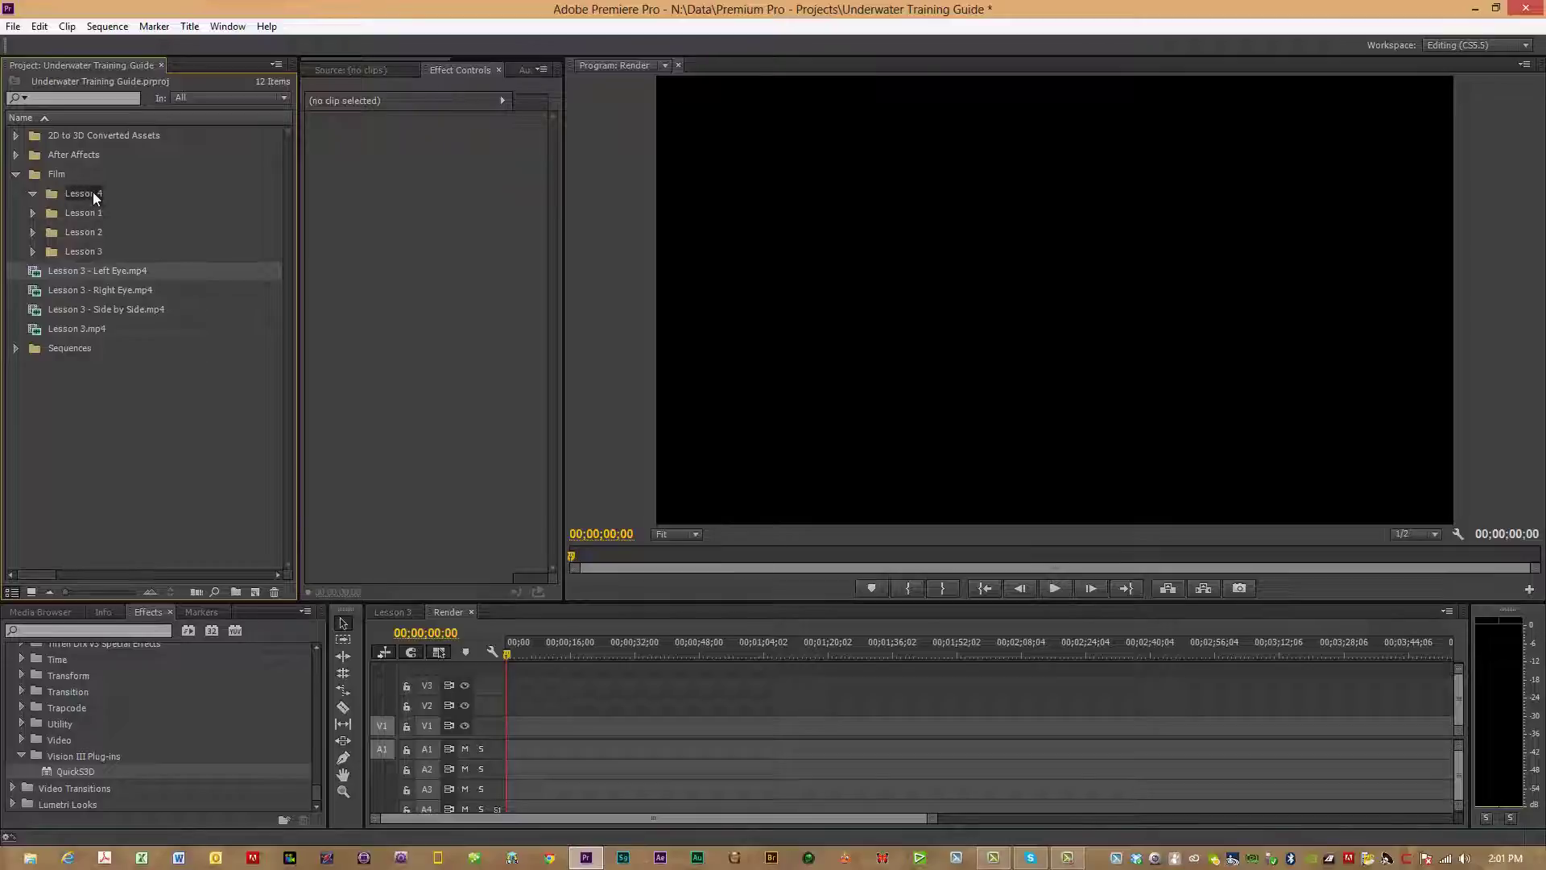
left_click(75, 304, "ctrl")
left_click(78, 330, "ctrl")
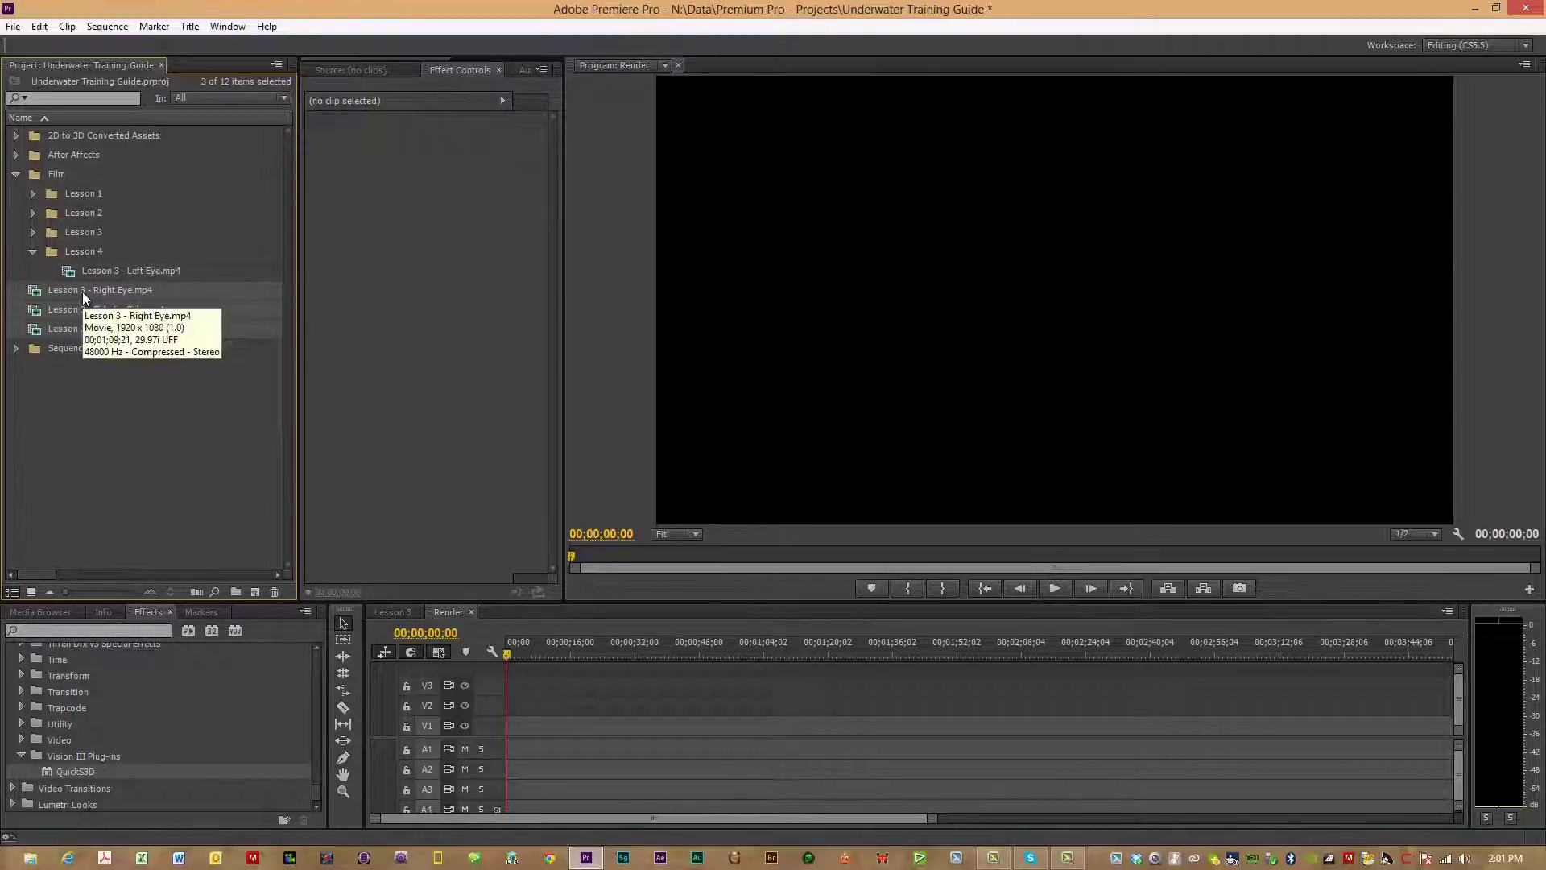
left_click_drag(82, 292, 86, 265)
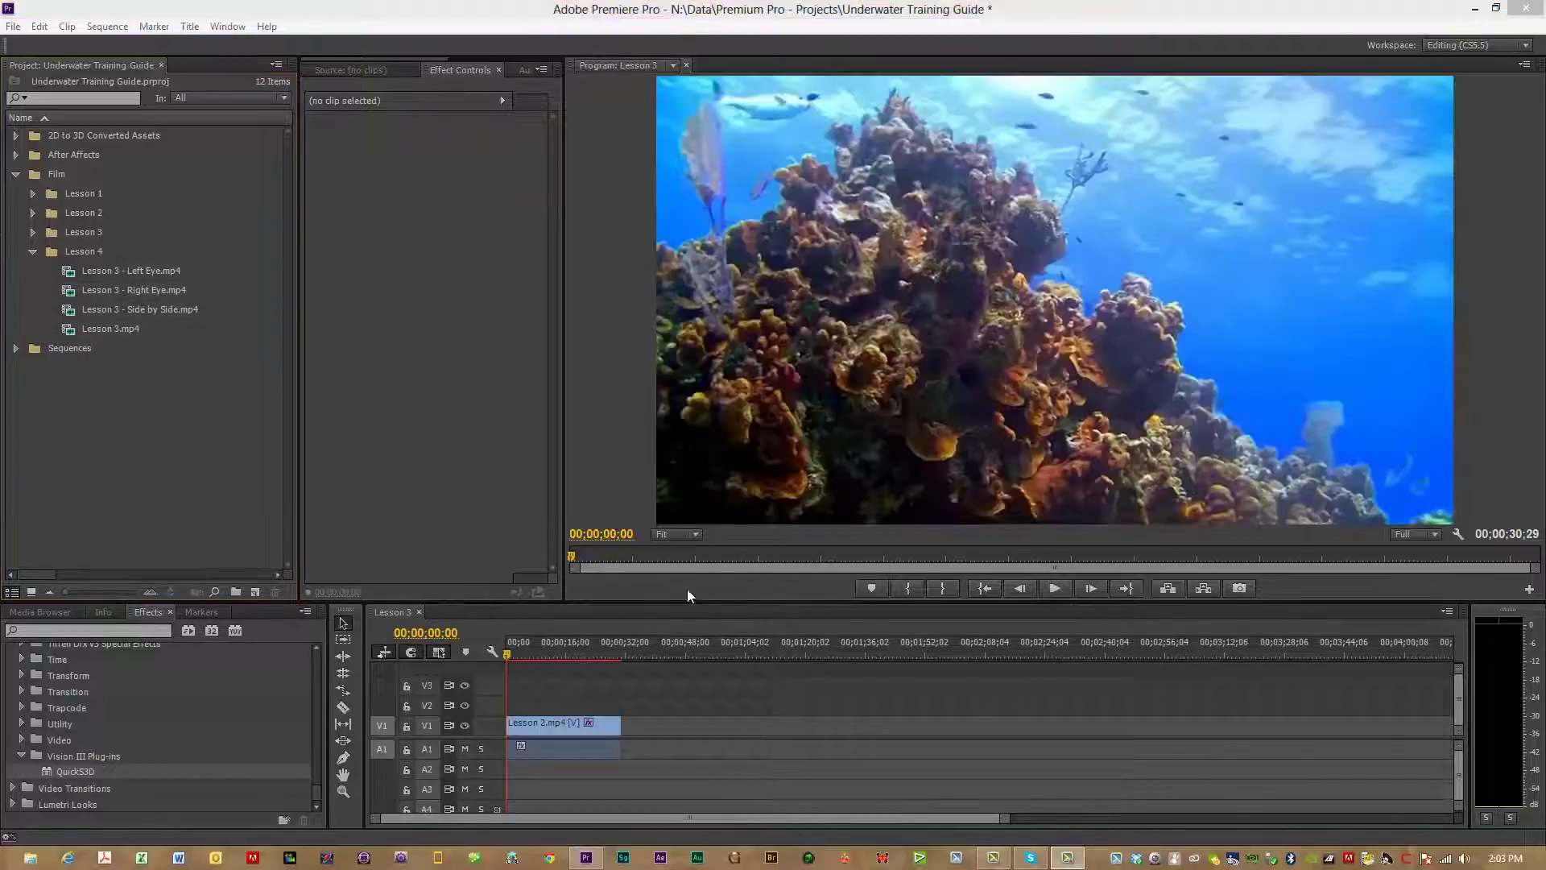
Create a sequence named Lesson 4 in the Sequences bin with the AVCHD 1080i30 (60i) preset.
left_click(16, 349)
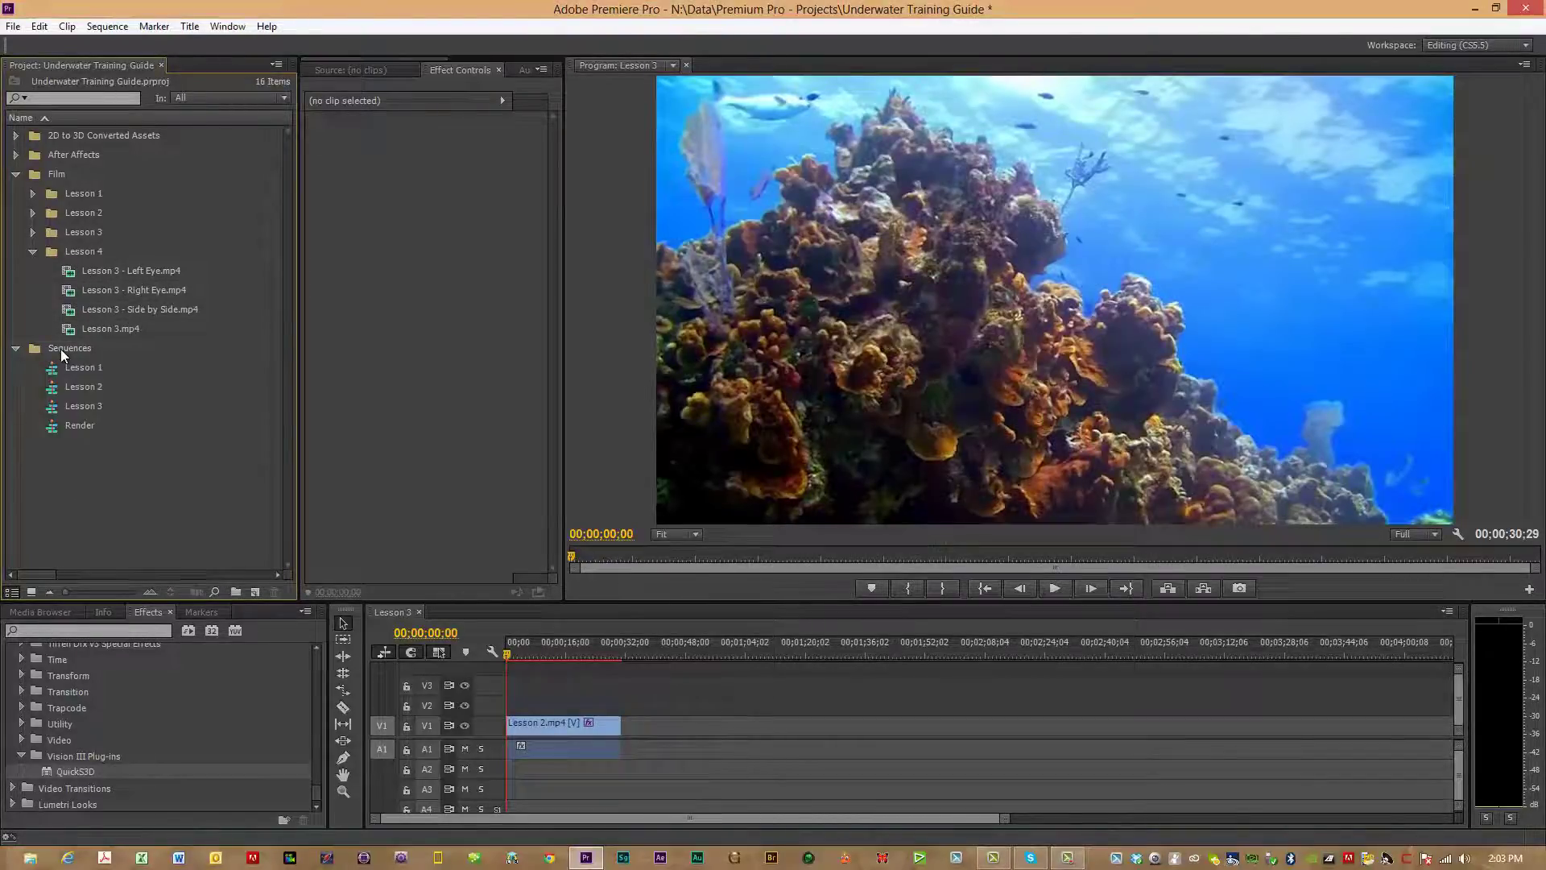
left_click(13, 26)
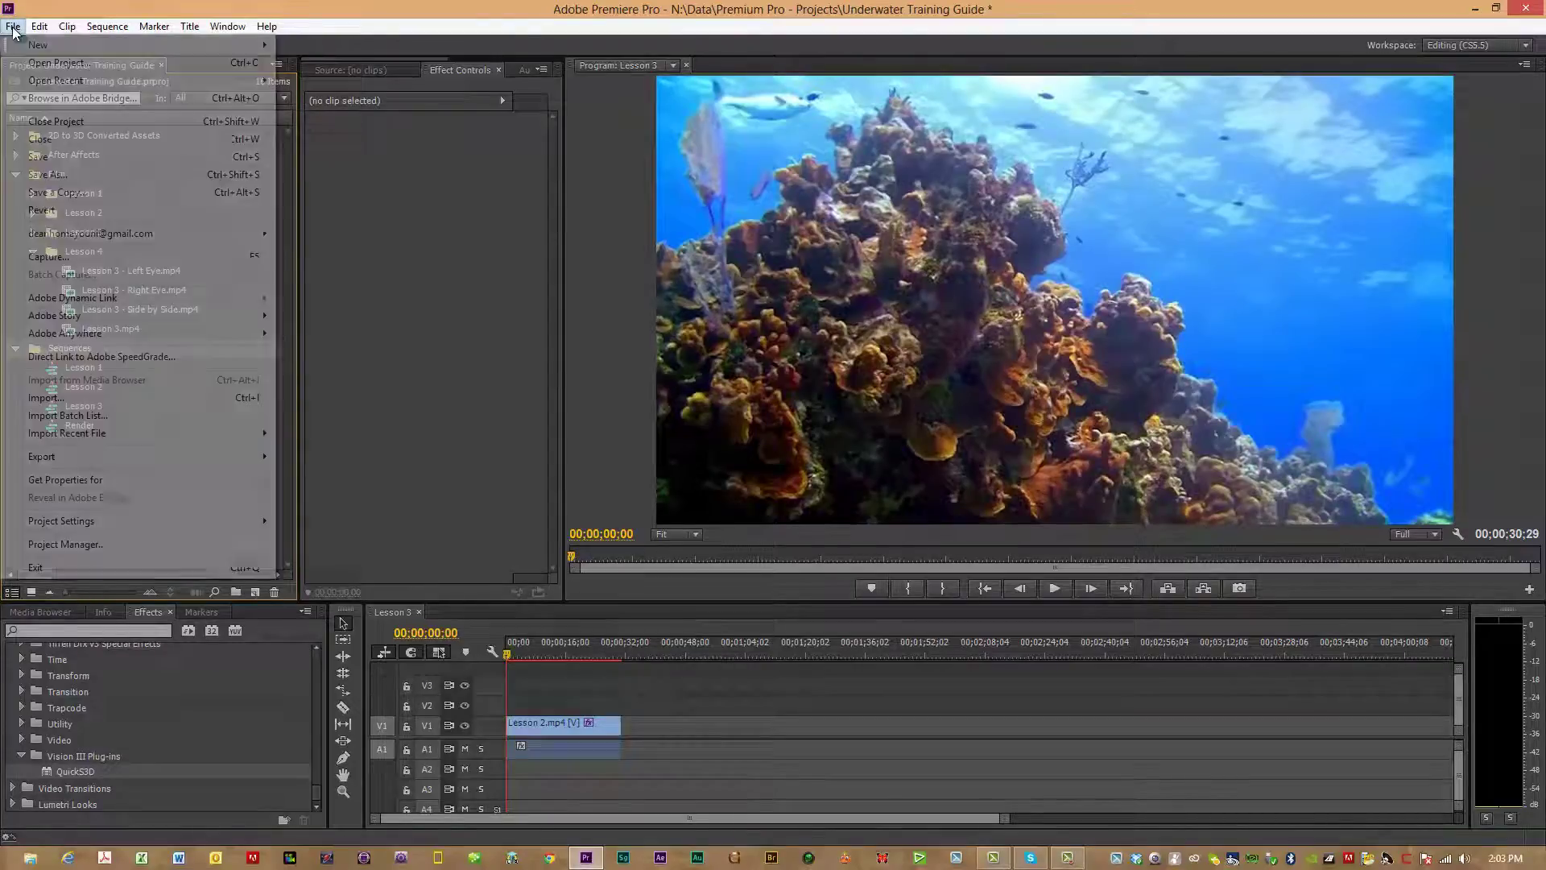
mouse_move(48, 37)
left_click(349, 62)
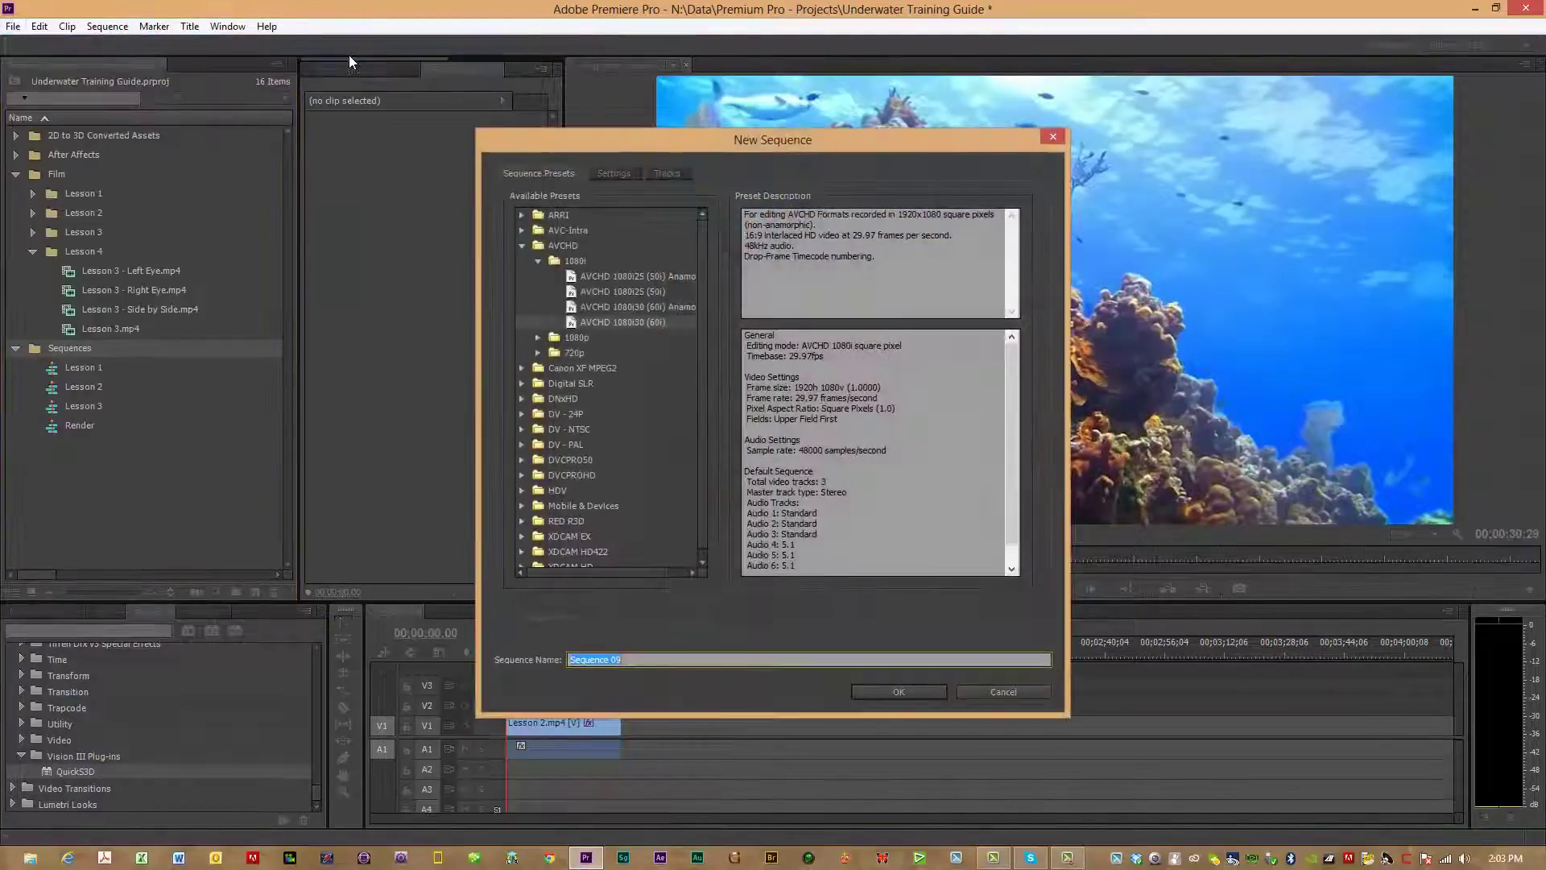
type("Lesson")
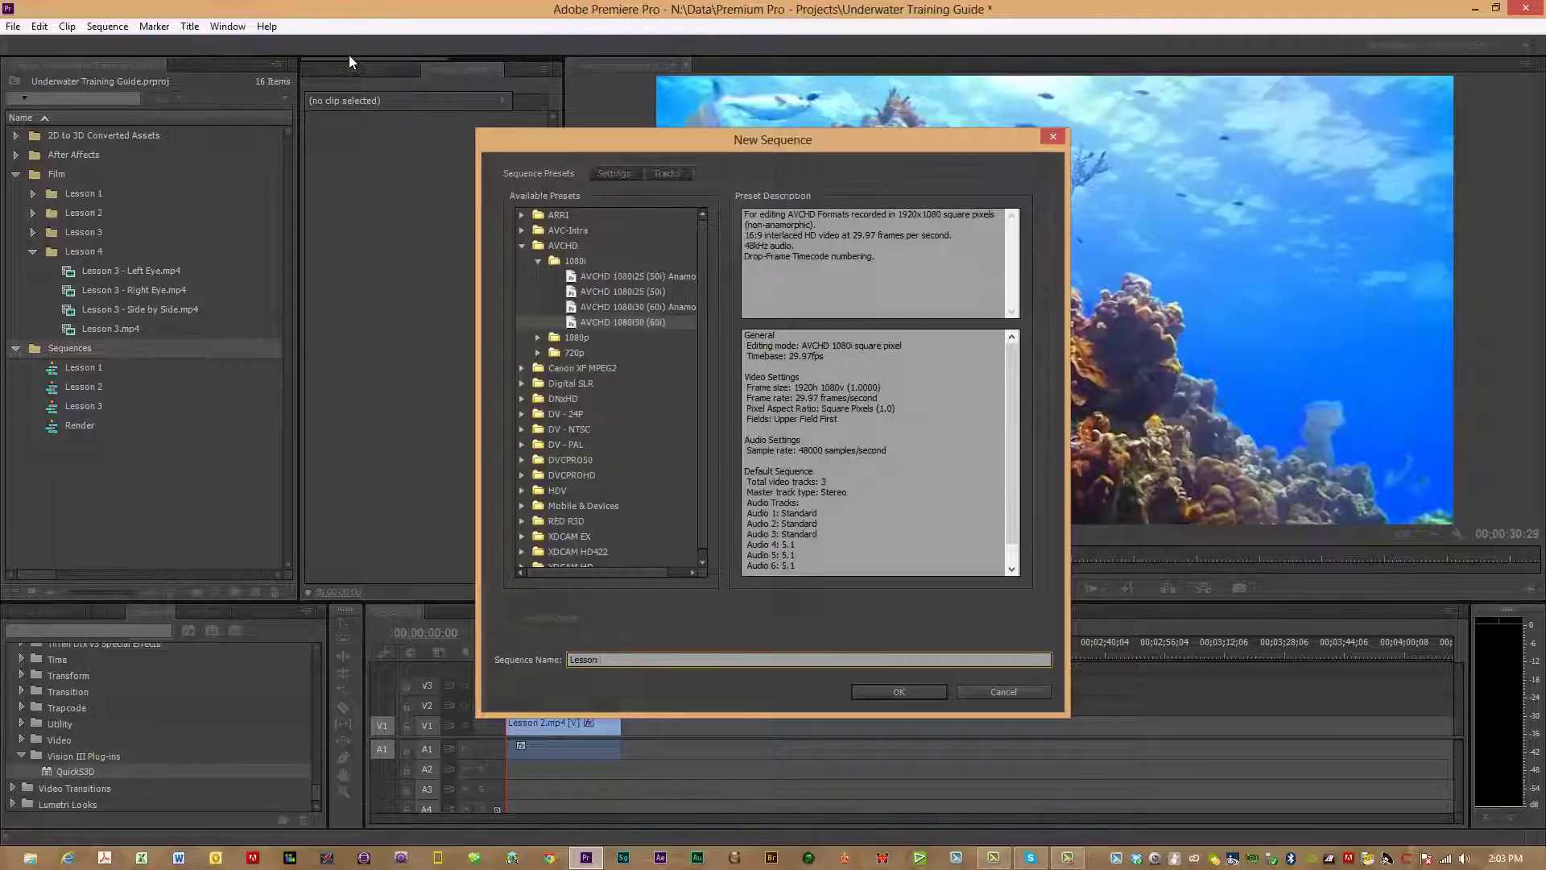
type(" 3")
type("4")
key("Return")
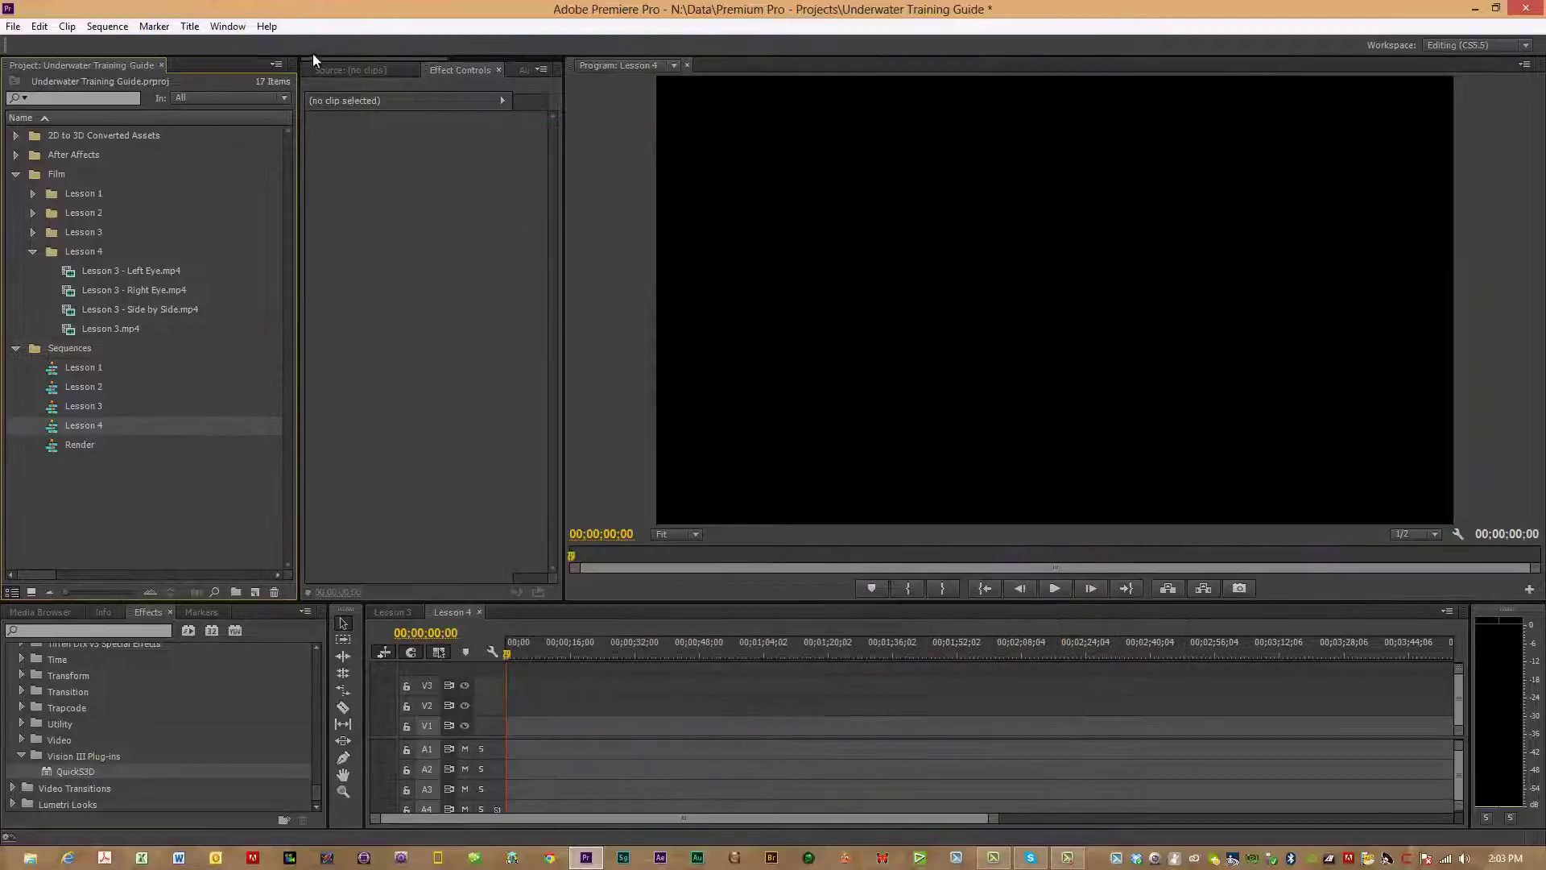
Close the Lesson 3 sequence and place Lesson 3.mp4 at the start of tracks V1 and A1 in the Lesson 4 sequence.
left_click(409, 615)
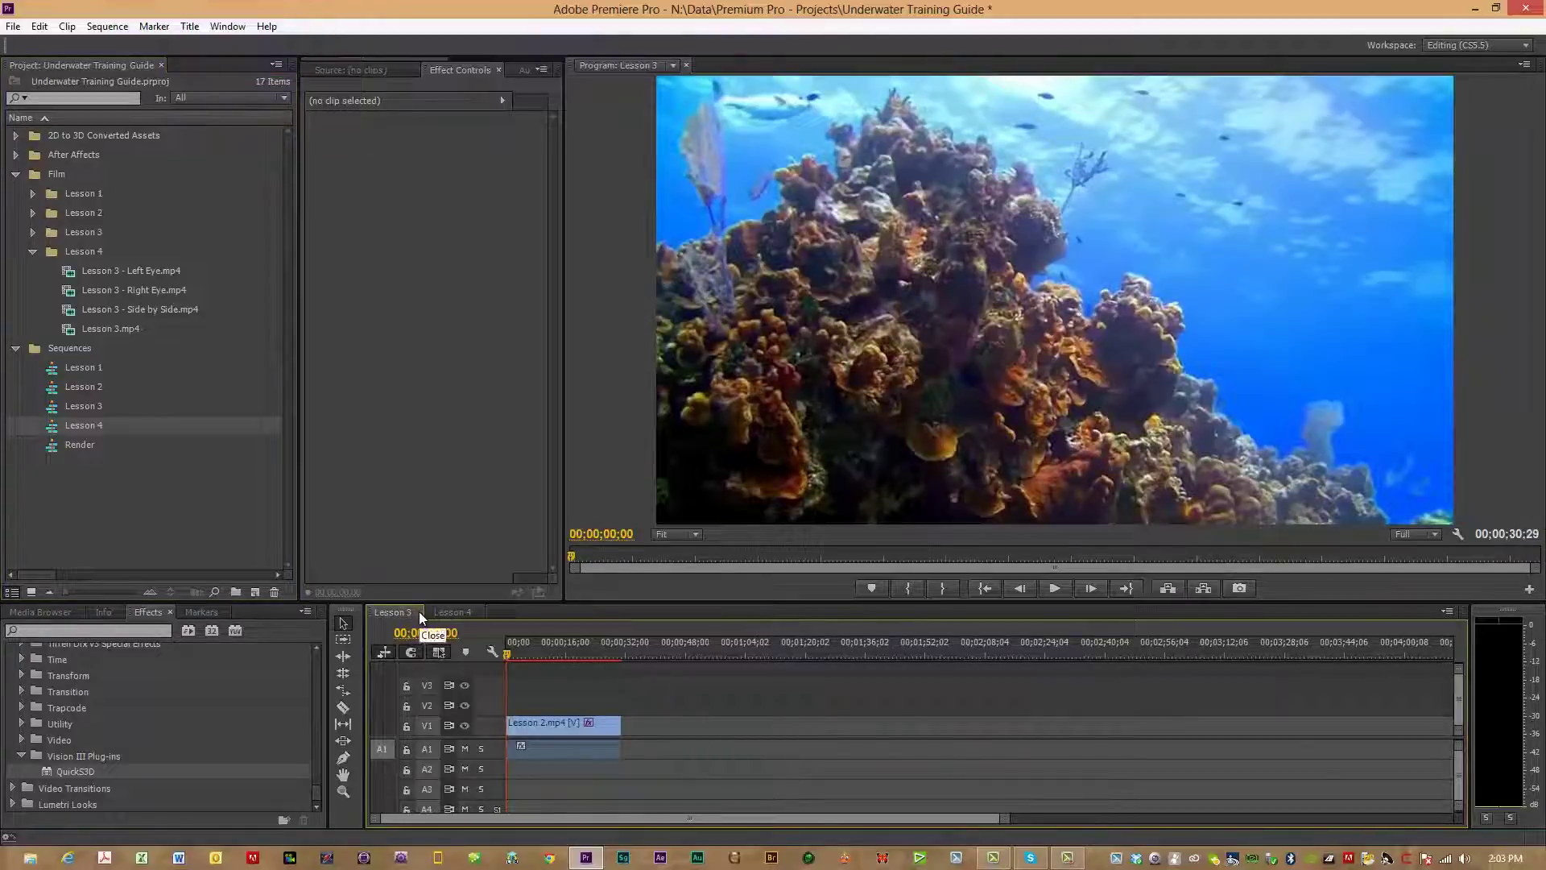
left_click(418, 612)
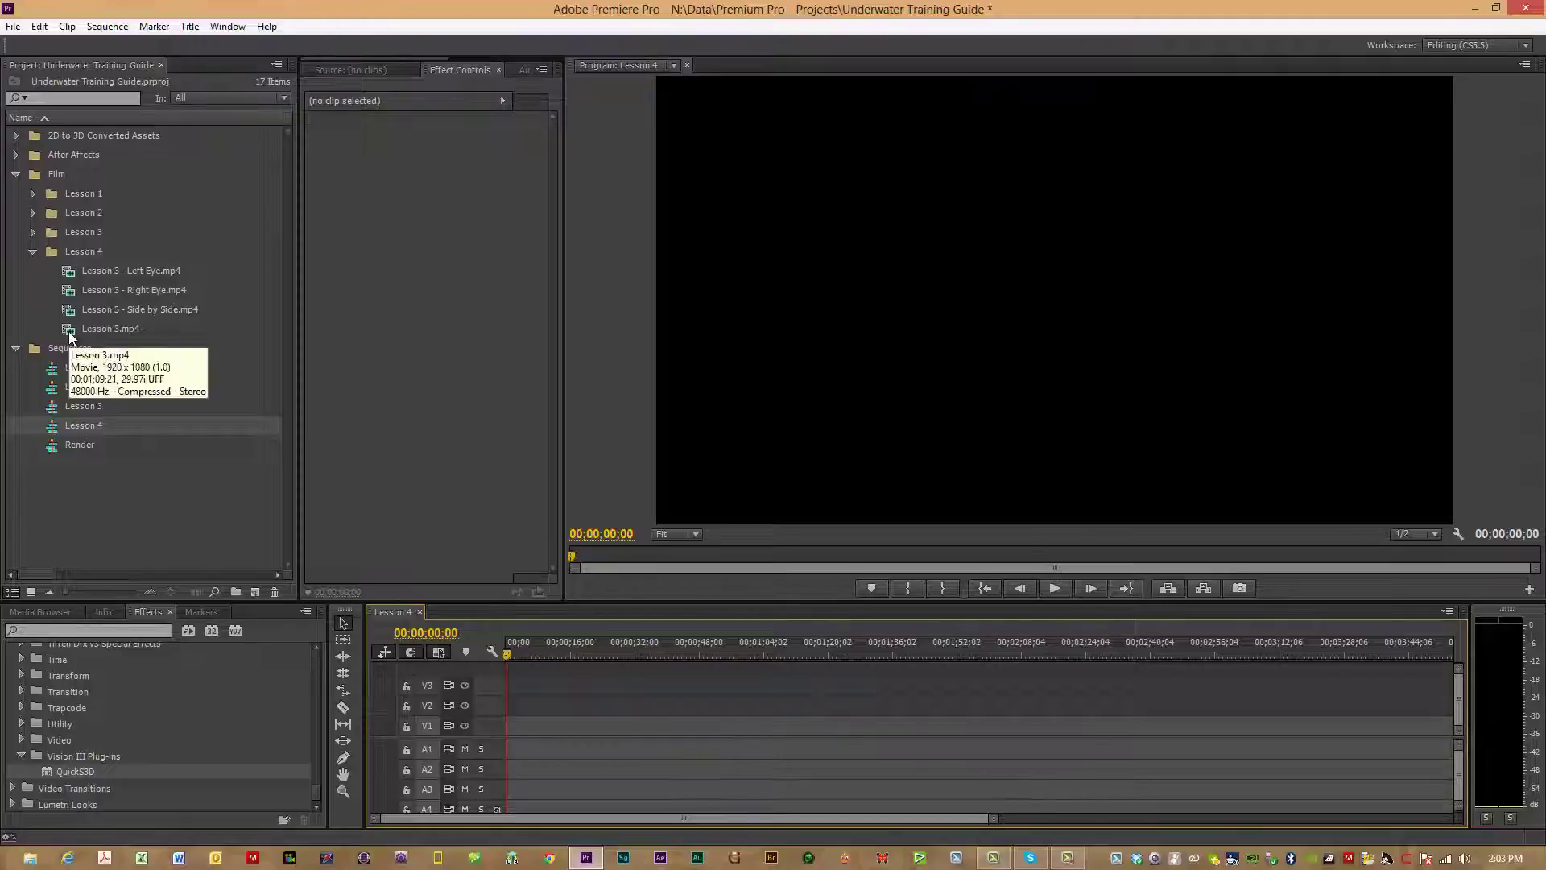
left_click_drag(69, 331, 502, 751)
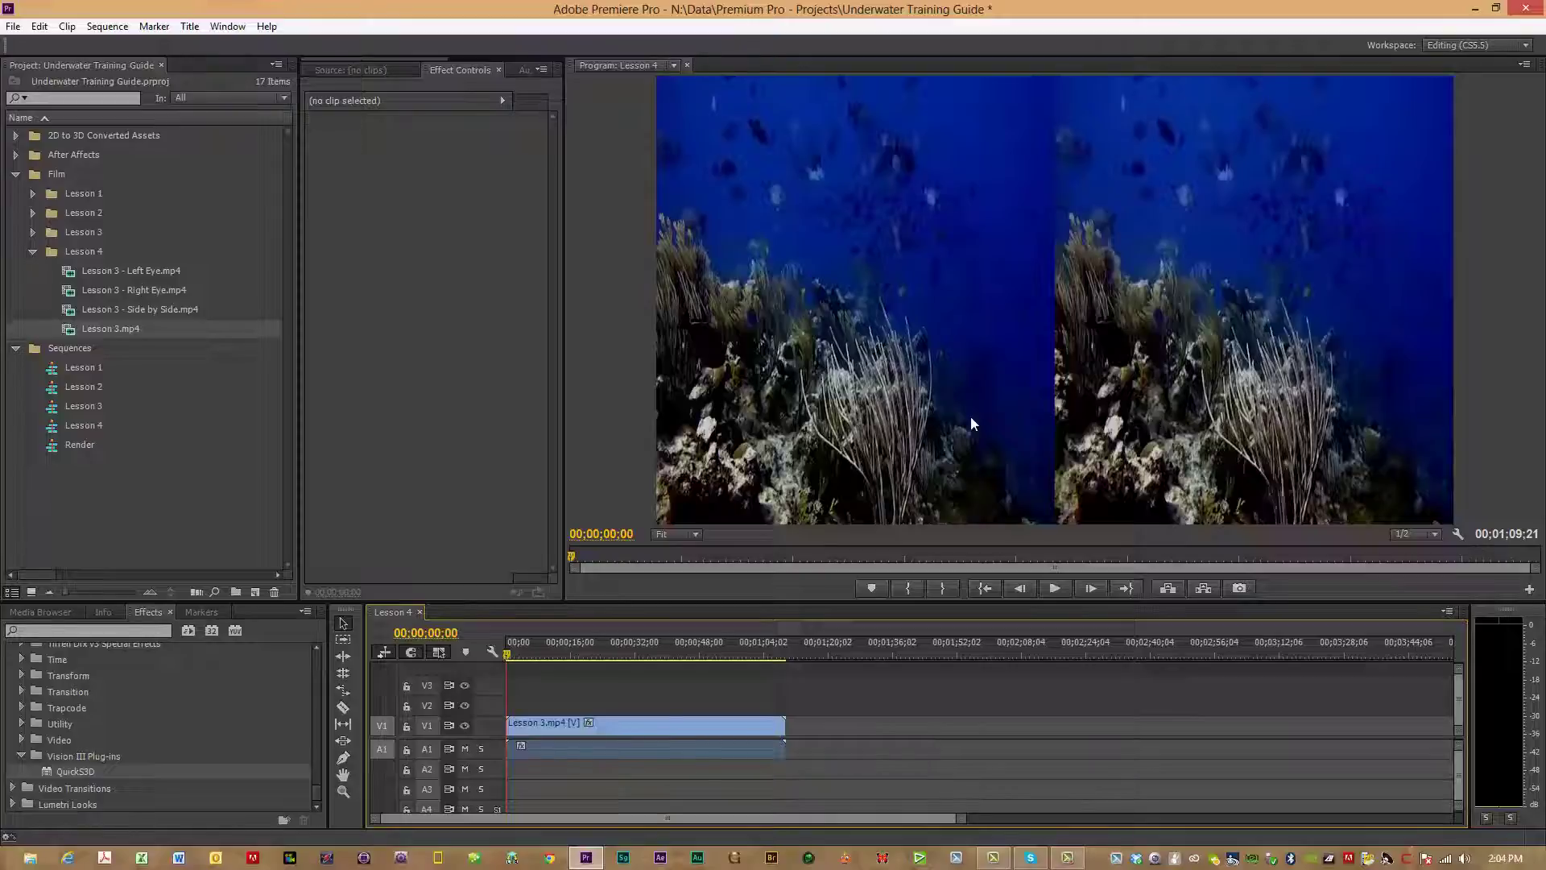
Apply the QuickS3D effect to the Lesson 3.mp4 clip and set its S3D display to Left with the apply display option enabled.
left_click_drag(60, 770, 533, 727)
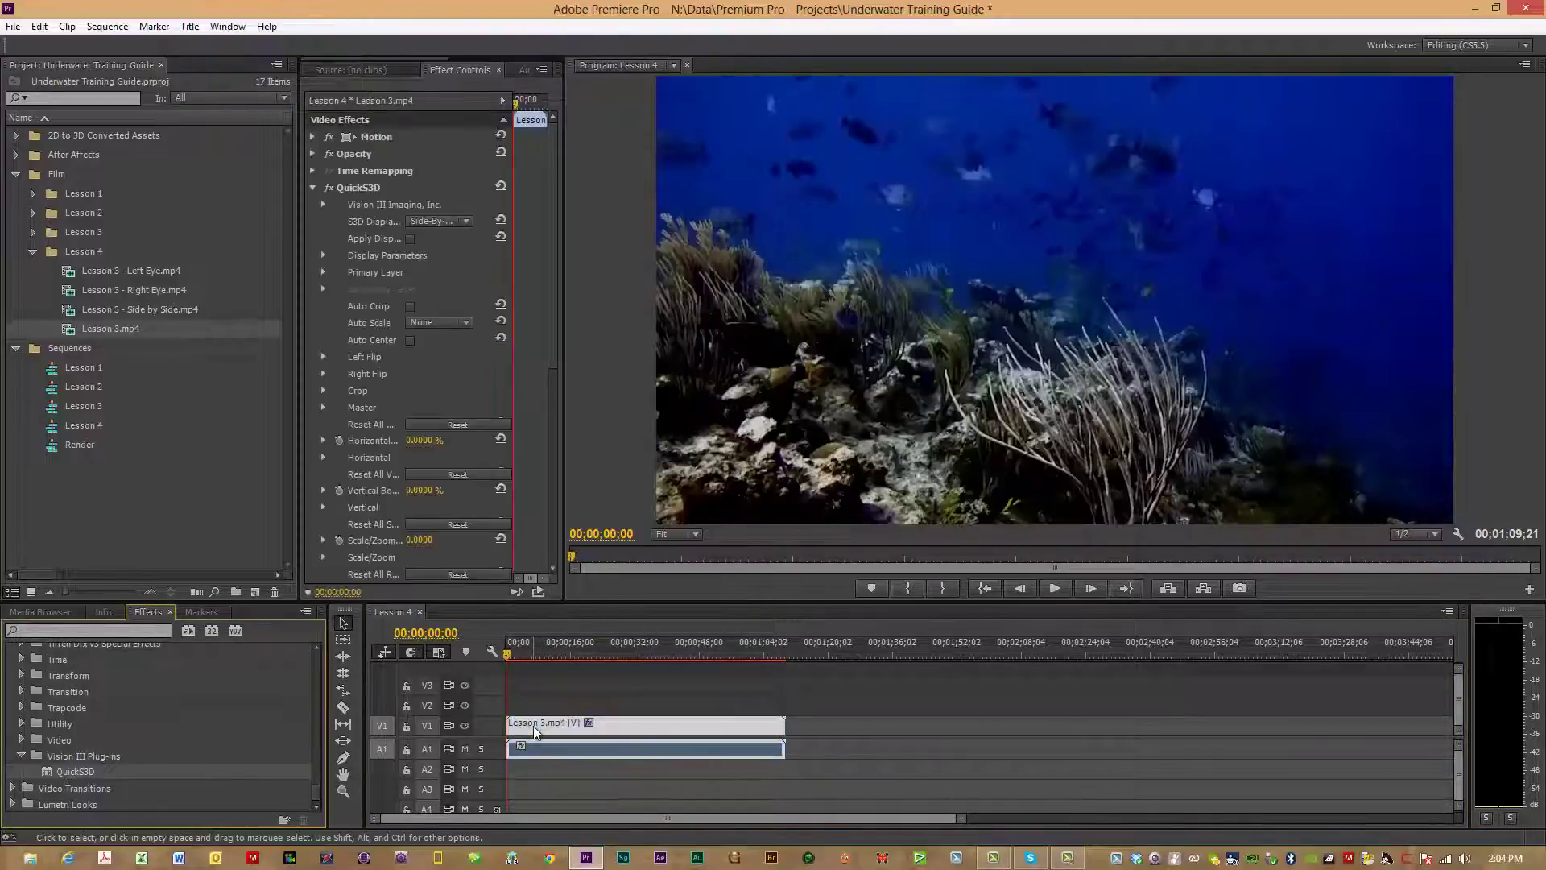
left_click(464, 222)
left_click(447, 235)
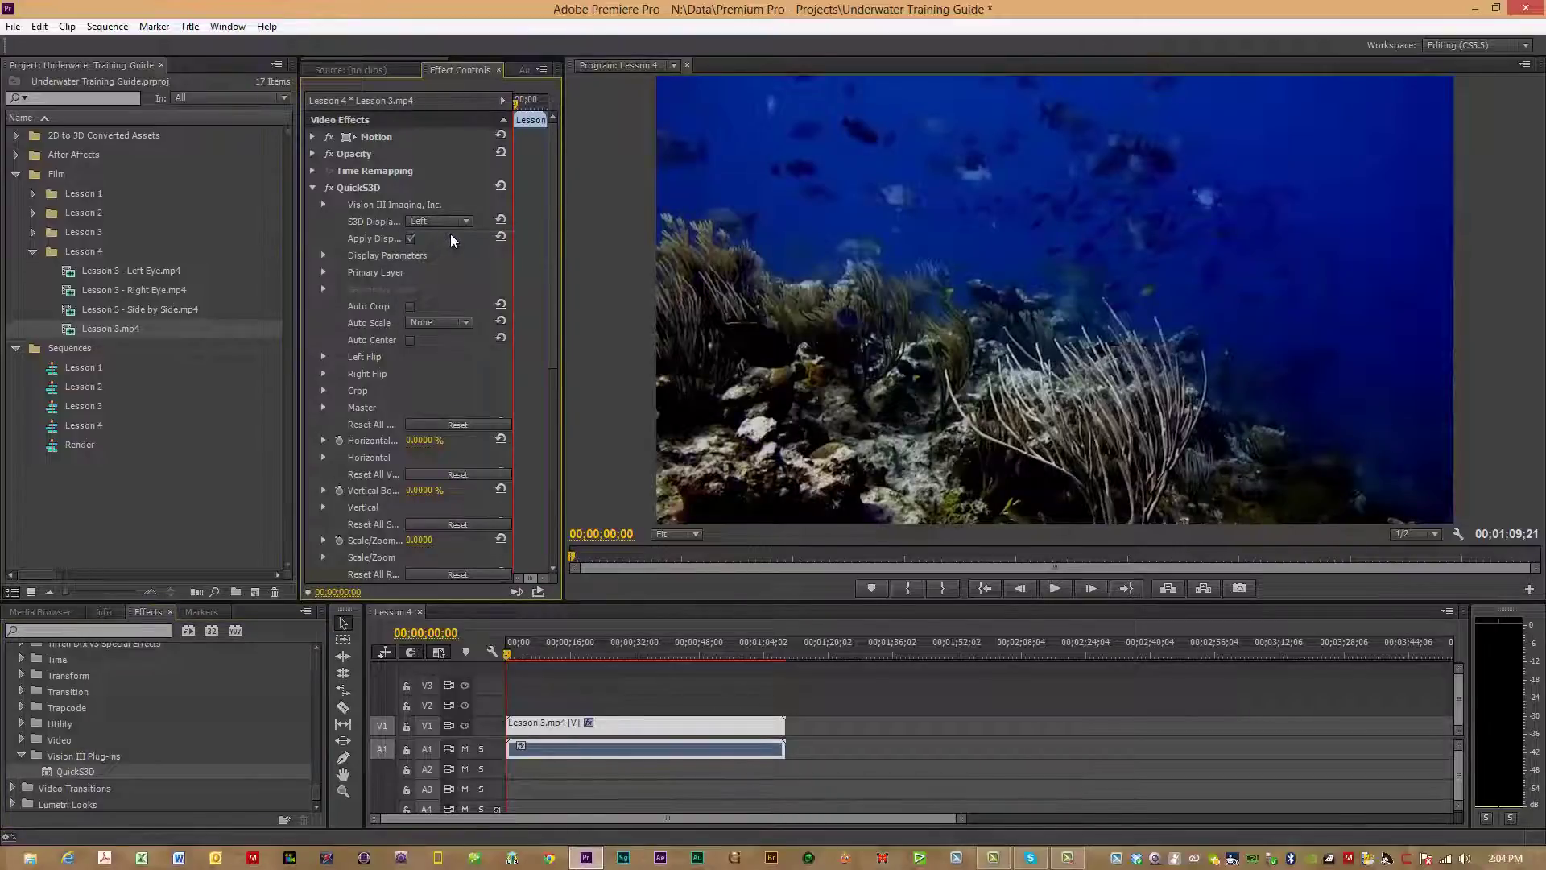
left_click(313, 187)
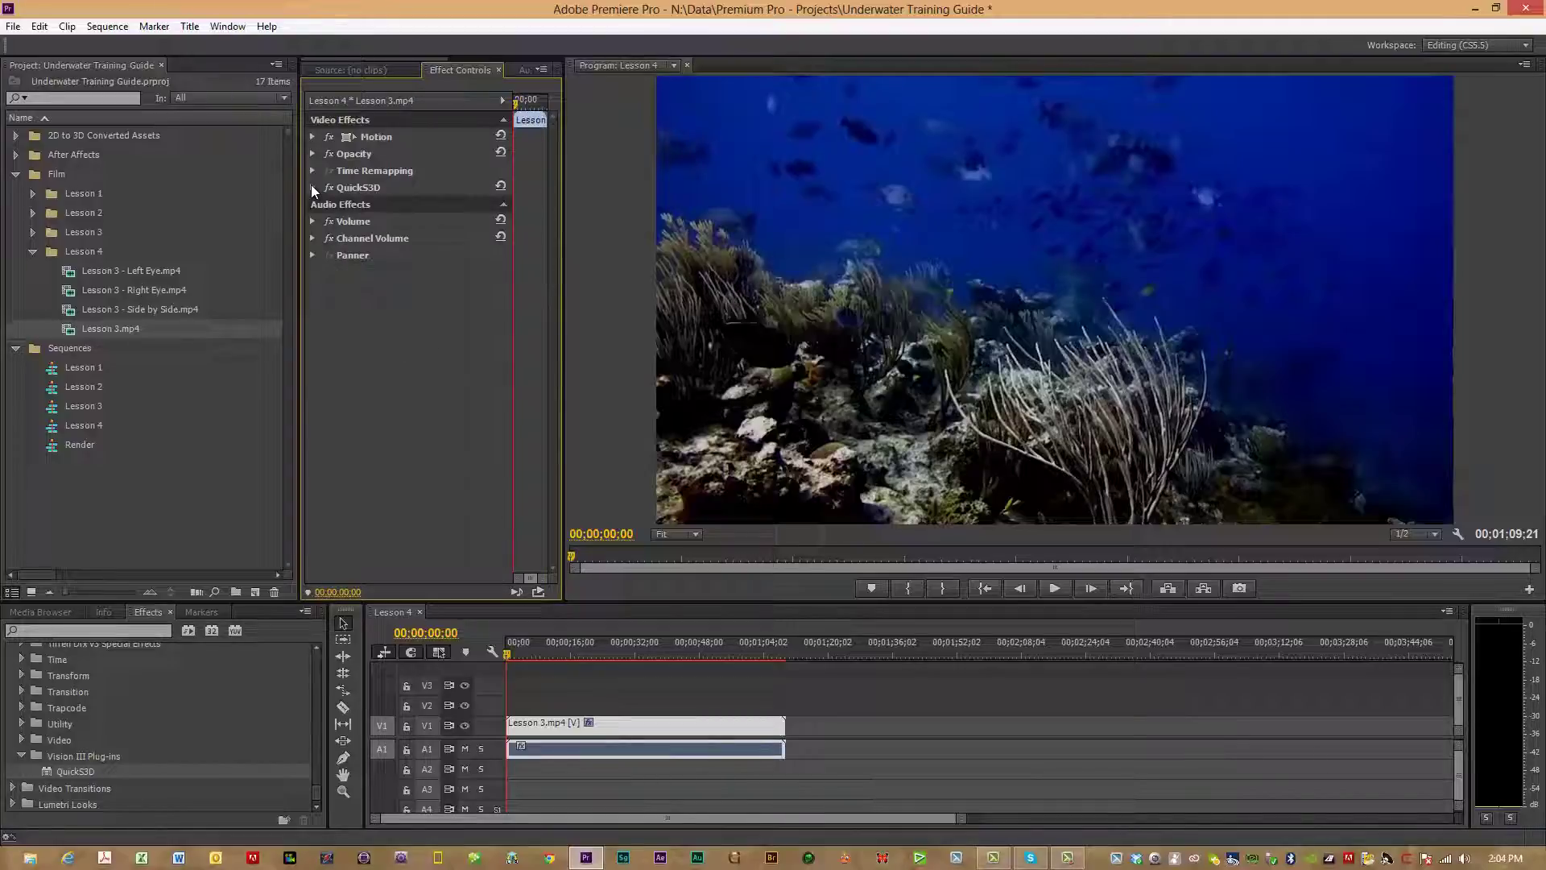
Apply the Warp Stabilizer effect from the Distort video effects to the Lesson 3.mp4 clip in the Lesson 4 sequence.
left_click(21, 755)
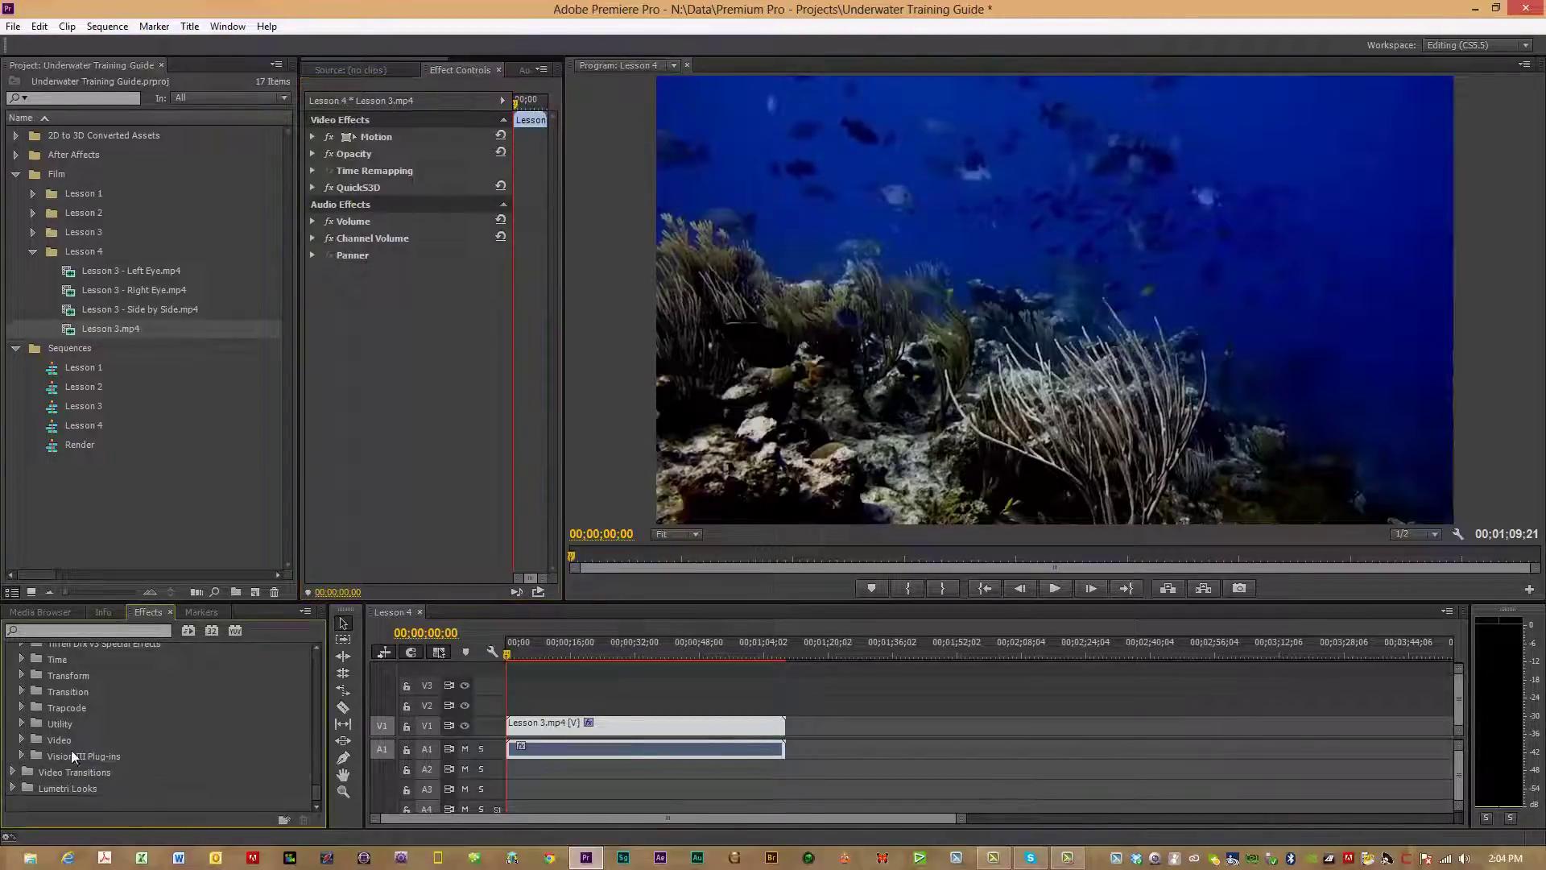
left_click(317, 649)
left_click_drag(319, 650, 319, 650)
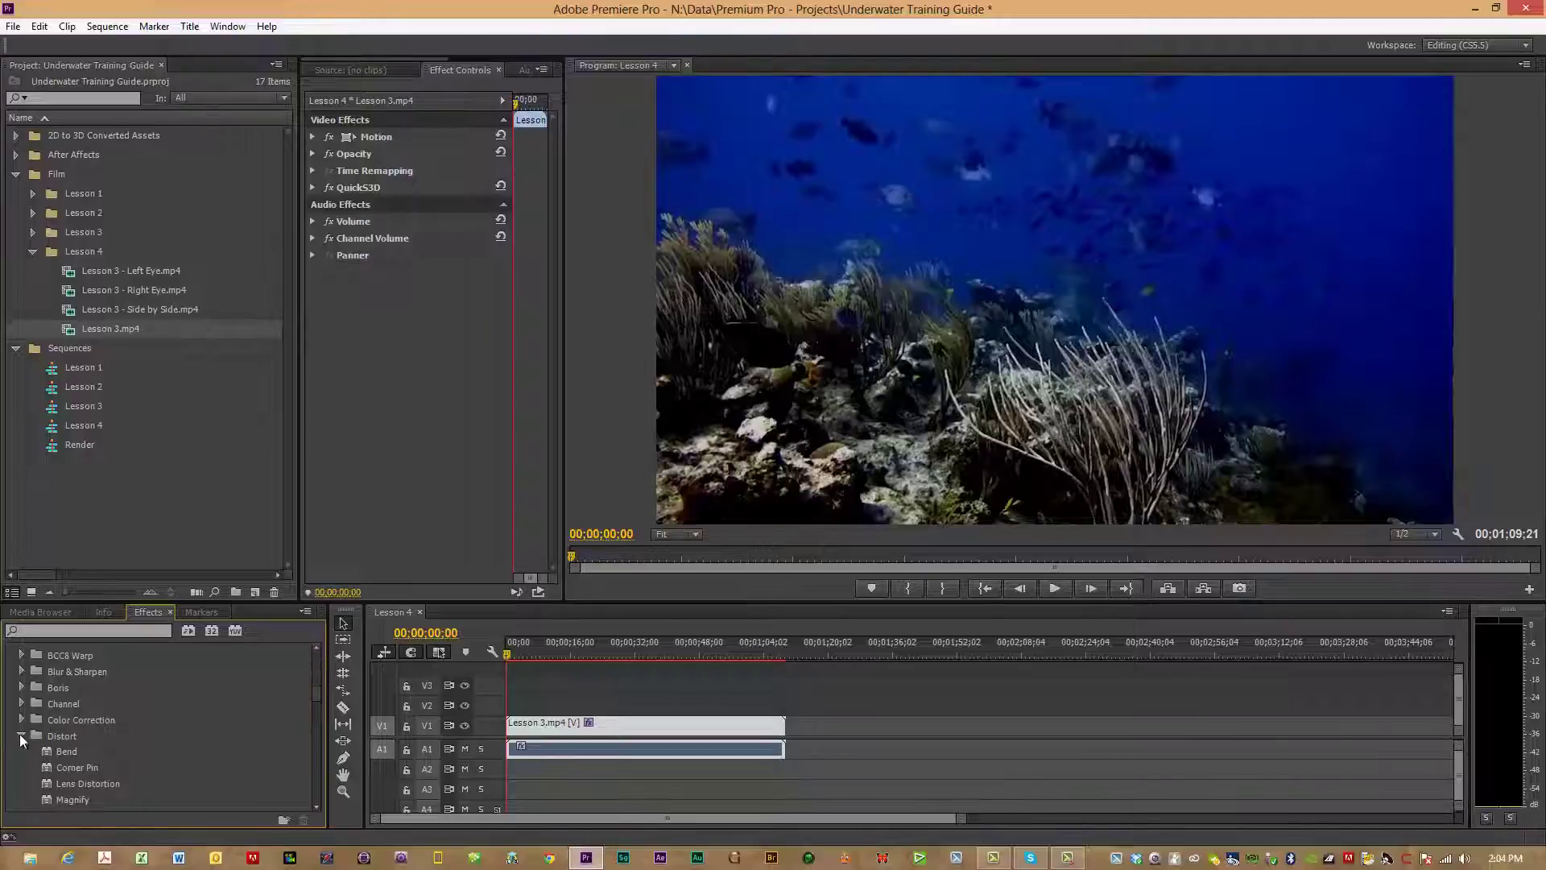
left_click_drag(314, 808, 313, 804)
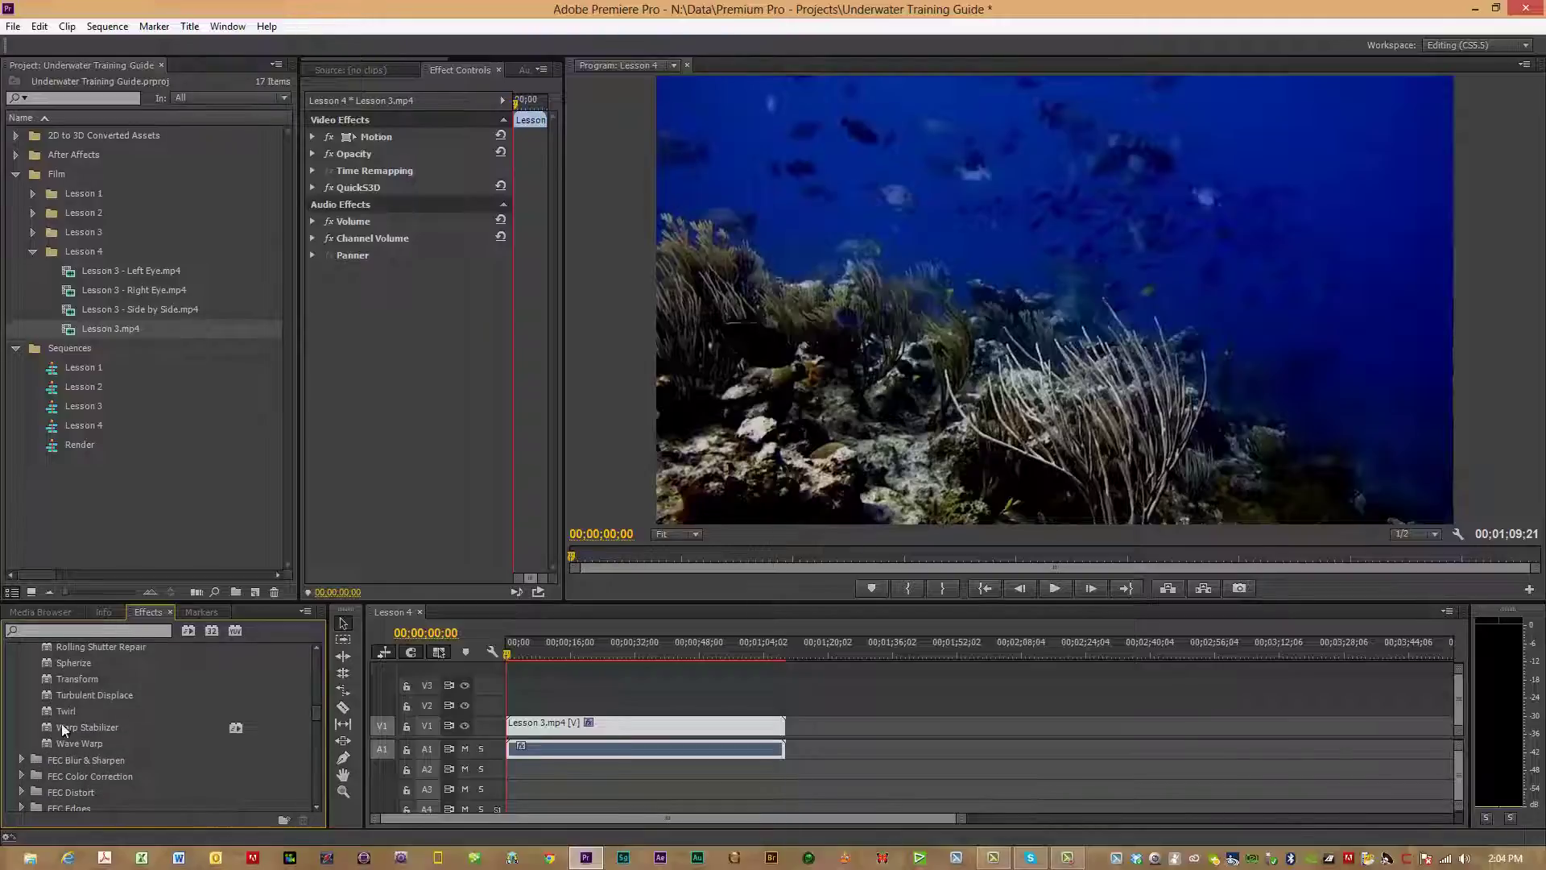
left_click_drag(314, 646, 315, 645)
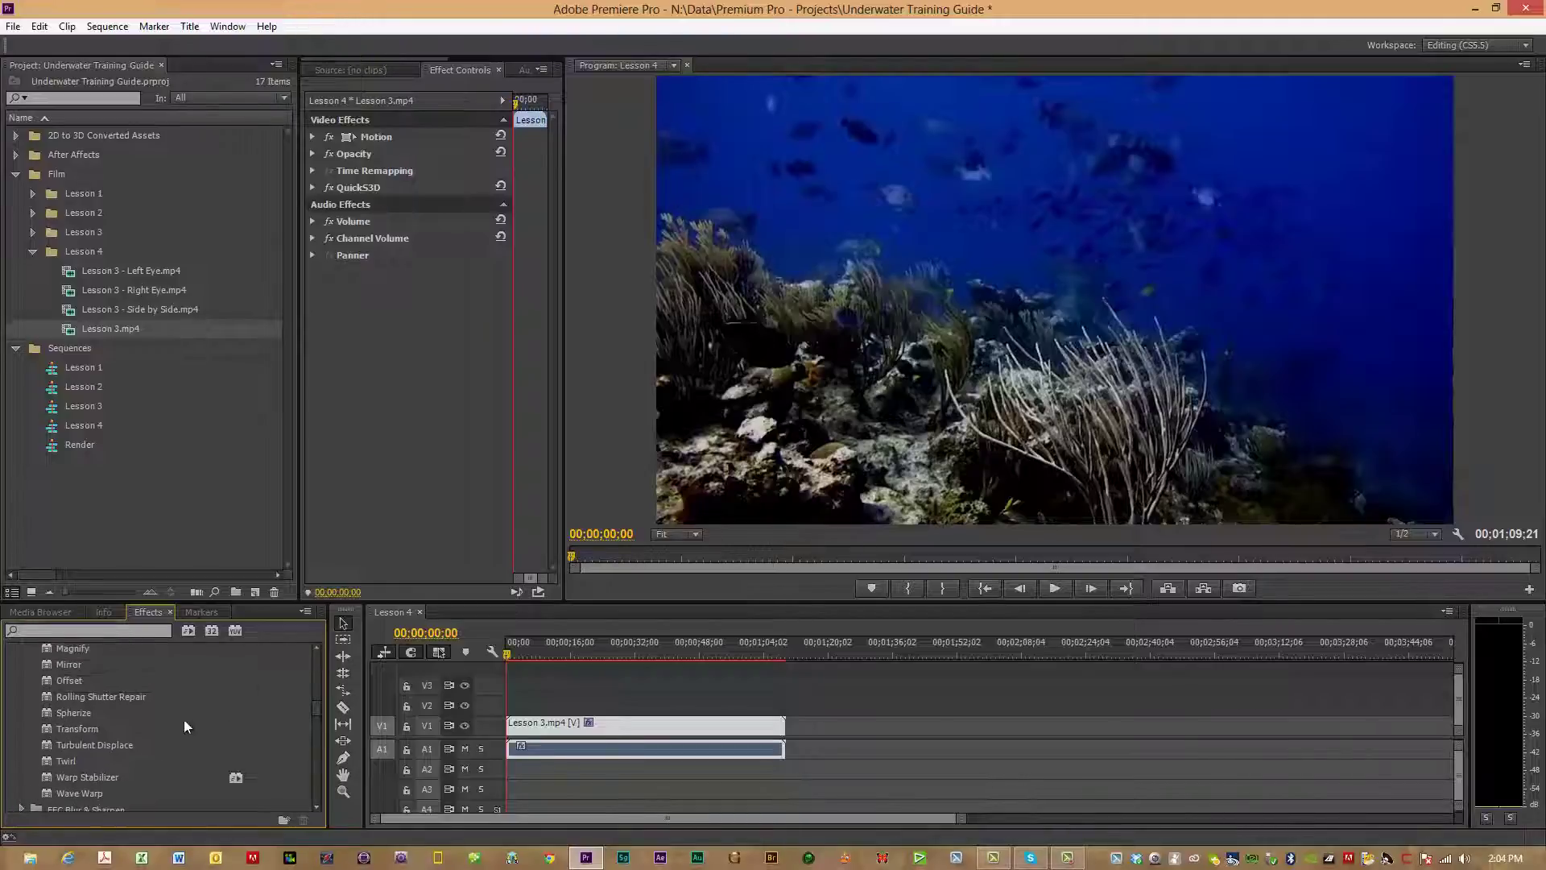
left_click_drag(68, 776, 526, 726)
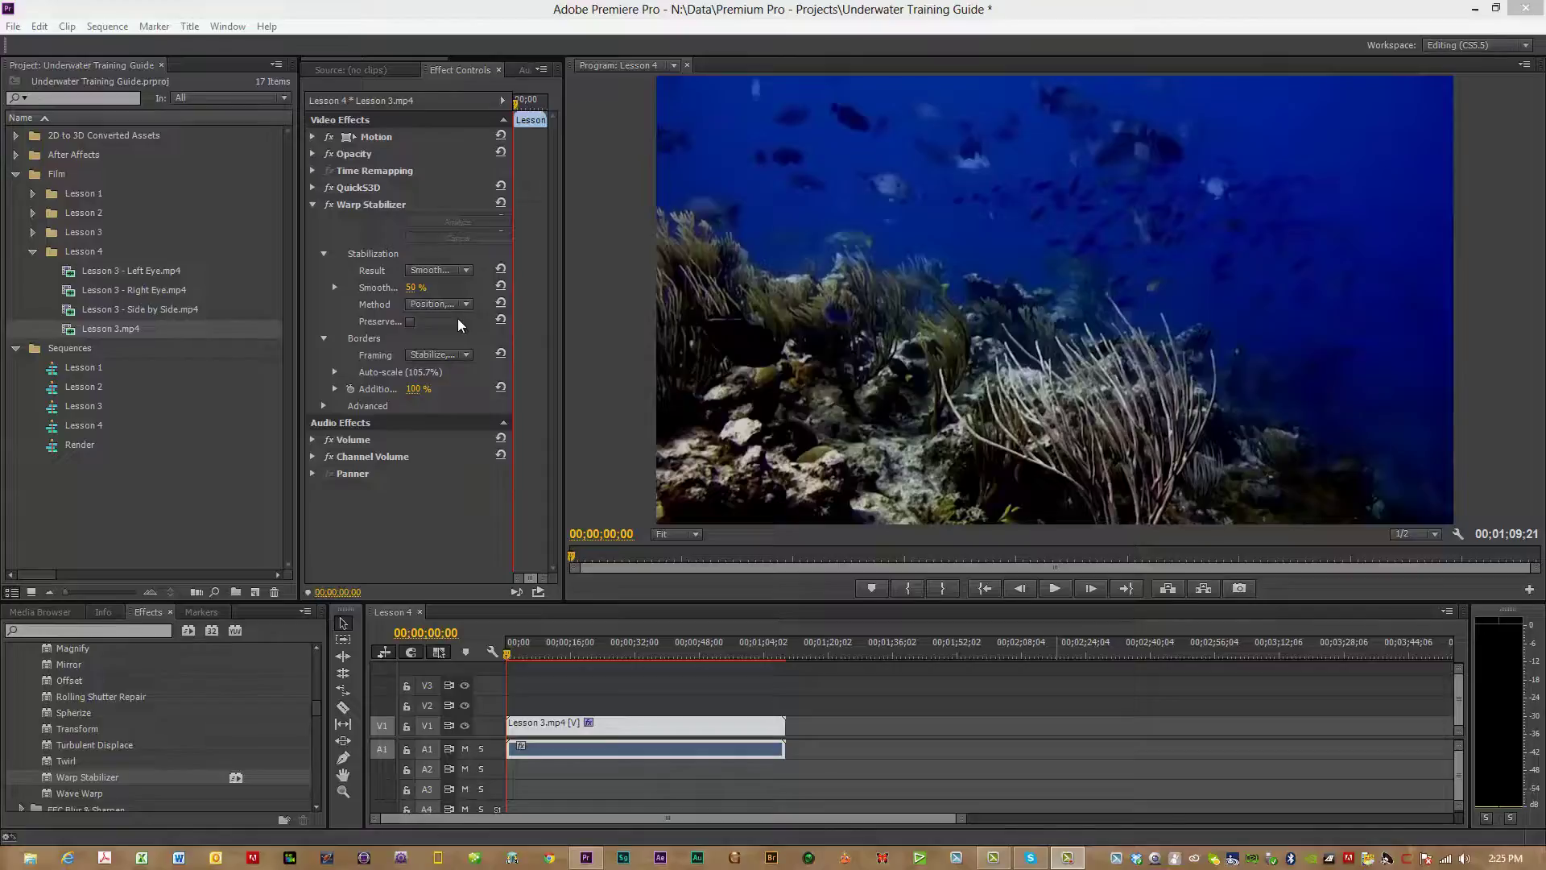
Try the Subspace Warp stabilization method in Warp Stabilizer and switch back to Position, Scale, Rotation.
left_click(467, 269)
left_click(467, 269)
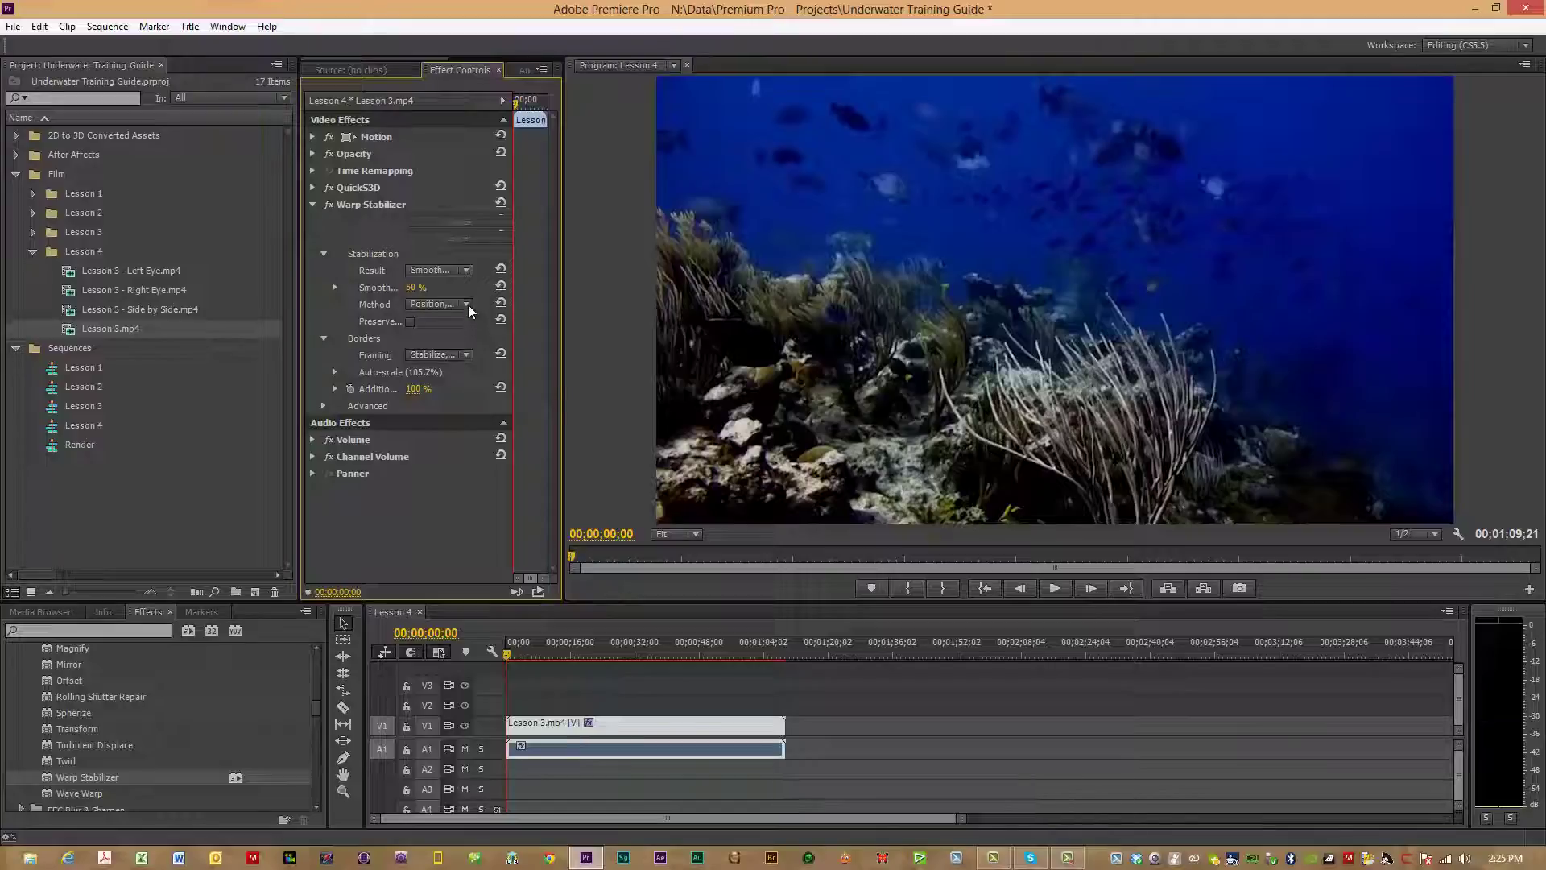
left_click(466, 305)
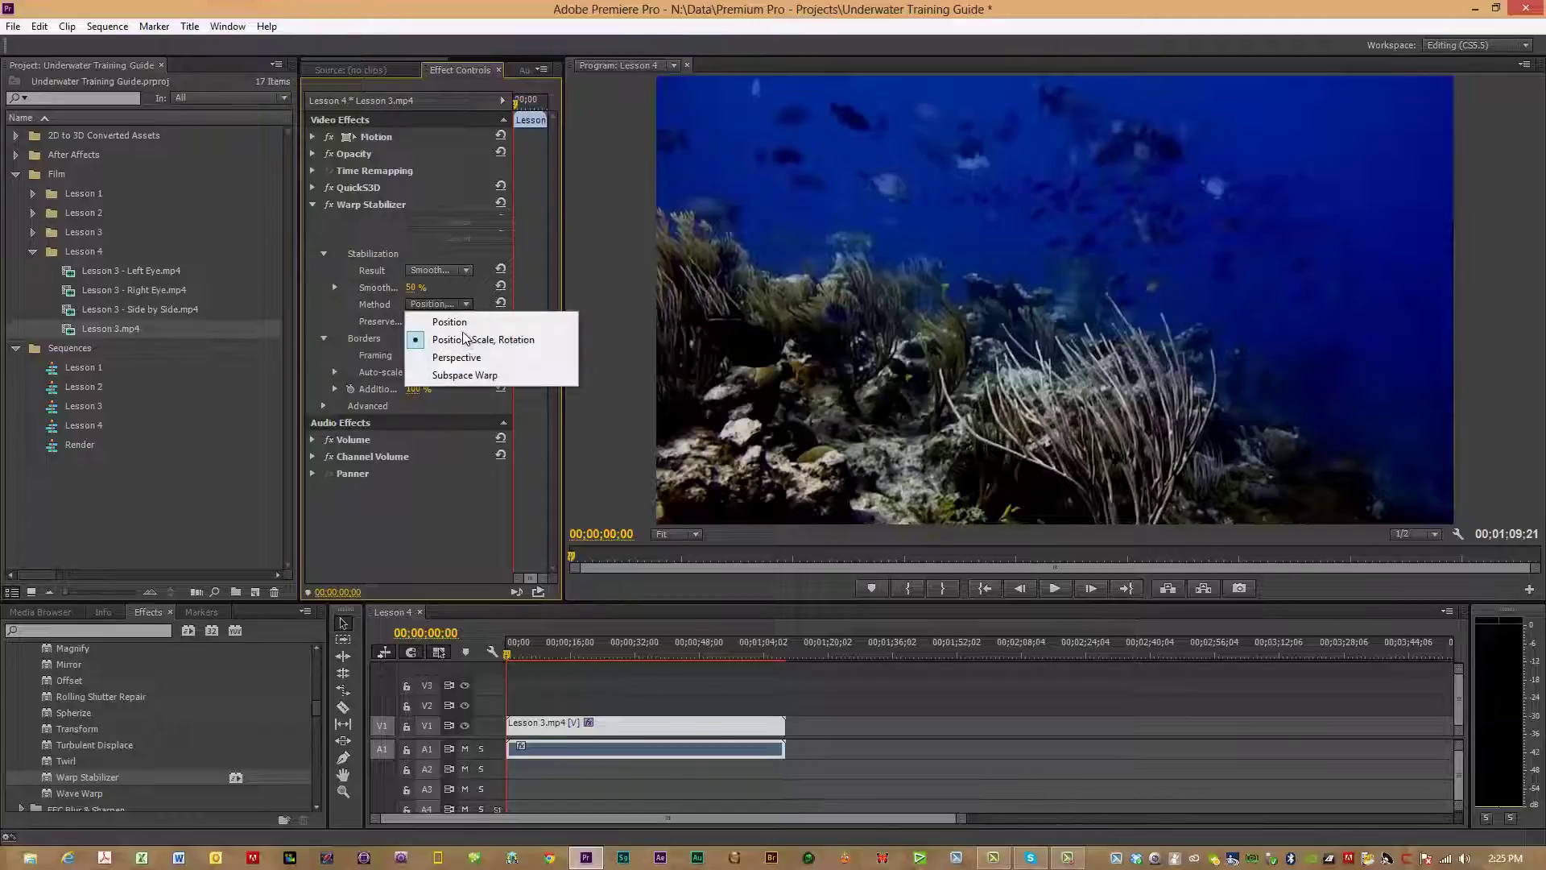
left_click(467, 375)
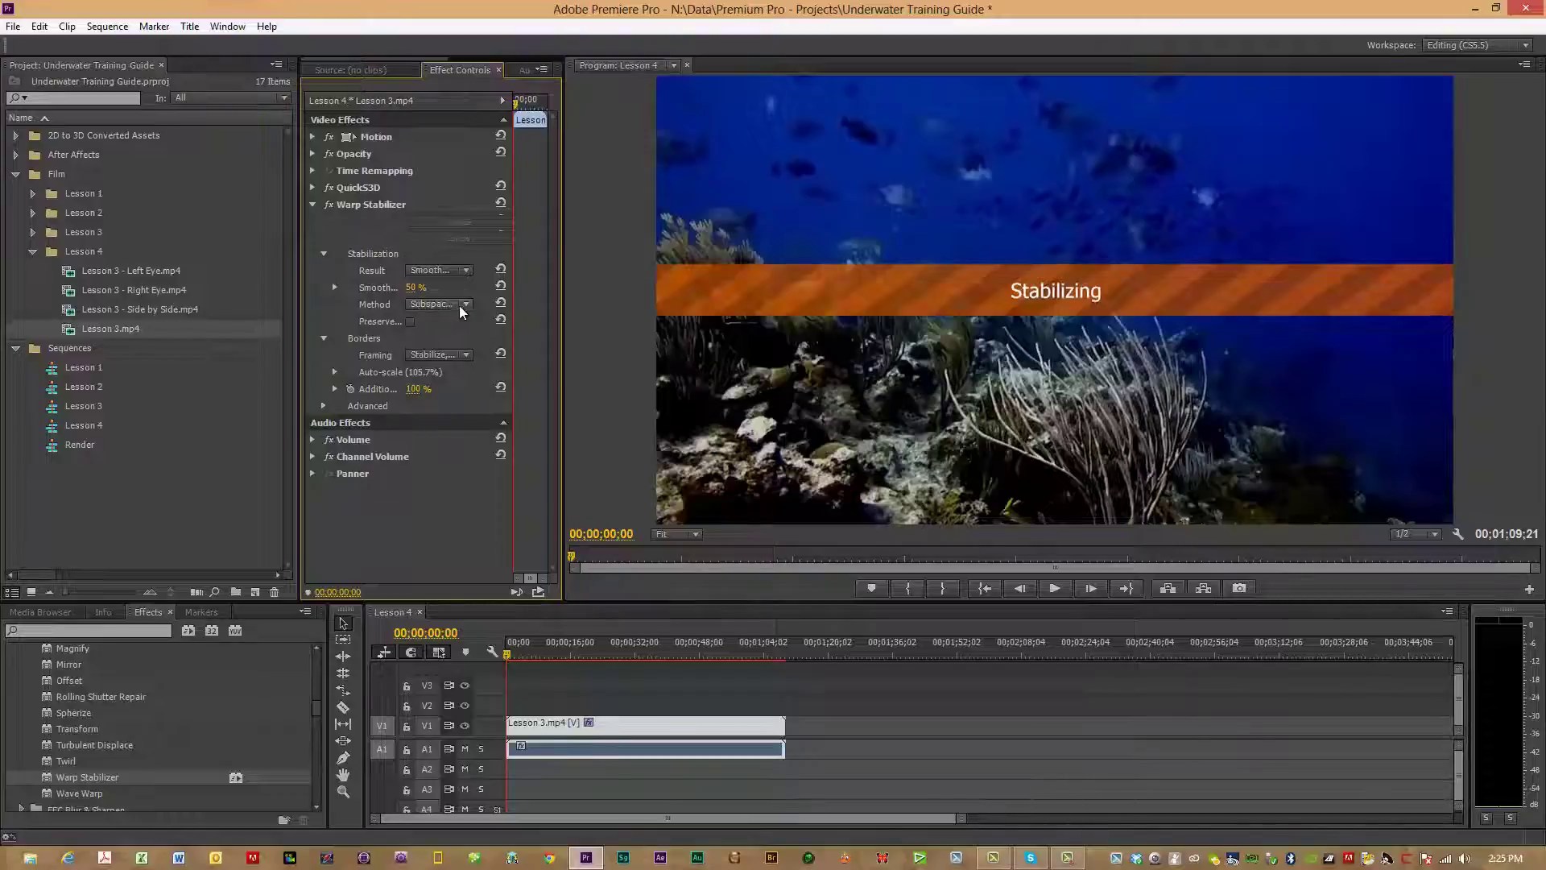
left_click(464, 305)
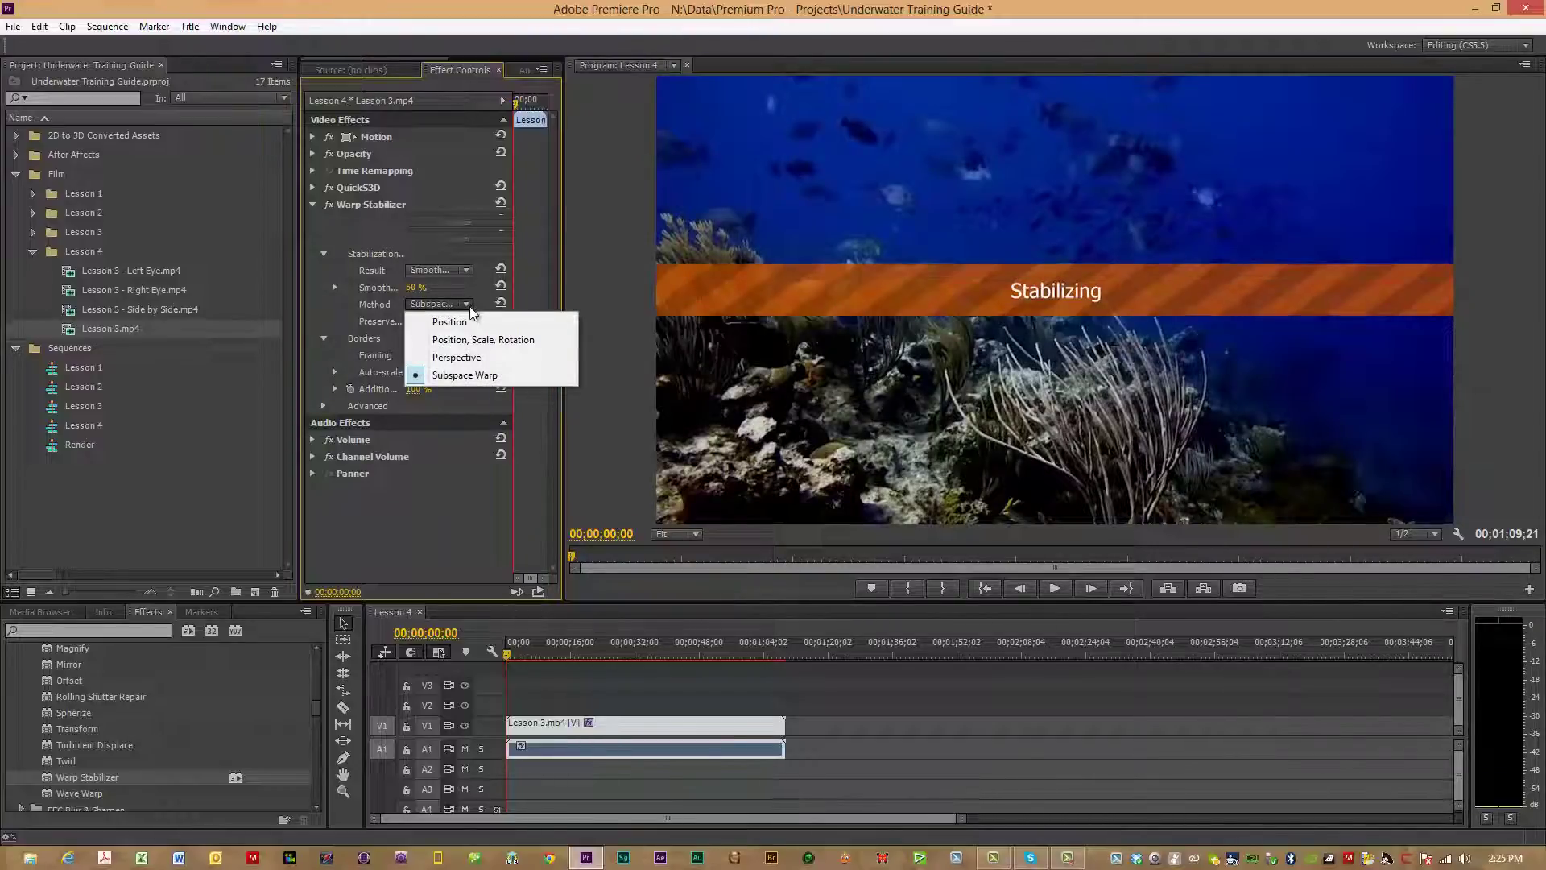
left_click(477, 339)
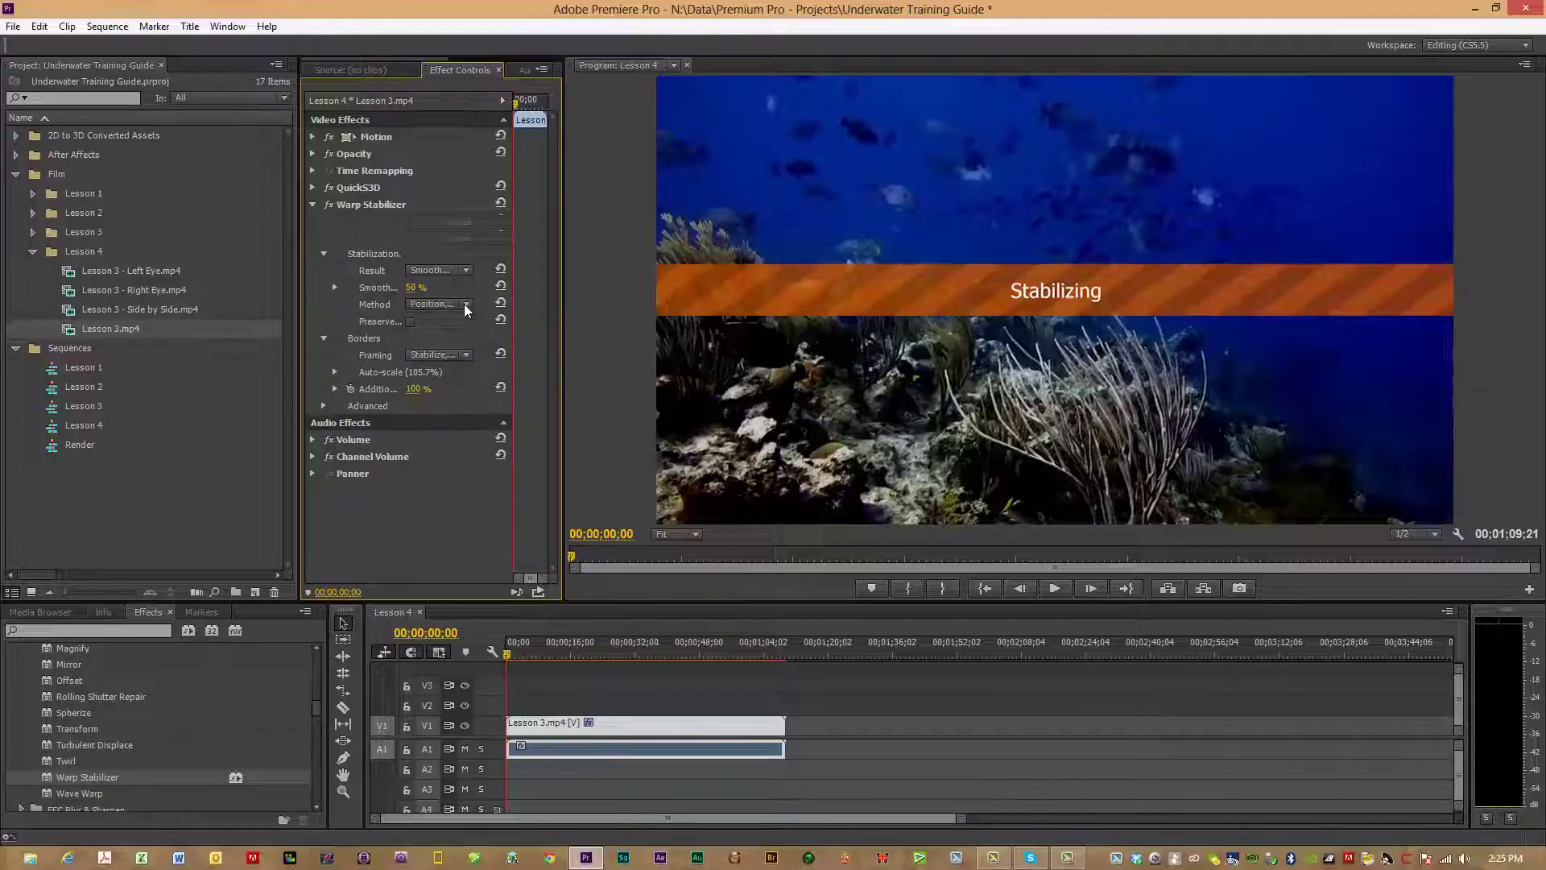
left_click(463, 304)
left_click(467, 336)
Review Warp Stabilizer's framing and method choices, keeping Stabilize, Crop, Auto-scale and Position, Scale, Rotation.
left_click(466, 355)
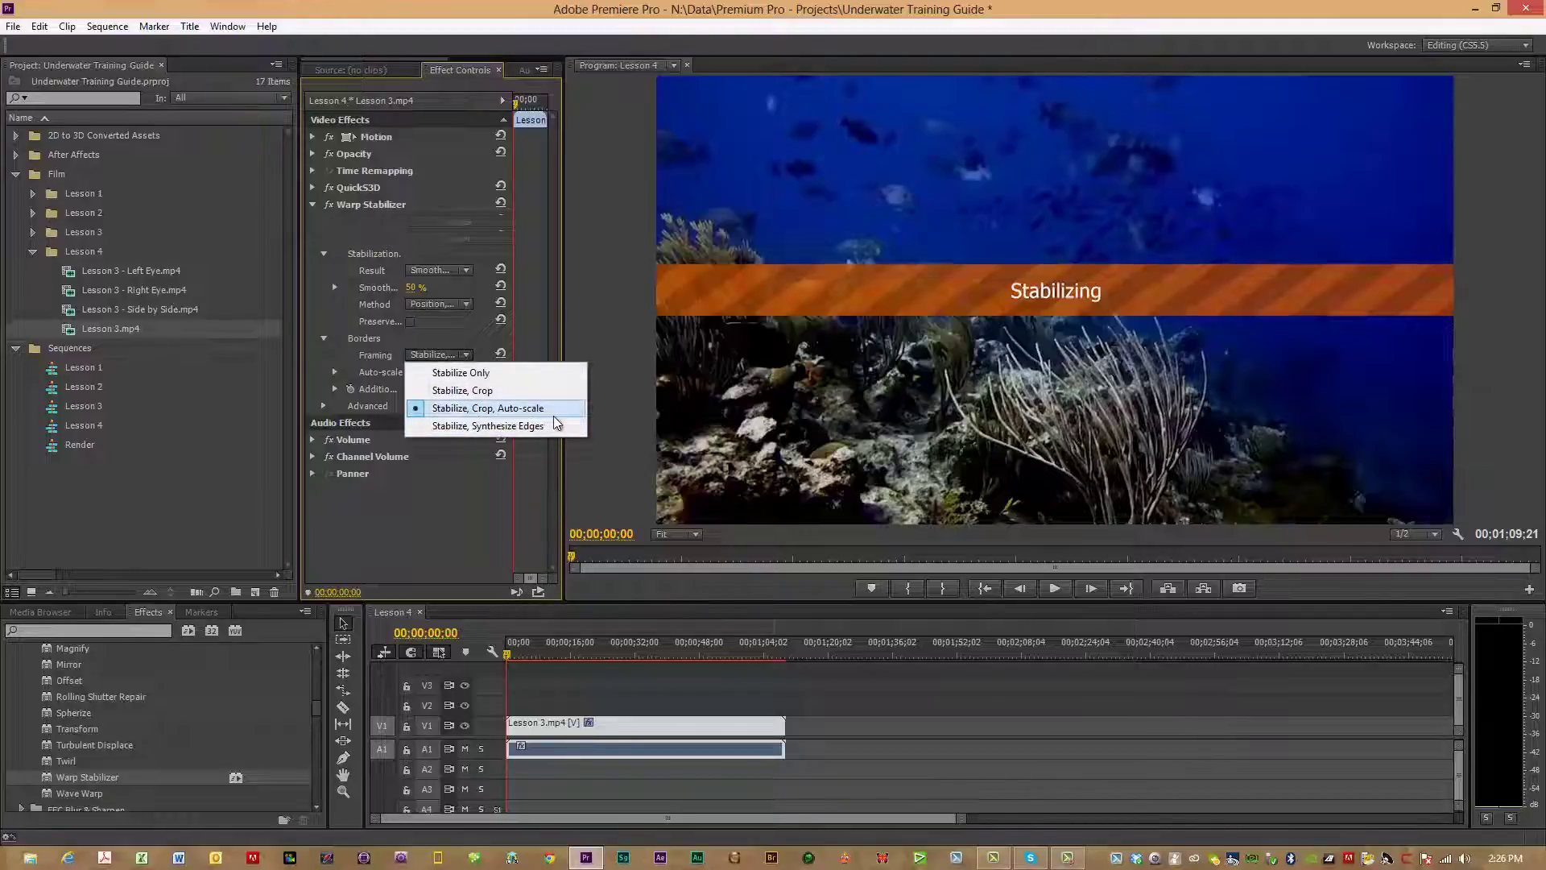
left_click(448, 409)
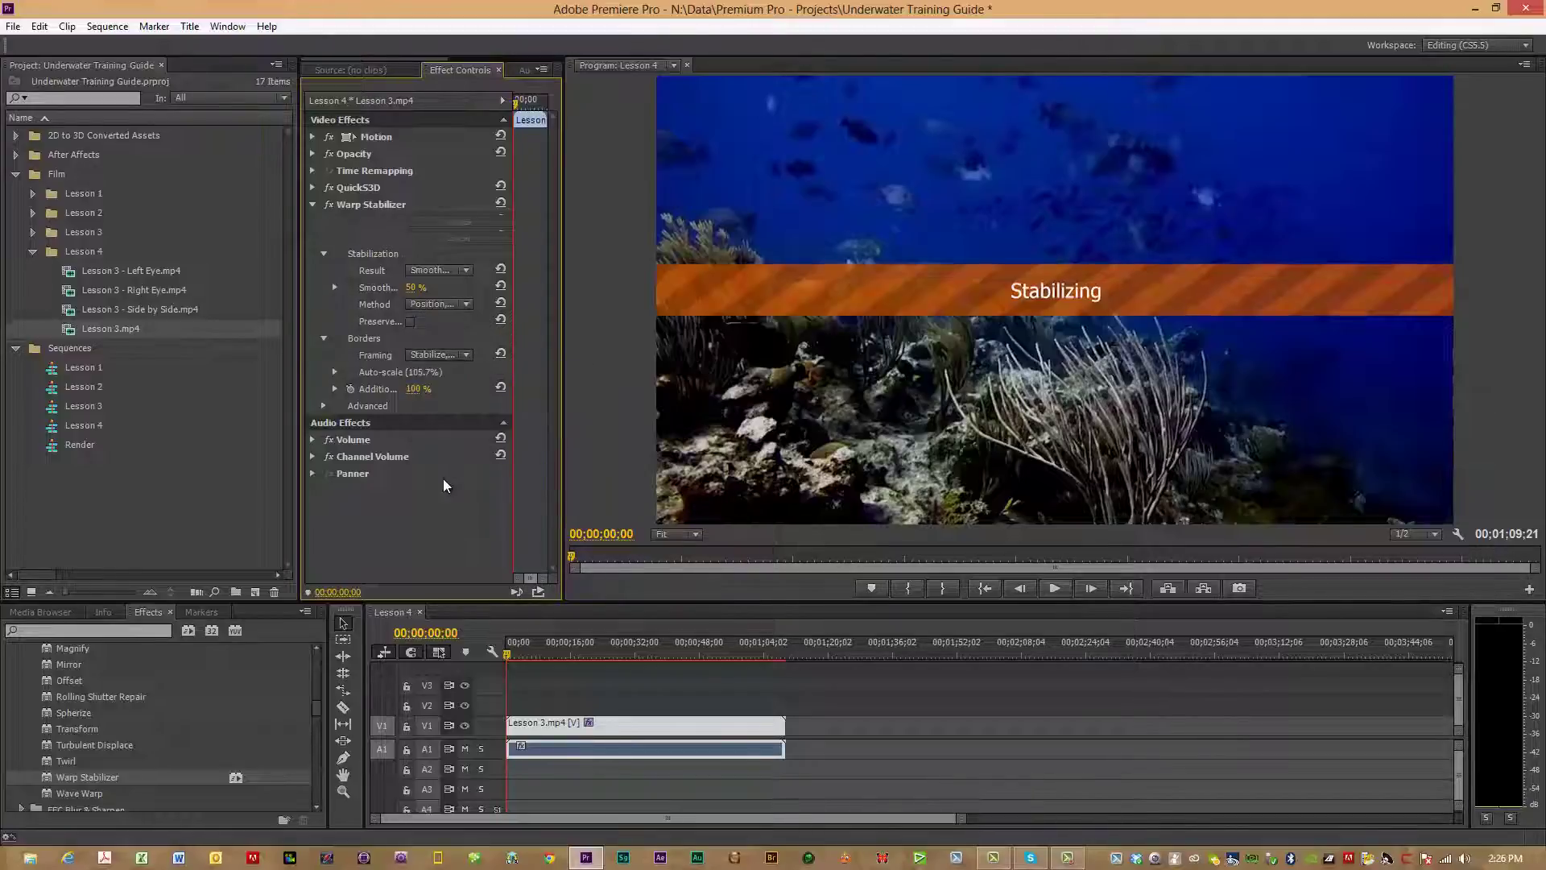
left_click(467, 353)
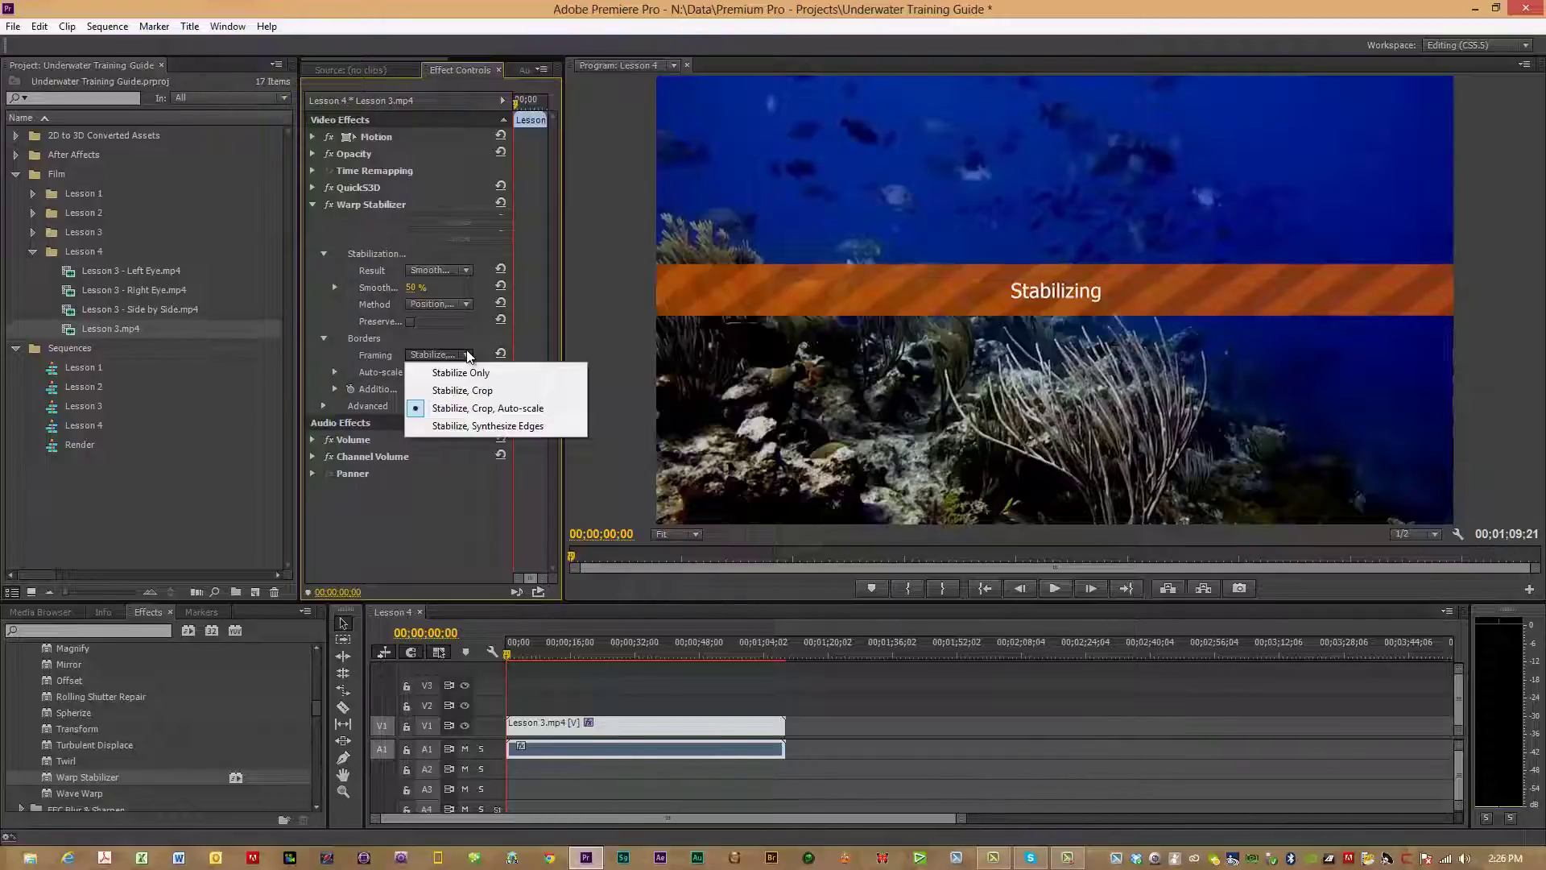
left_click(463, 493)
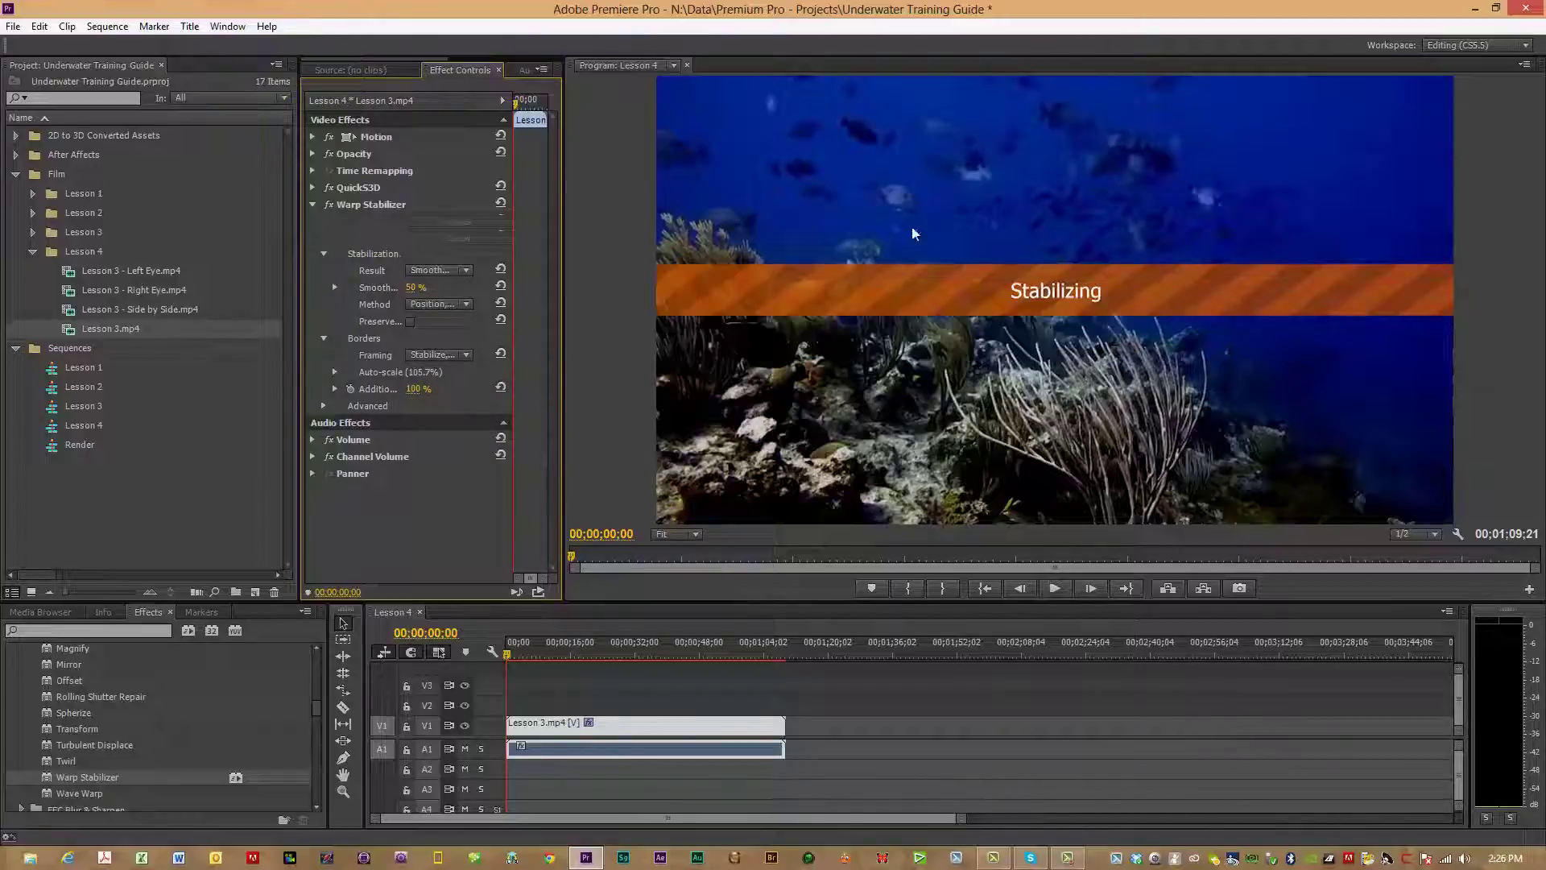
left_click(466, 303)
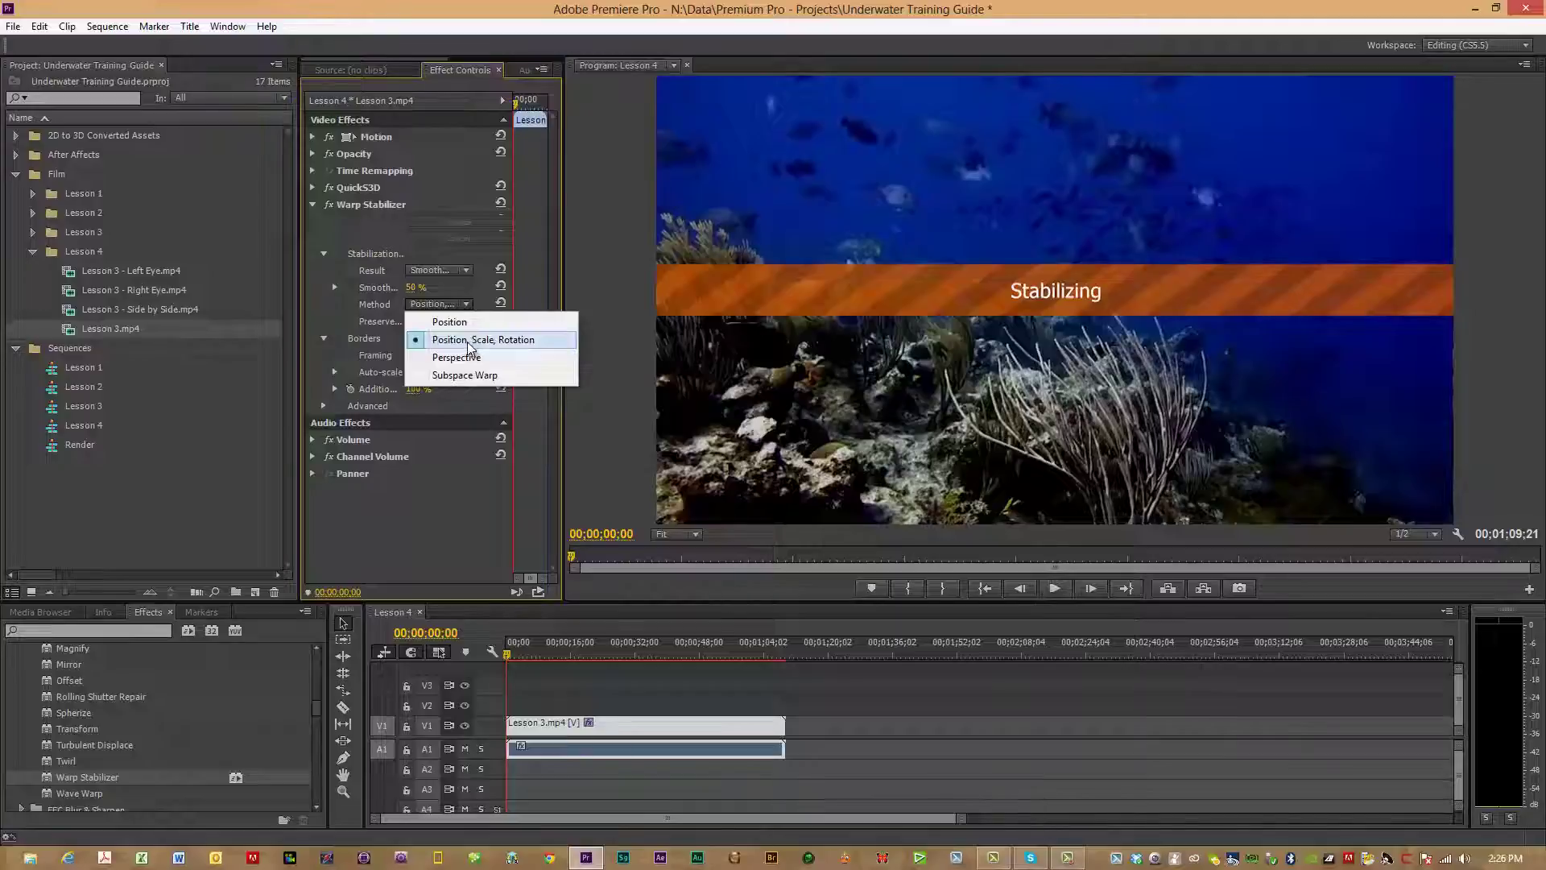
left_click(462, 339)
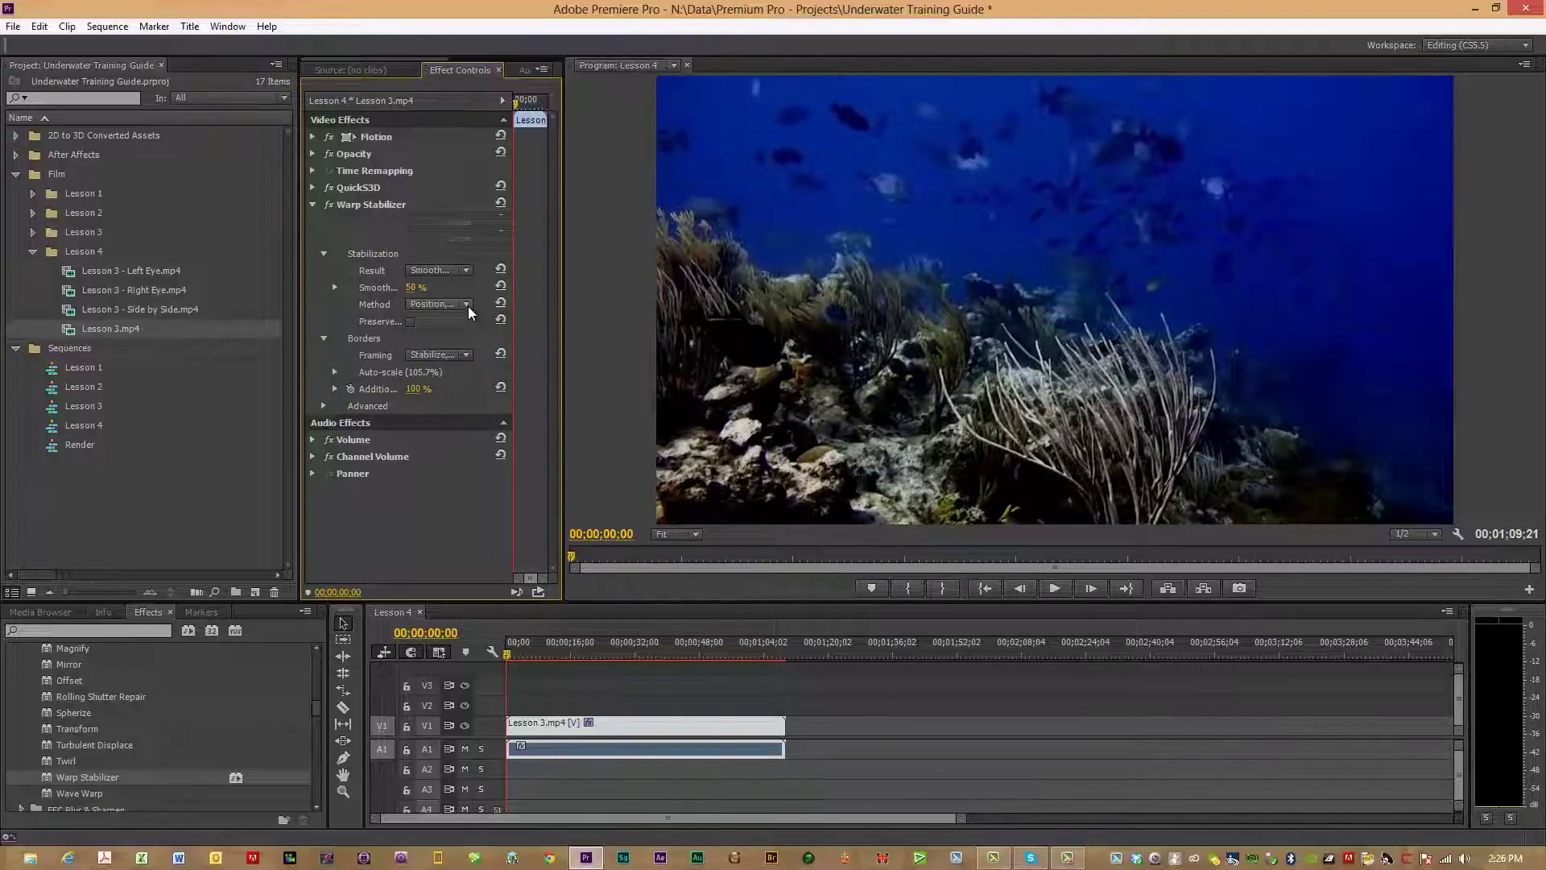
Compare the Lesson 3.mp4 frame with and without Warp Stabilizer, leaving the effect turned off.
left_click(328, 205)
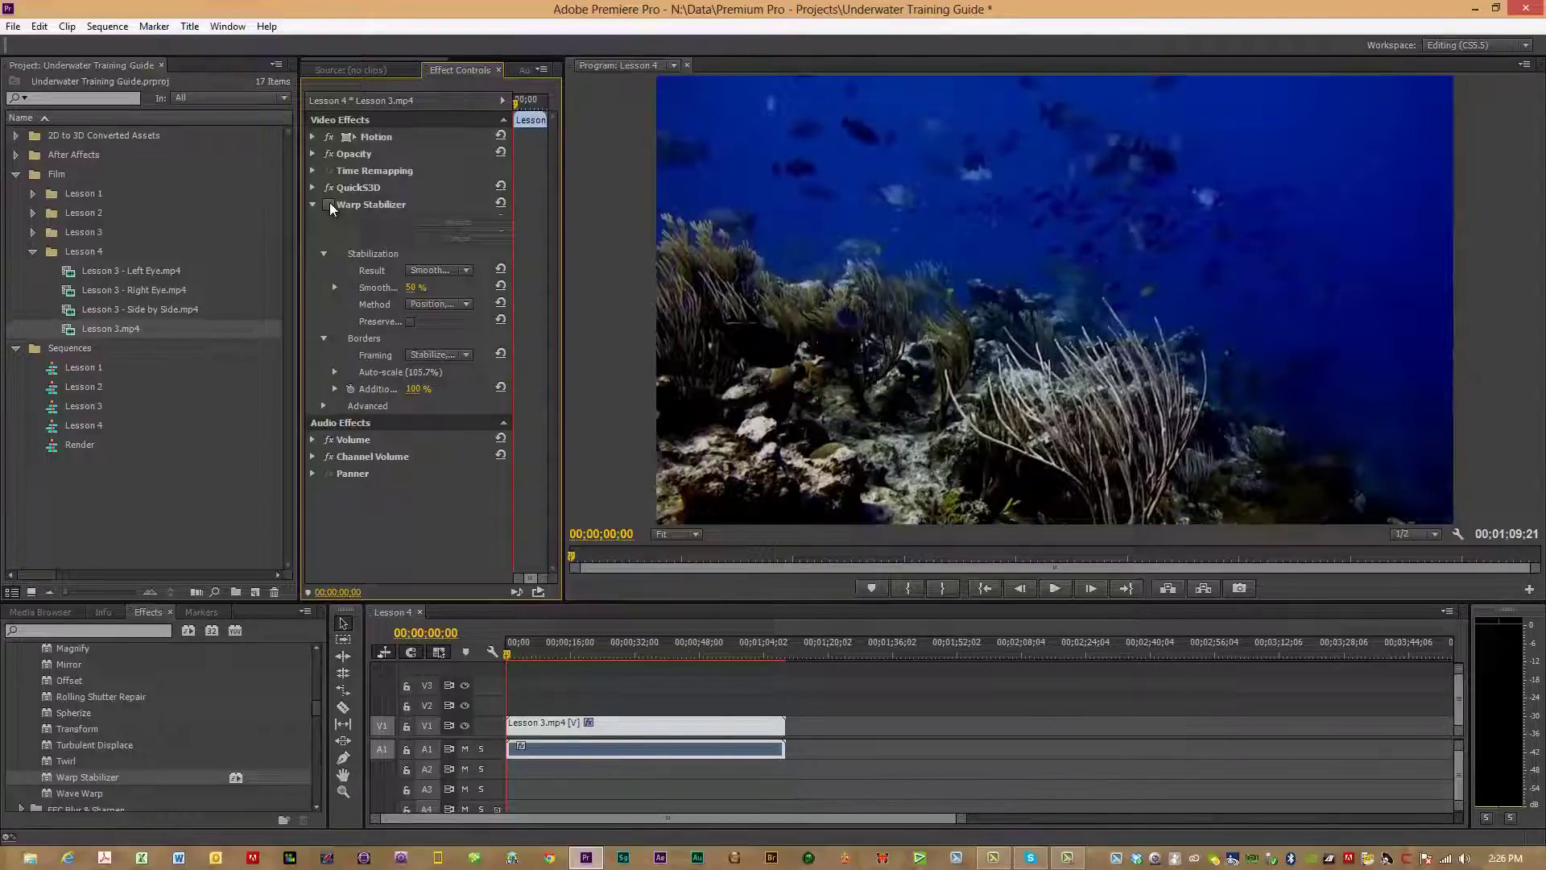
left_click(329, 205)
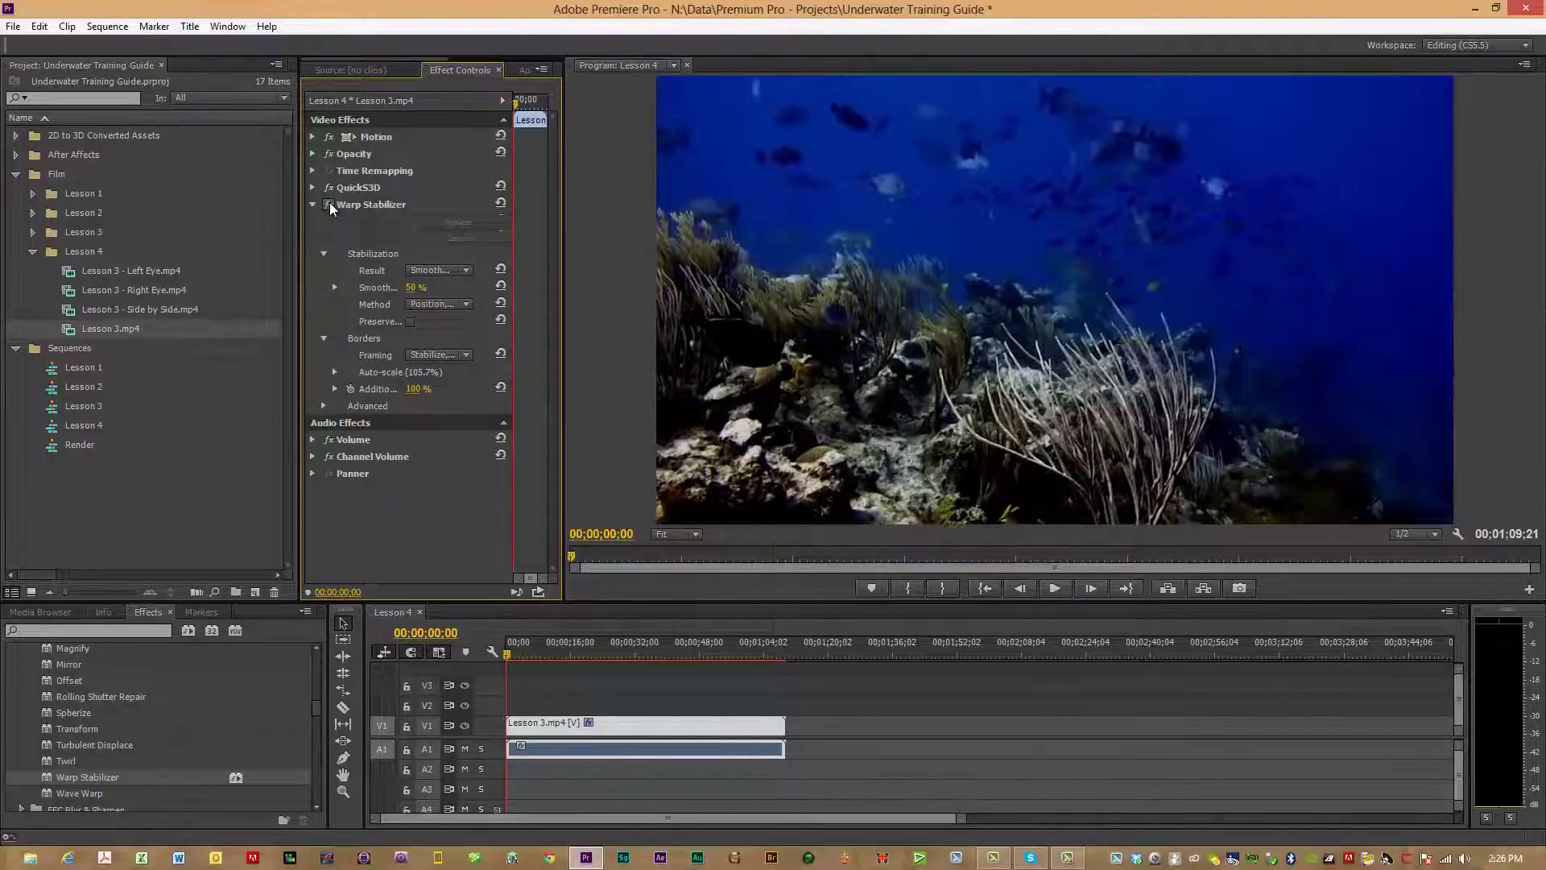
left_click(329, 205)
left_click(328, 205)
left_click(329, 205)
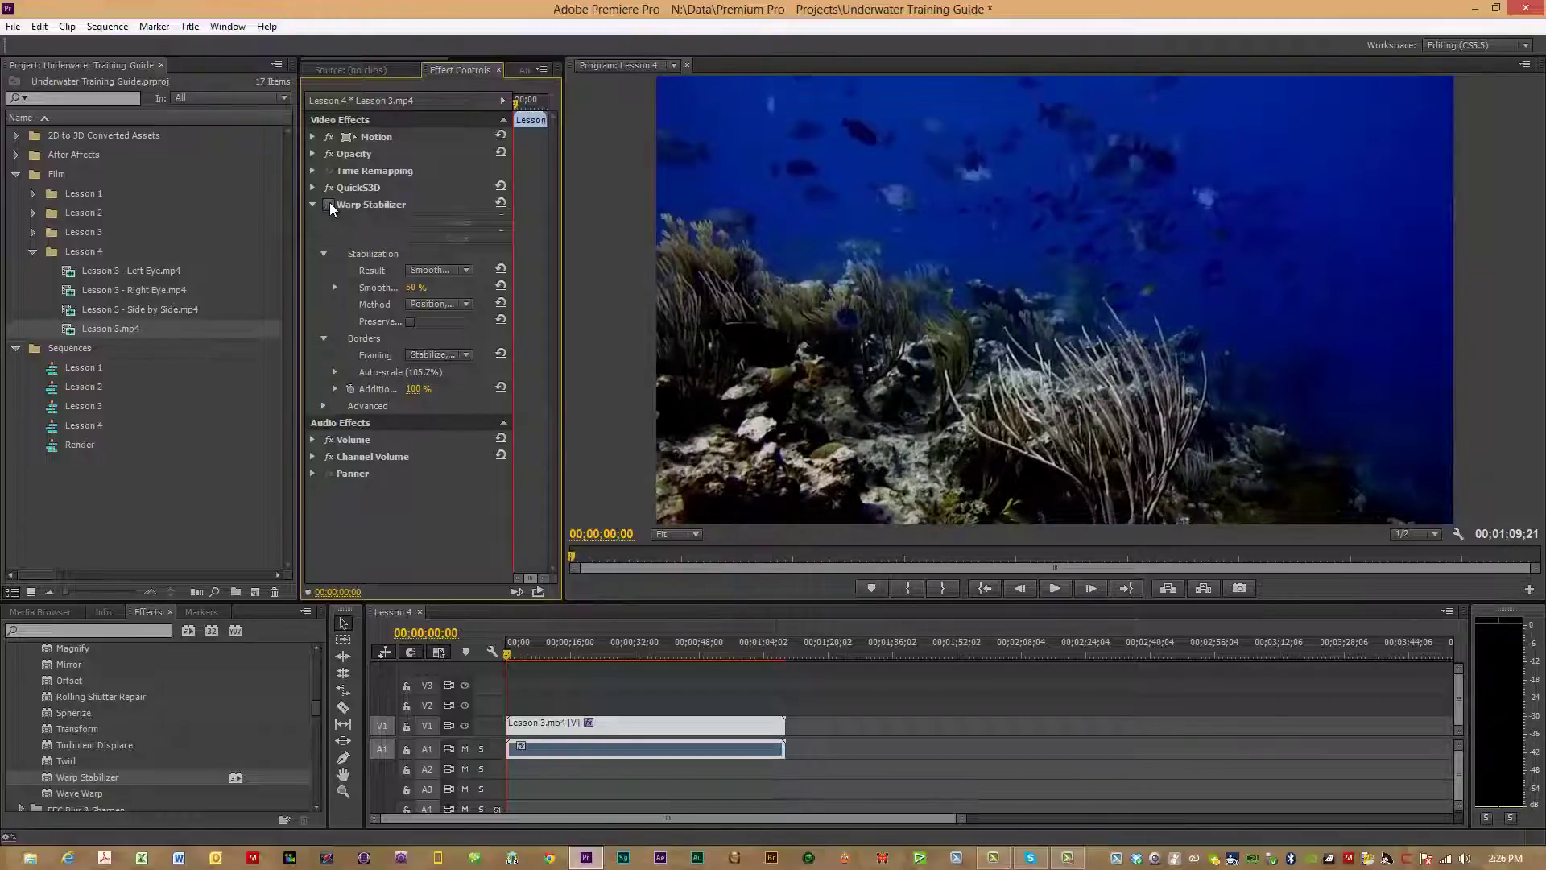
left_click(329, 204)
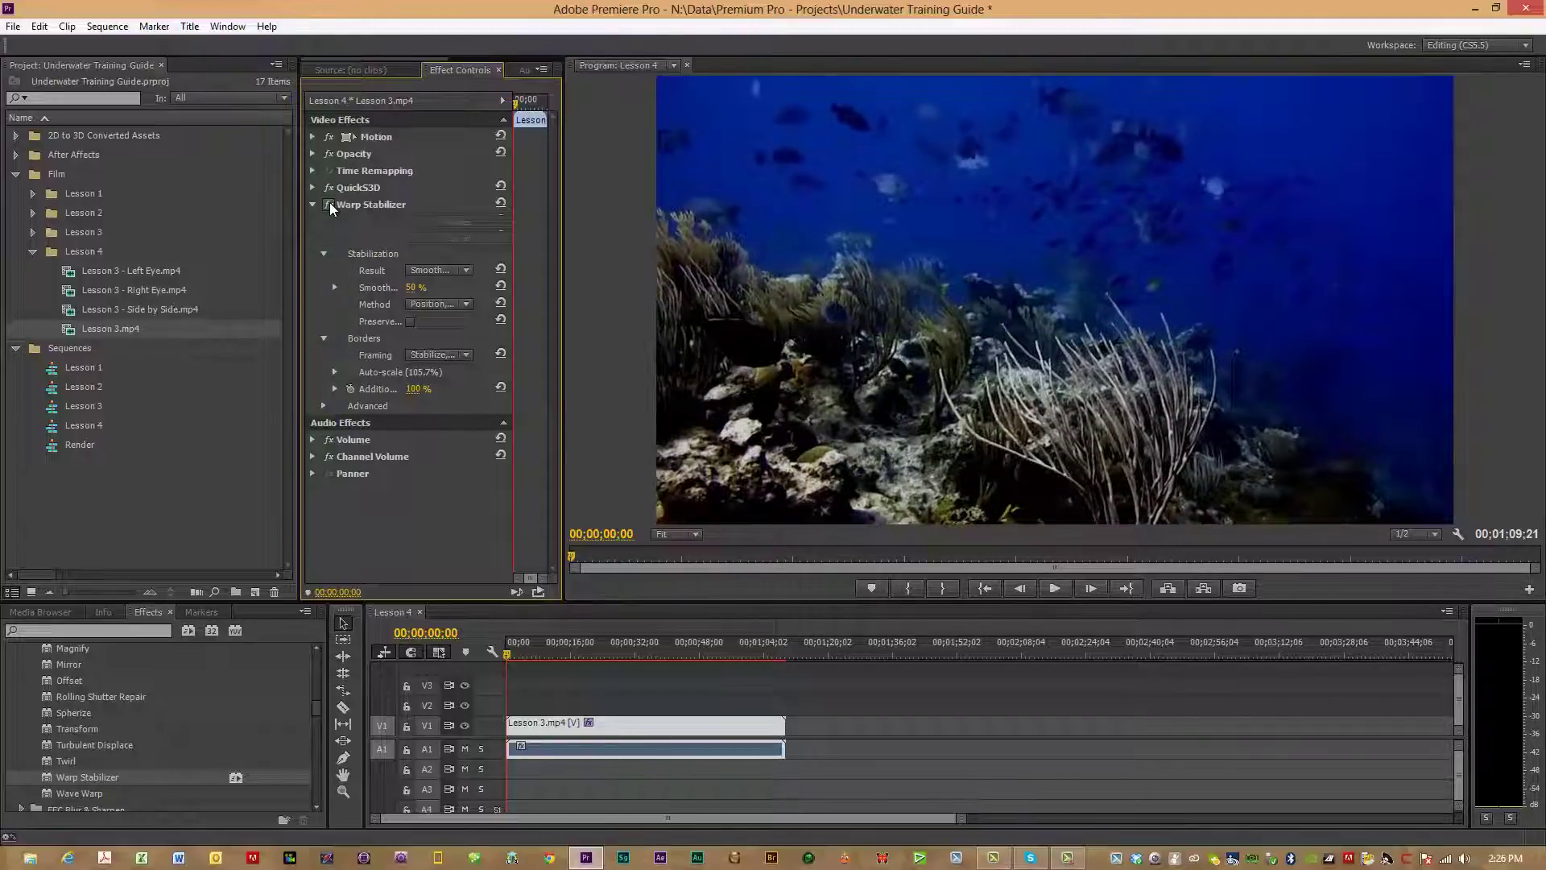
left_click(328, 204)
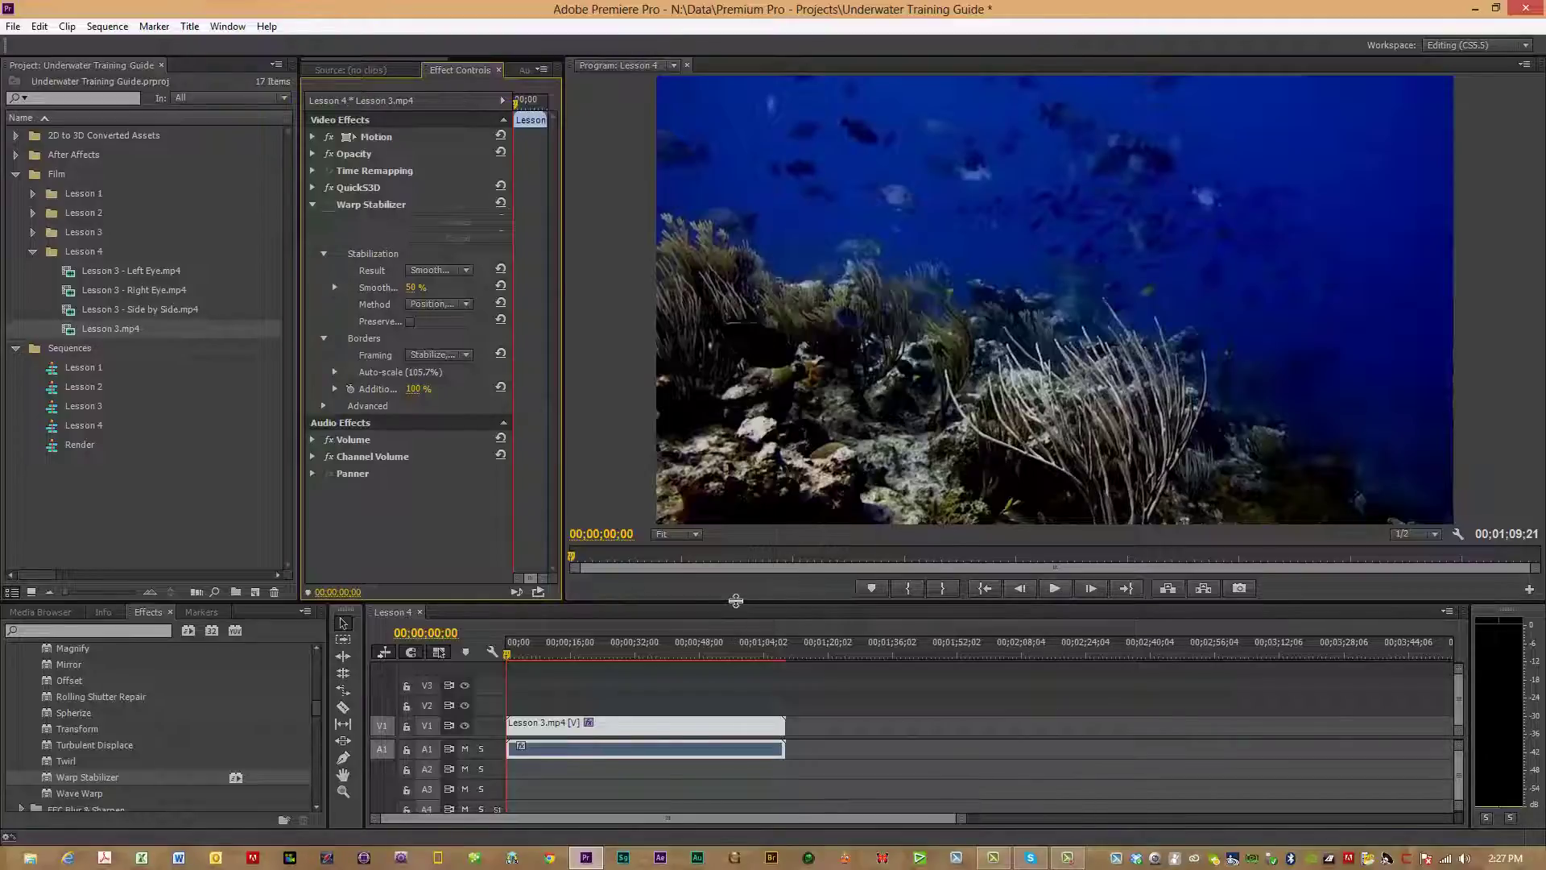
Enlarge the Program monitor, play the start of the clip briefly, and set the playback resolution to Full.
left_click_drag(735, 599, 733, 675)
mouse_move(565, 540)
left_mouse_down()
mouse_move(513, 536)
mouse_move(541, 538)
left_mouse_up()
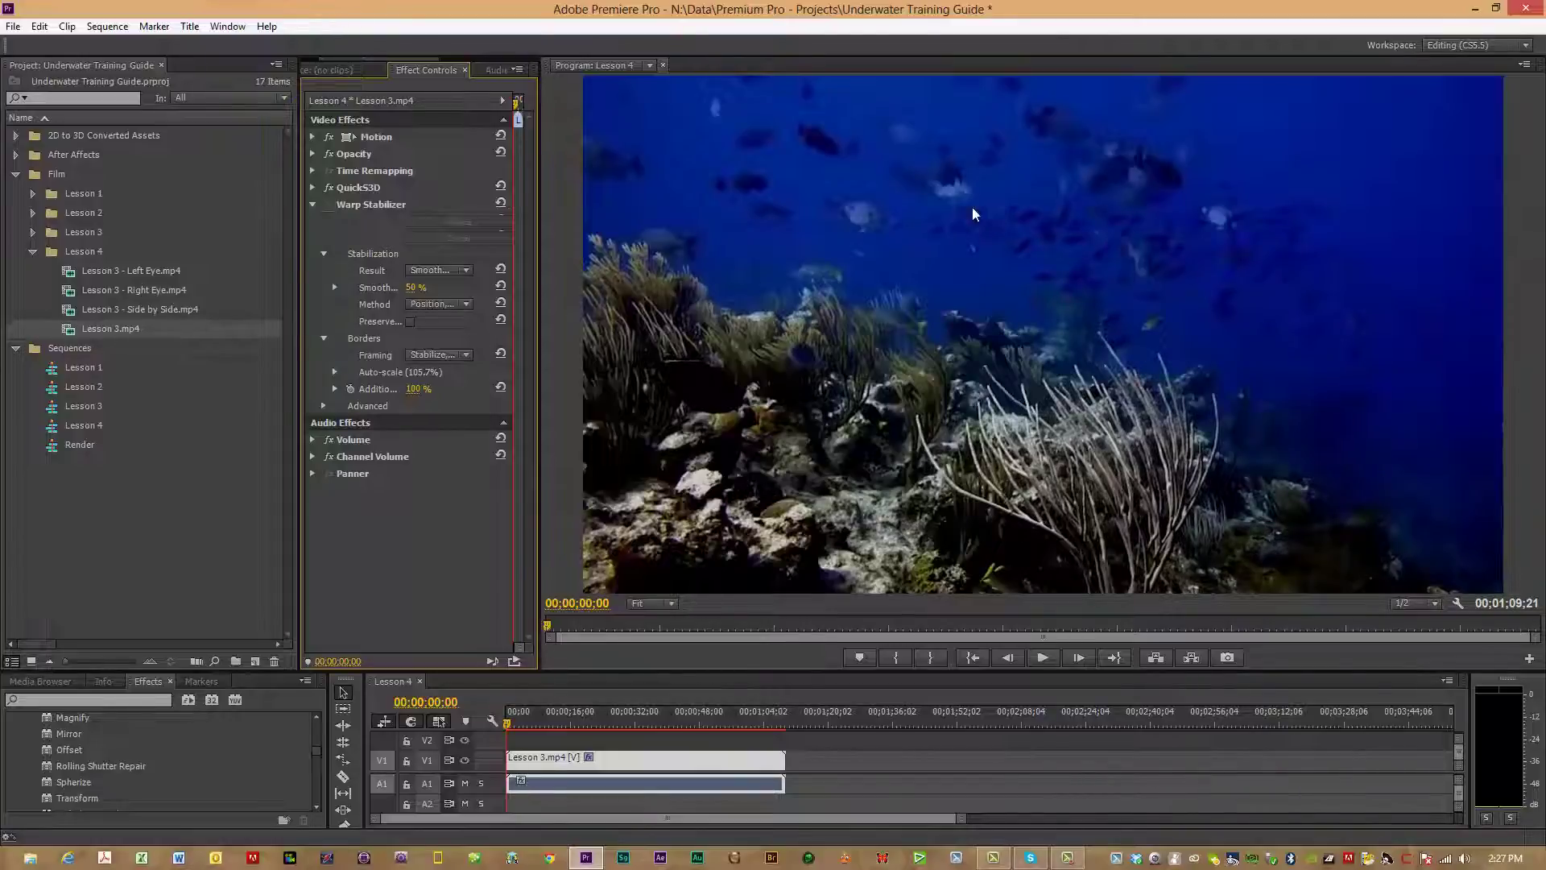
left_click(1042, 659)
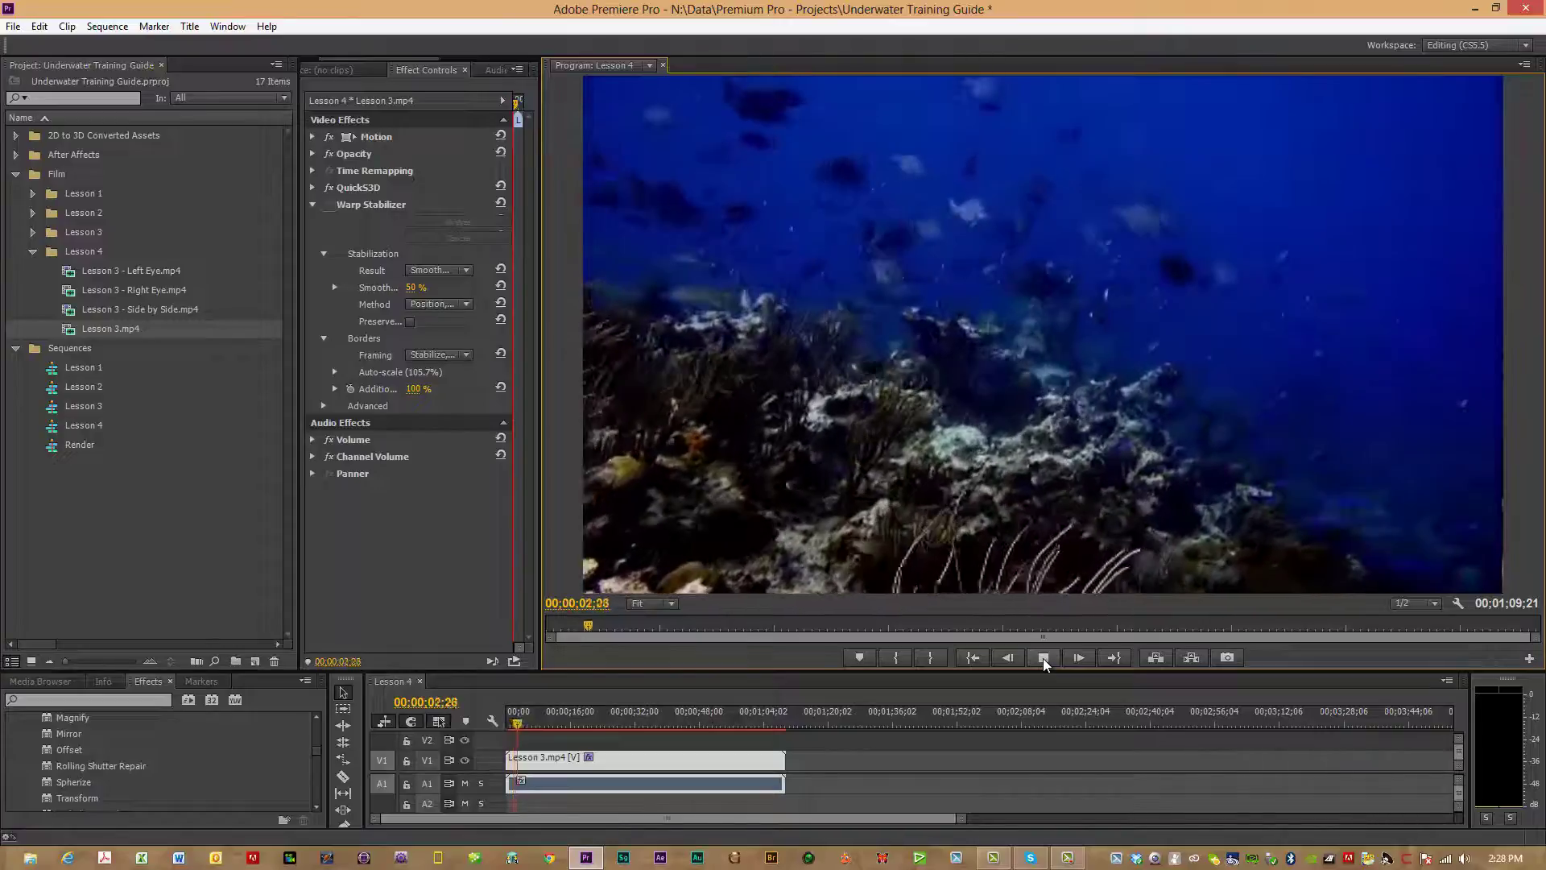
left_click(1042, 658)
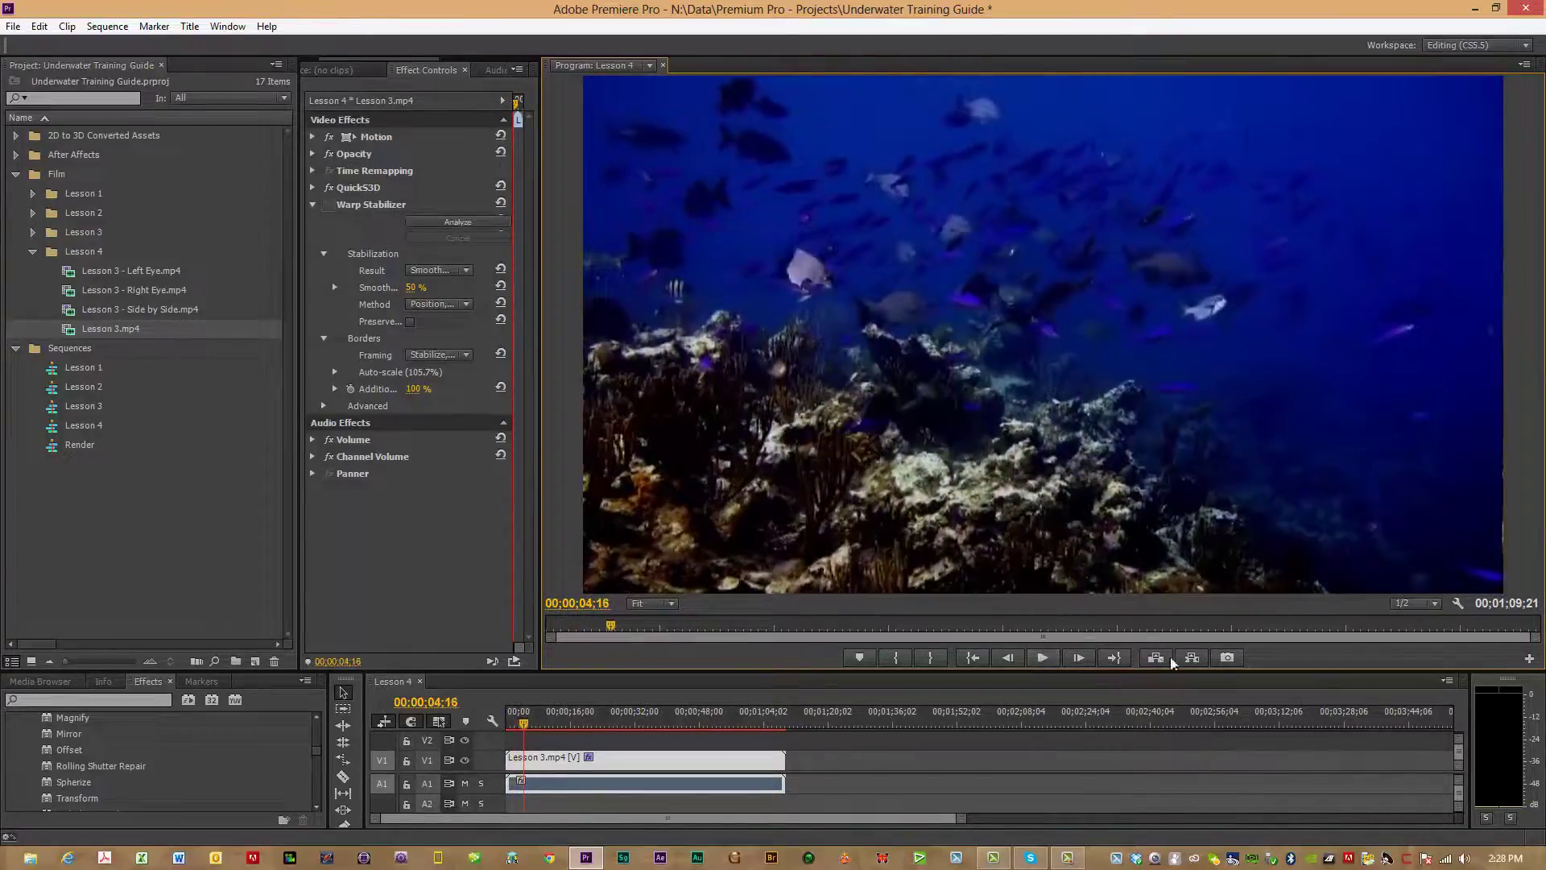
left_click(1434, 604)
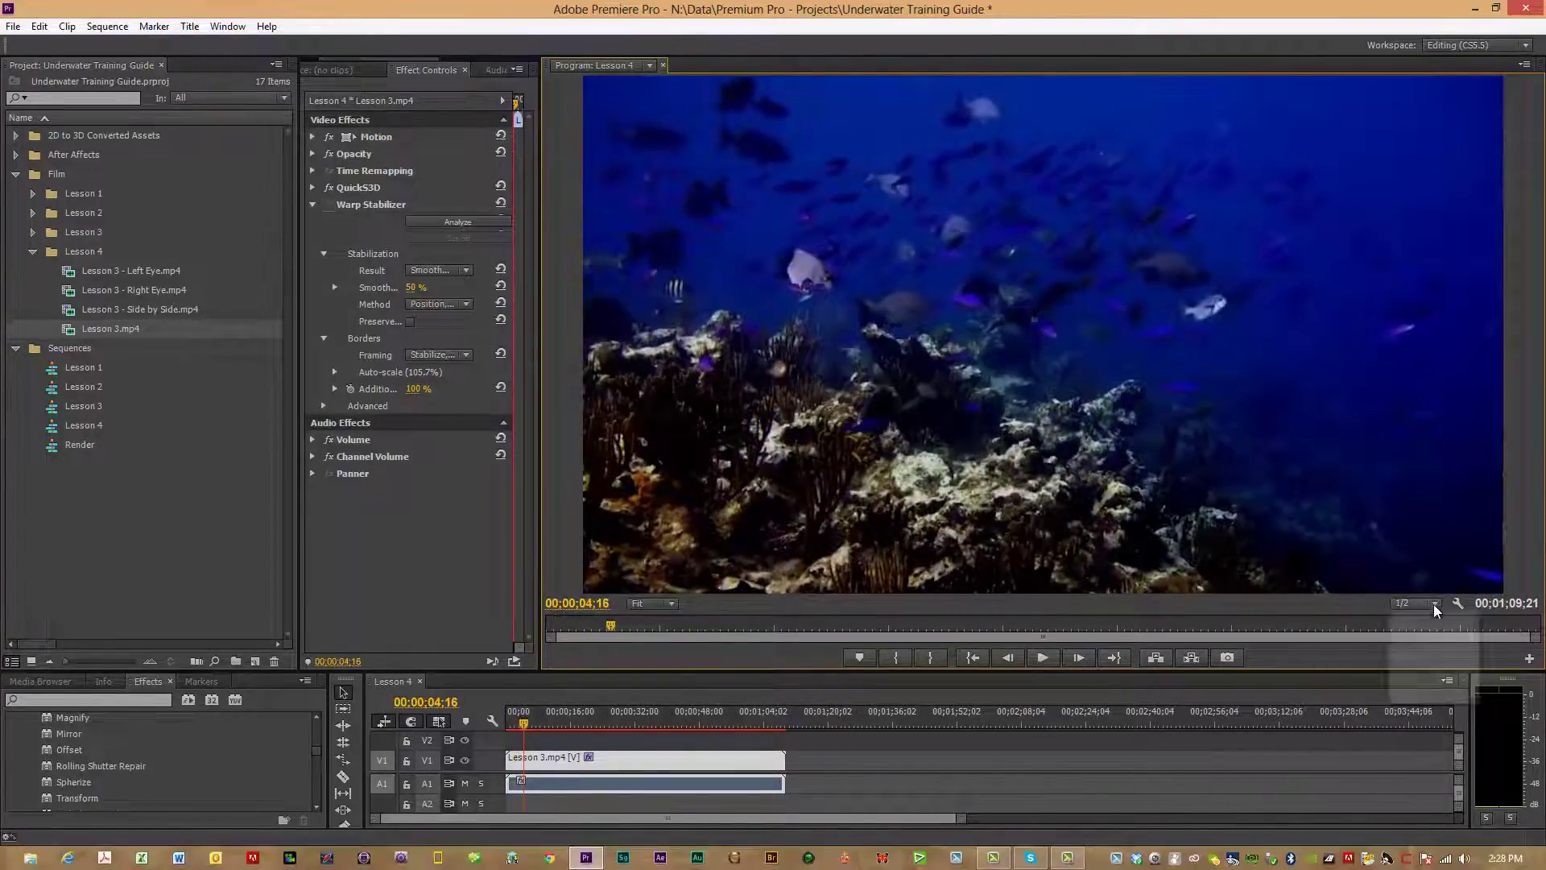
left_click(1424, 621)
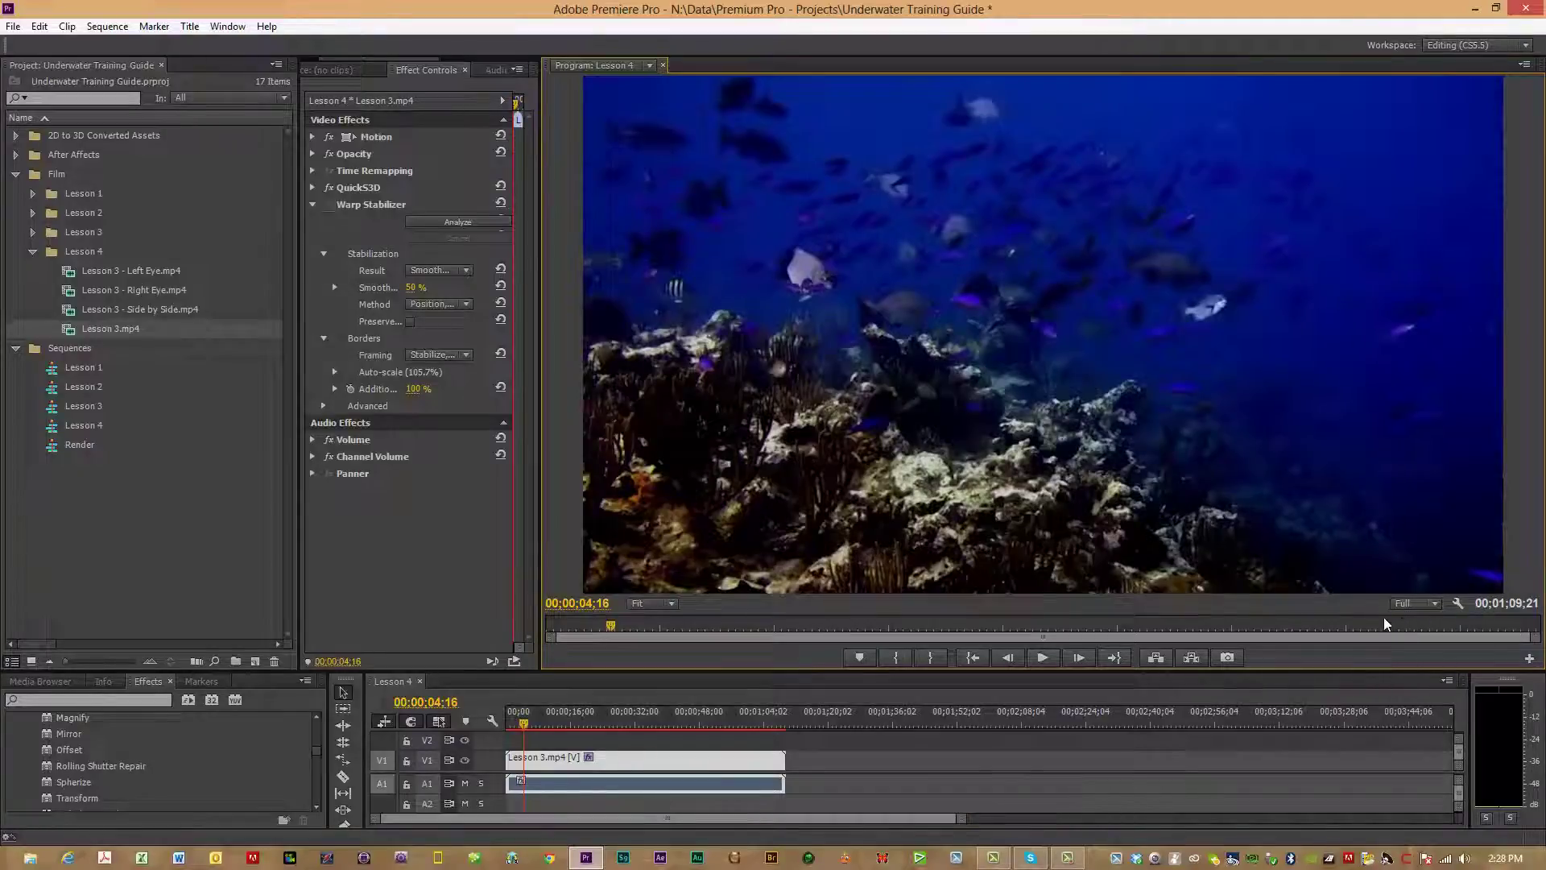
Play Lesson 3.mp4 without stabilization at full resolution, replaying it from about 00;00;29;23 and stopping near 00;00;58;25.
left_click(1044, 659)
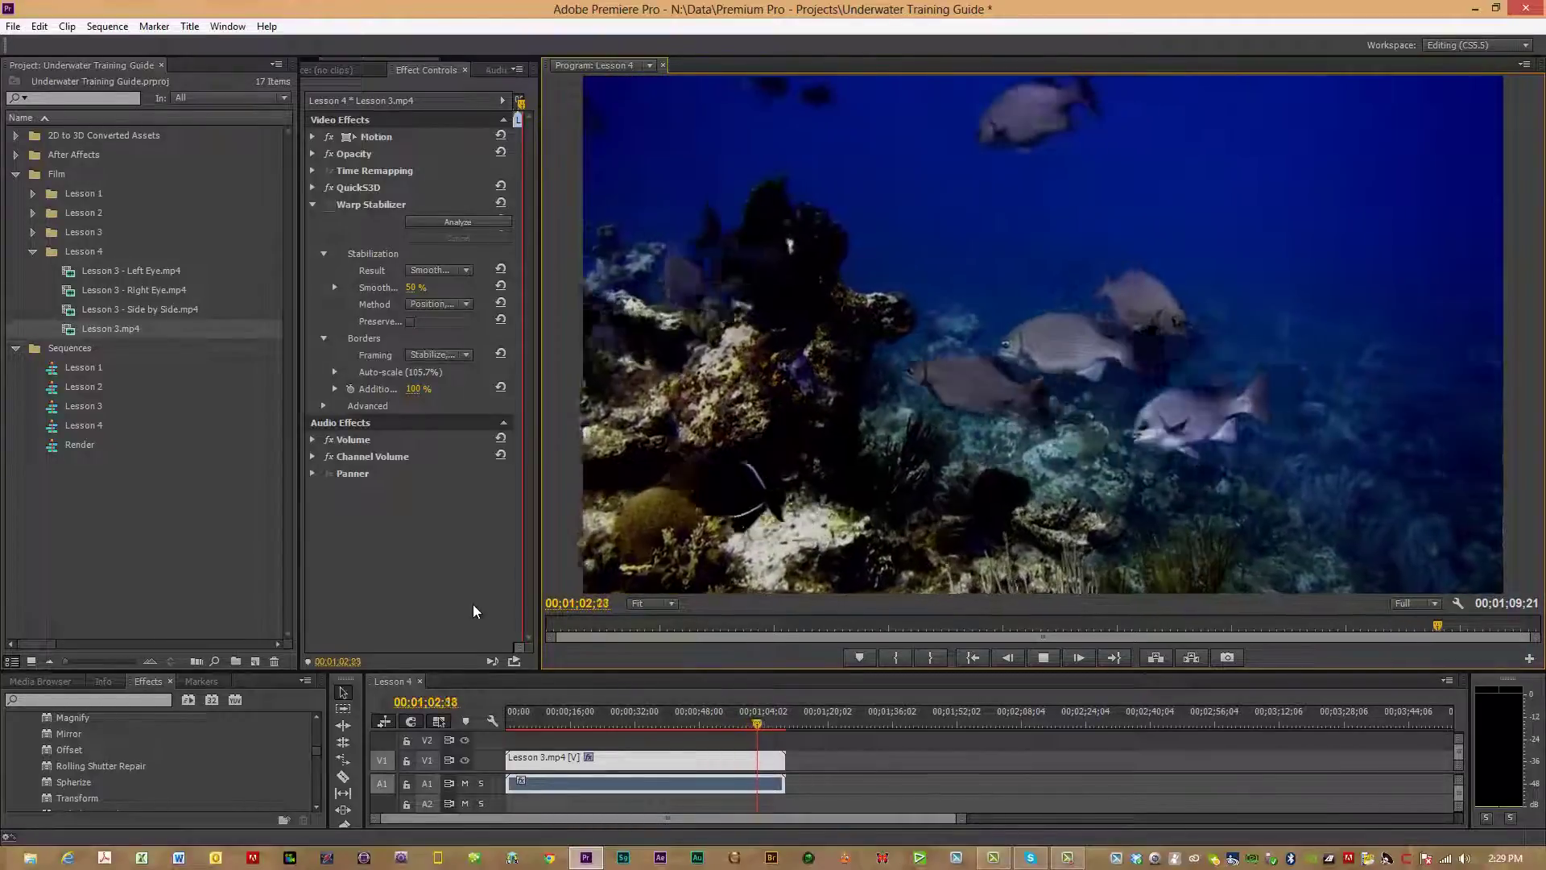
left_click(625, 723)
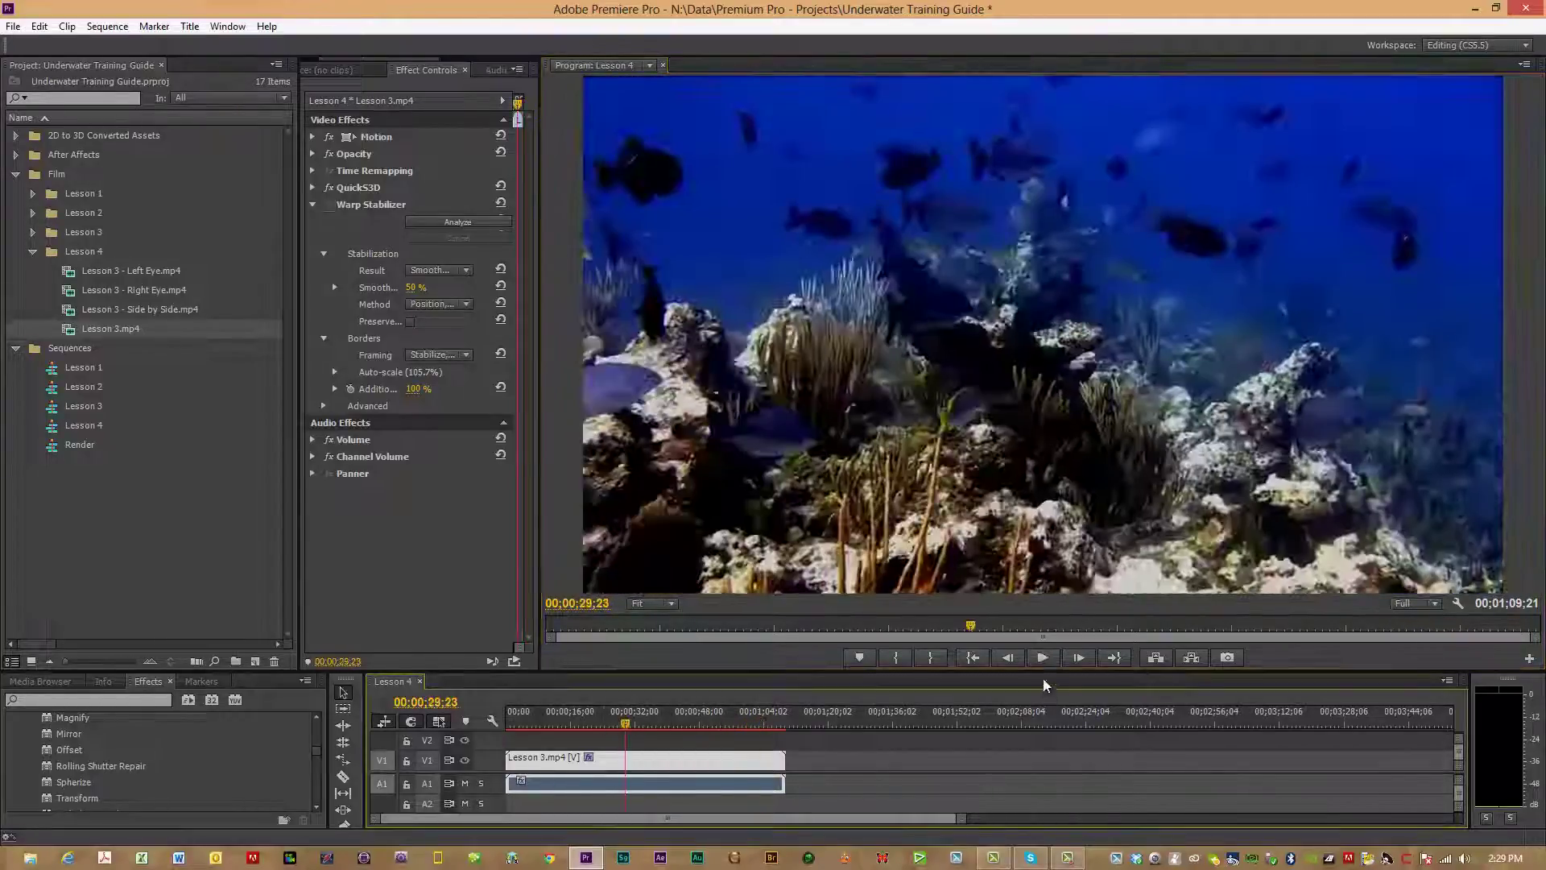
left_click(1041, 657)
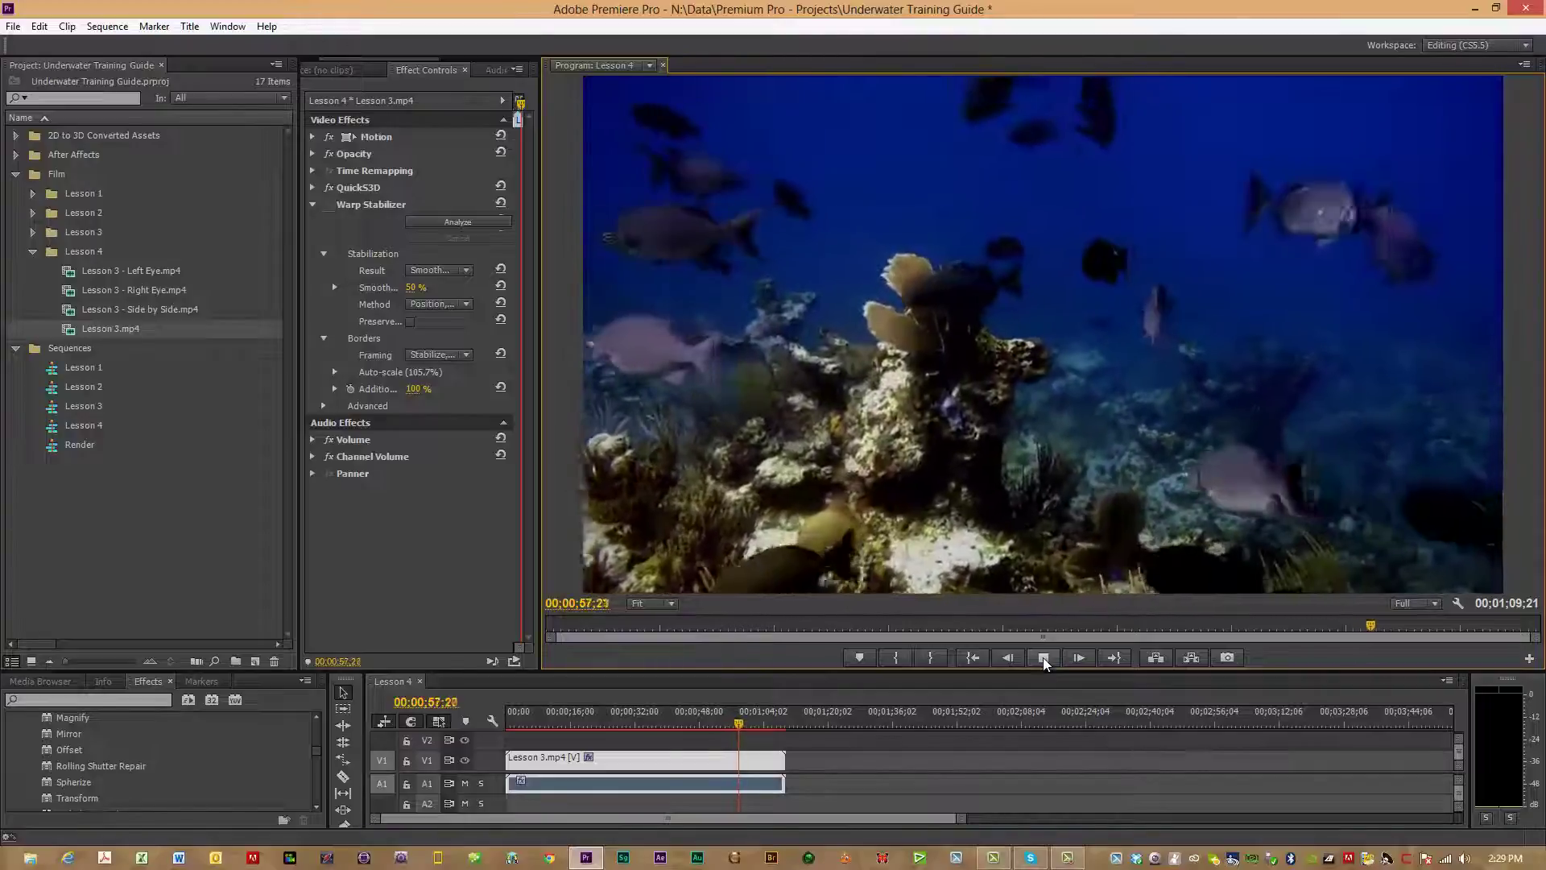
left_click(1042, 657)
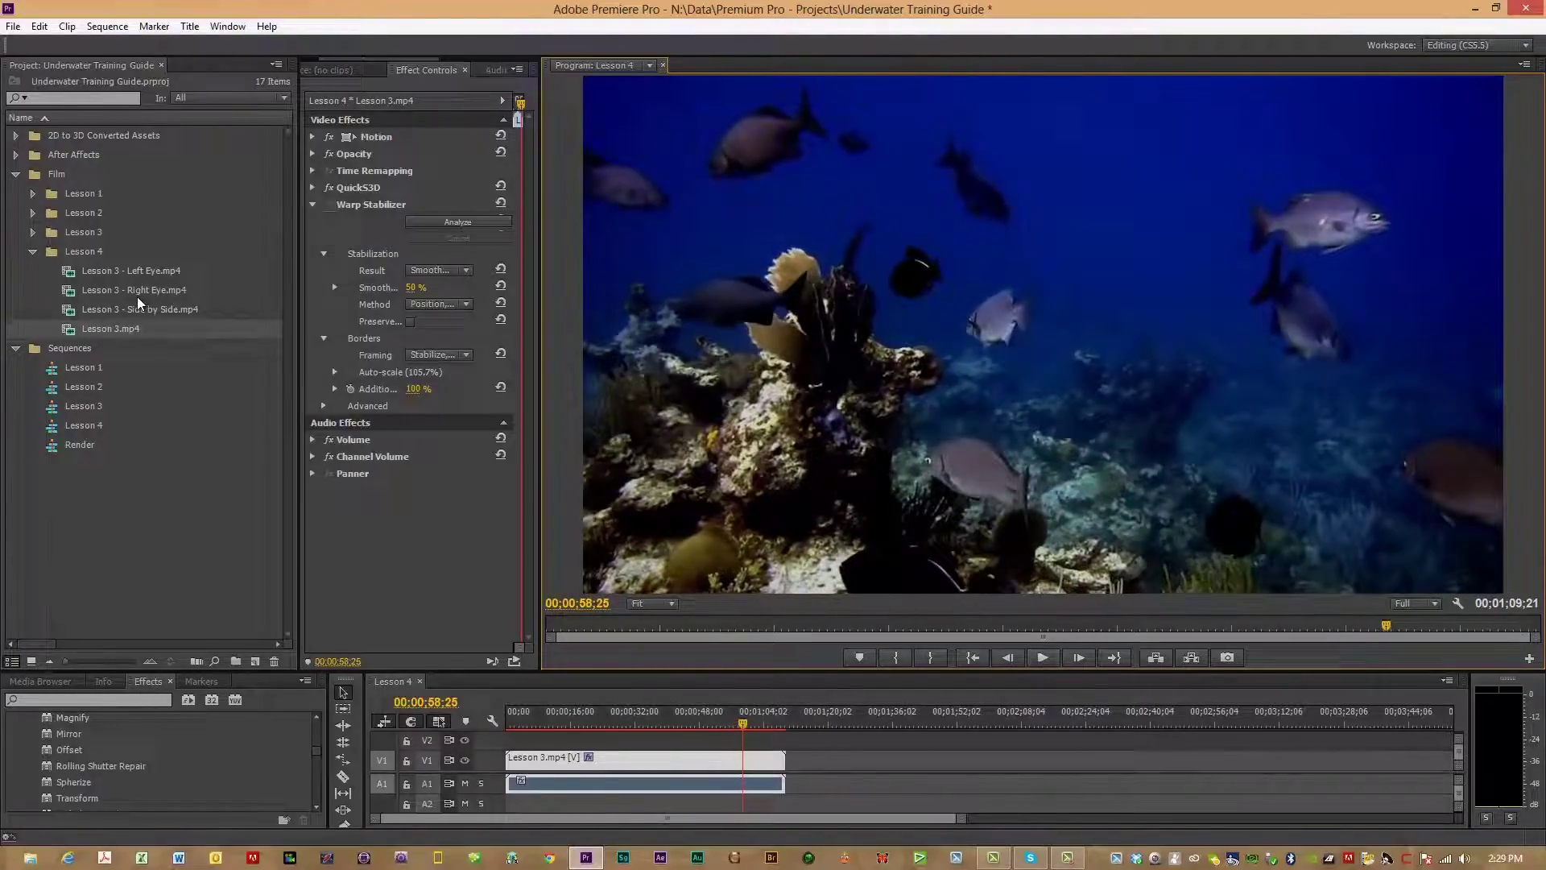
Place Lesson 3 - Side by Side.mp4 on V1 and A1 shortly after Lesson 3.mp4 and apply the QuickS3D effect to it.
left_click(74, 310)
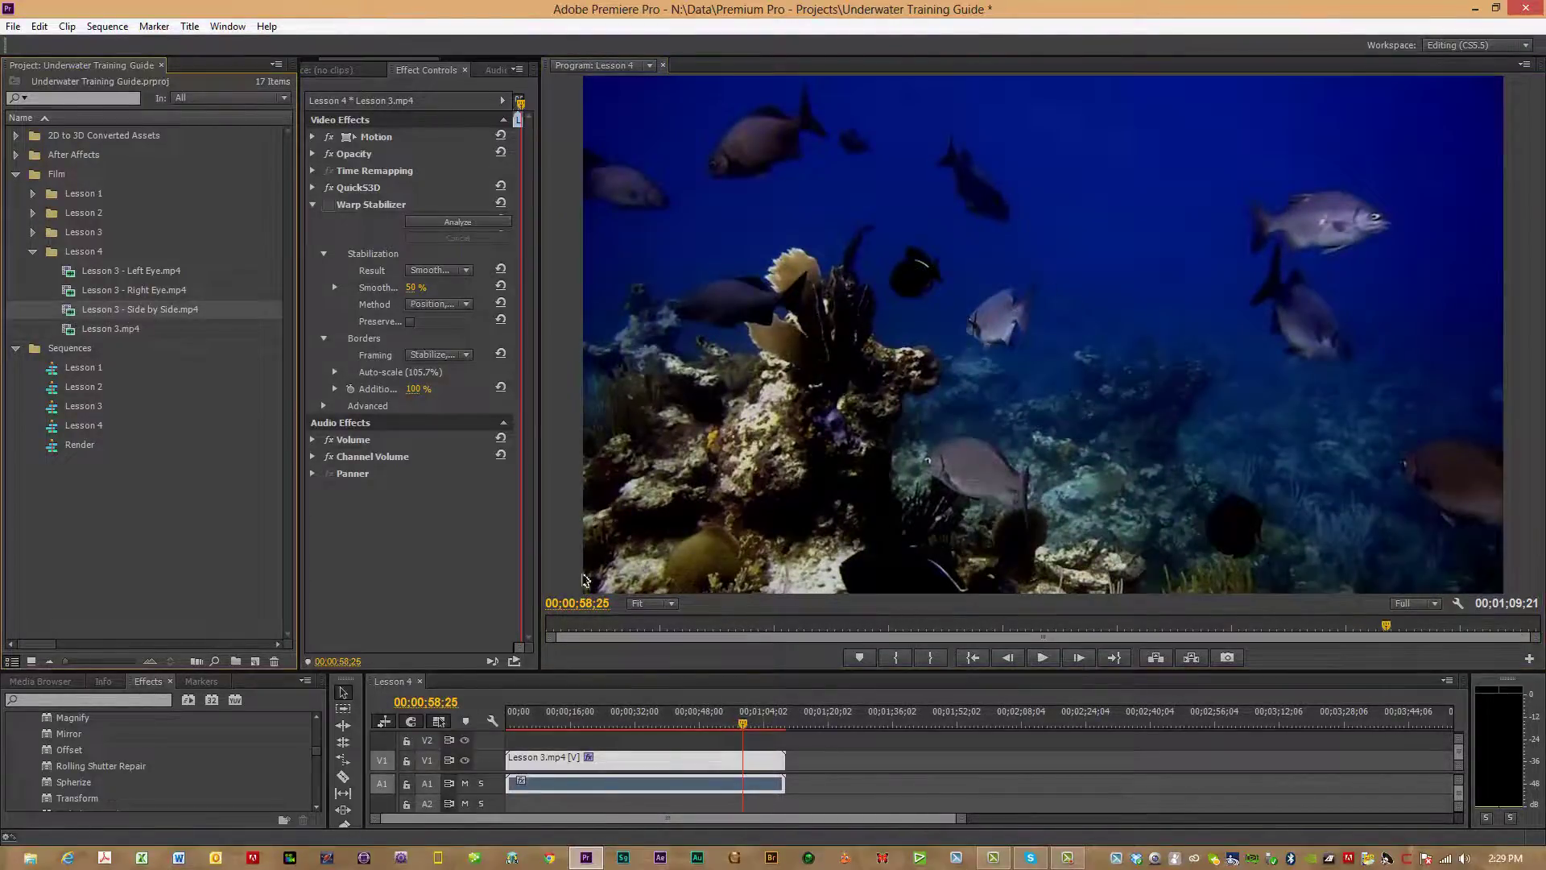
left_click_drag(809, 711, 811, 769)
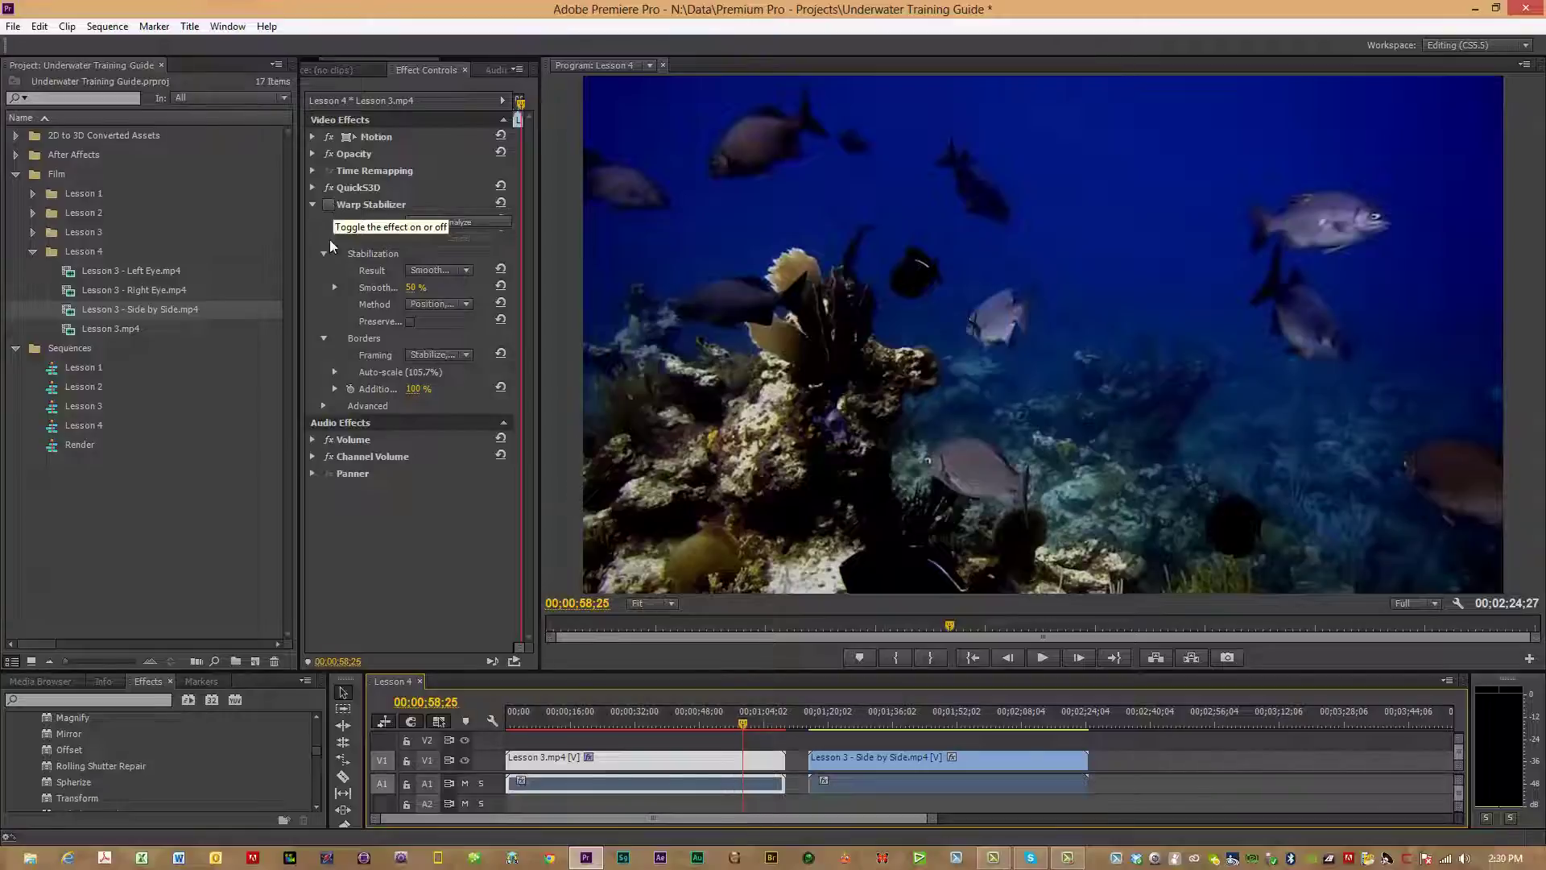
left_click(317, 790)
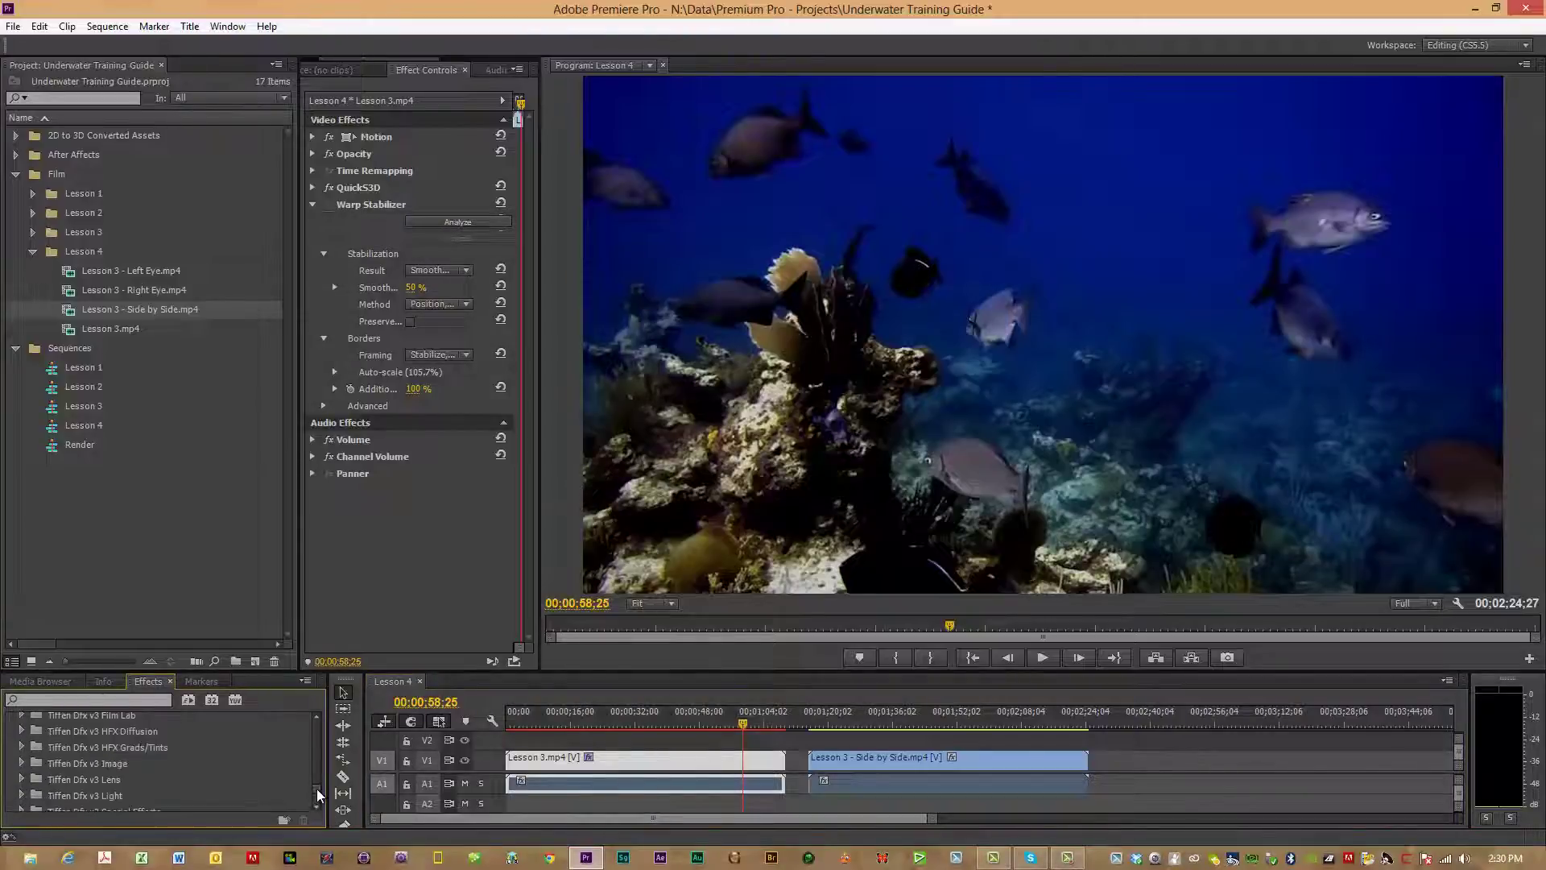
left_click(317, 789)
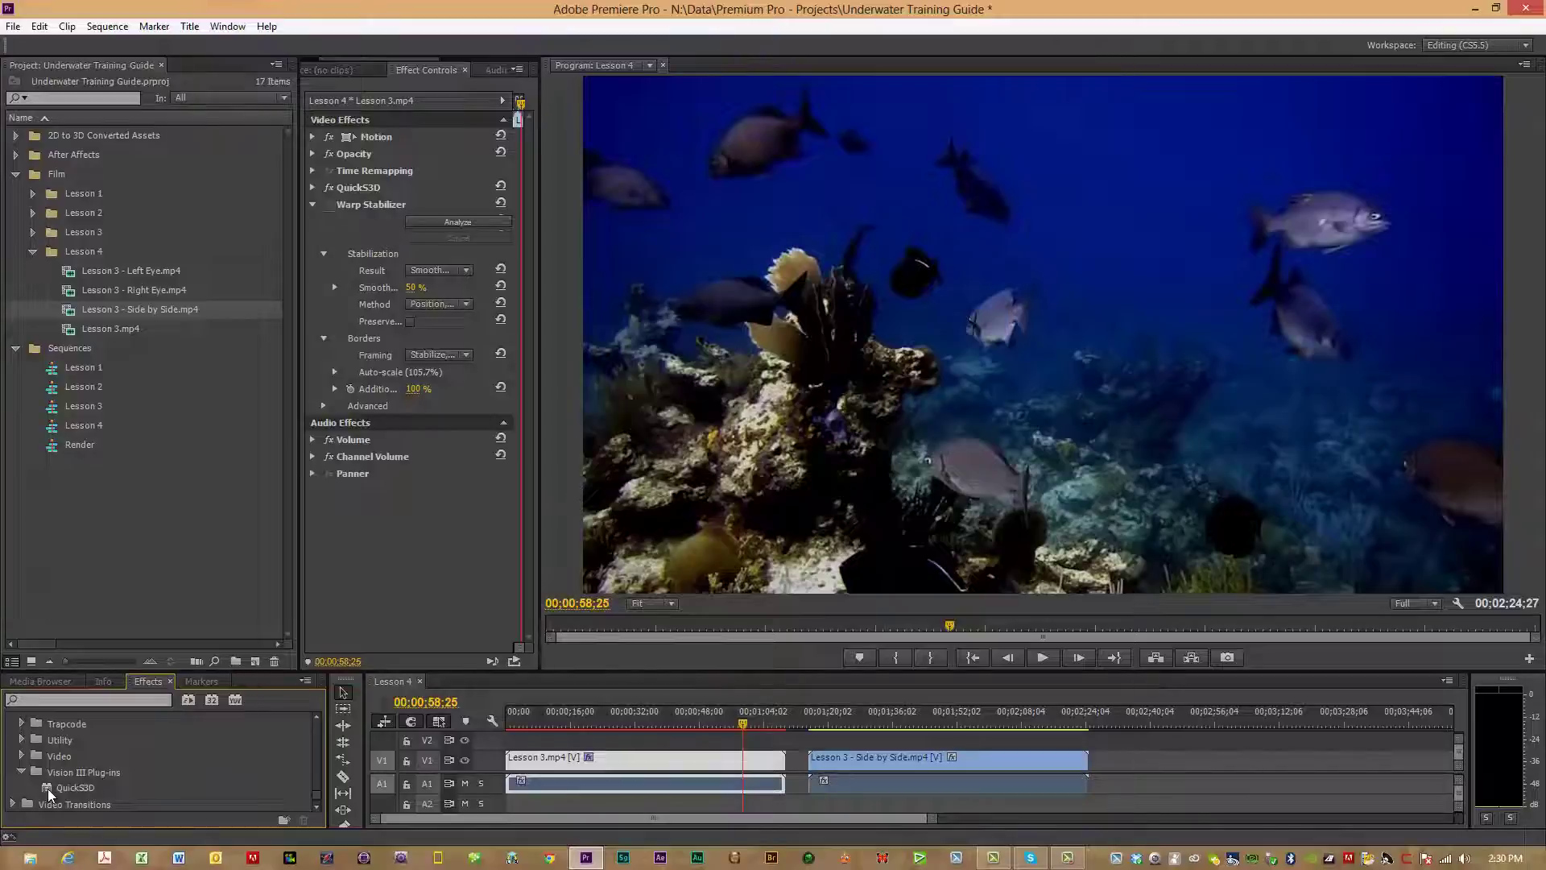
left_click_drag(47, 789, 849, 762)
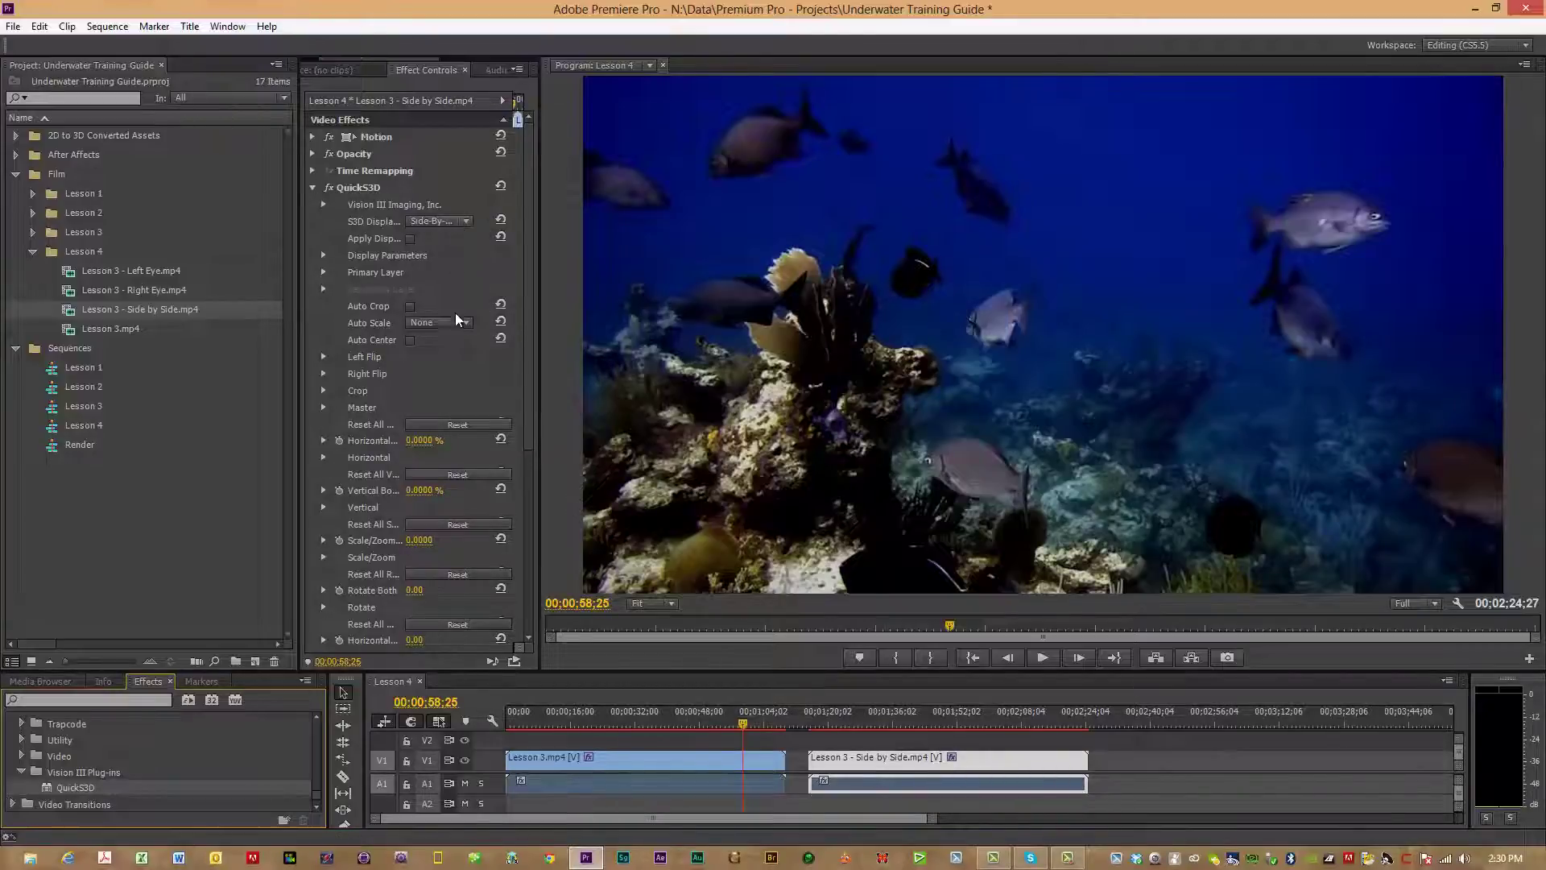
Set the QuickS3D display of Lesson 3 - Side by Side.mp4 to Left and play the clip from 00;01;16;18 to about 00;01;59;03.
left_click(464, 220)
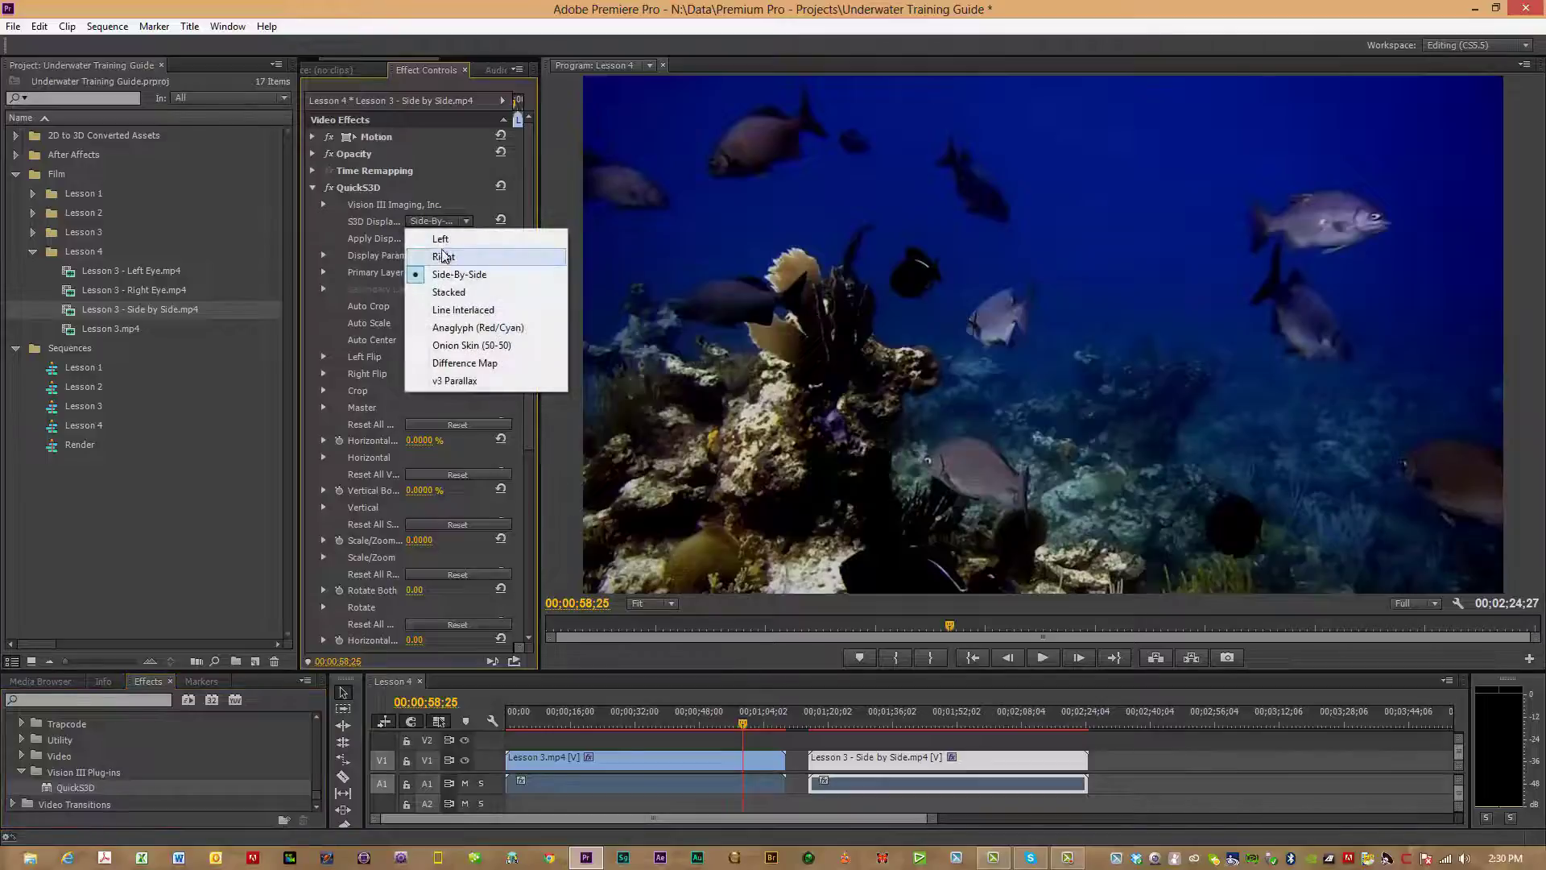
left_click(441, 239)
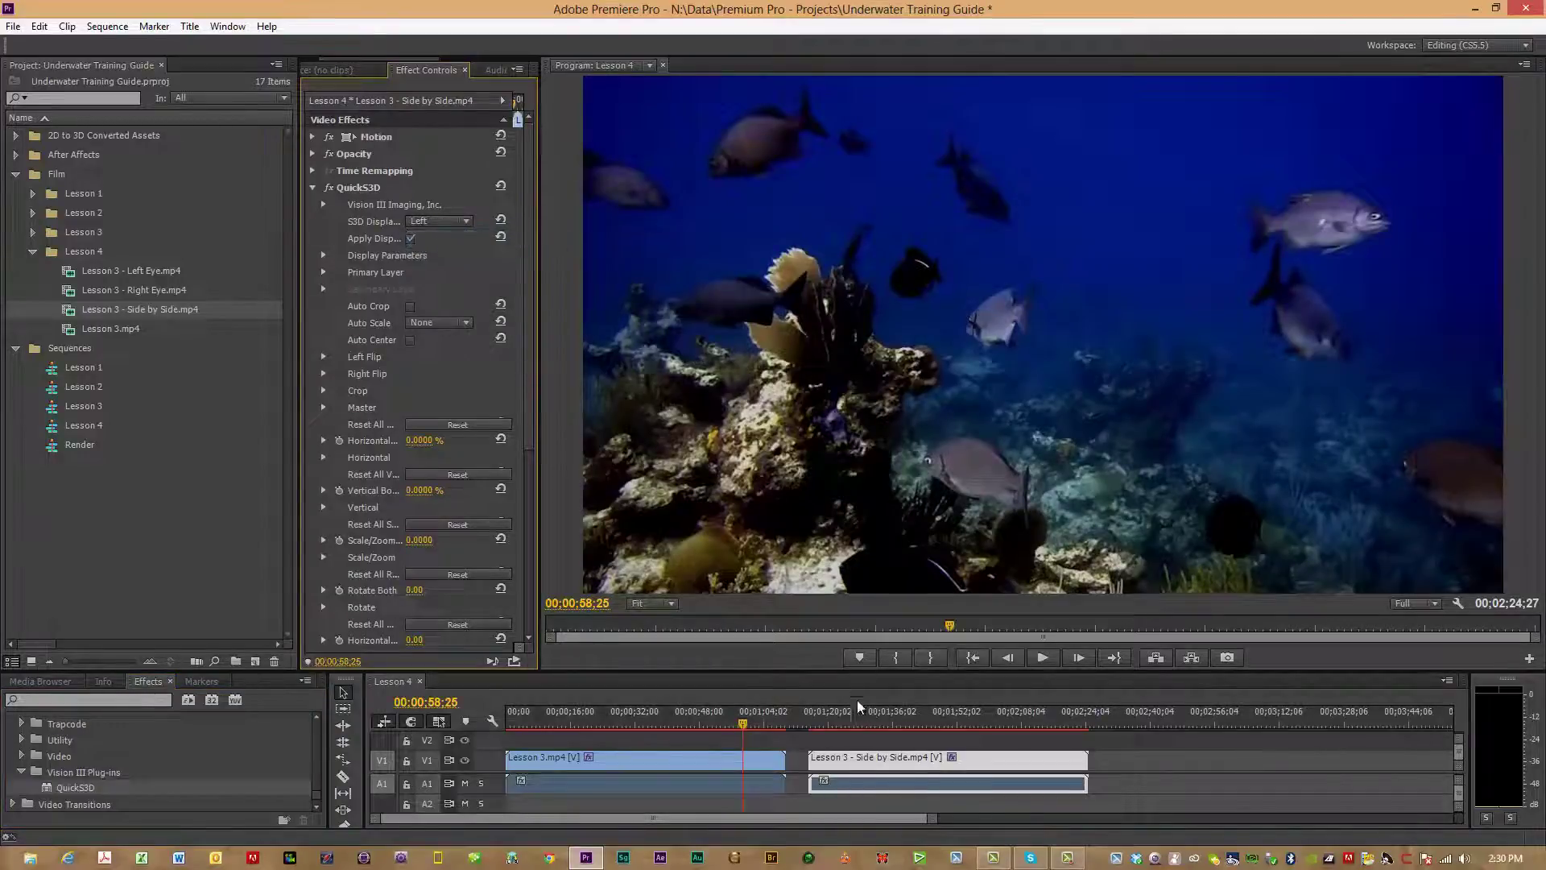
left_click(881, 717)
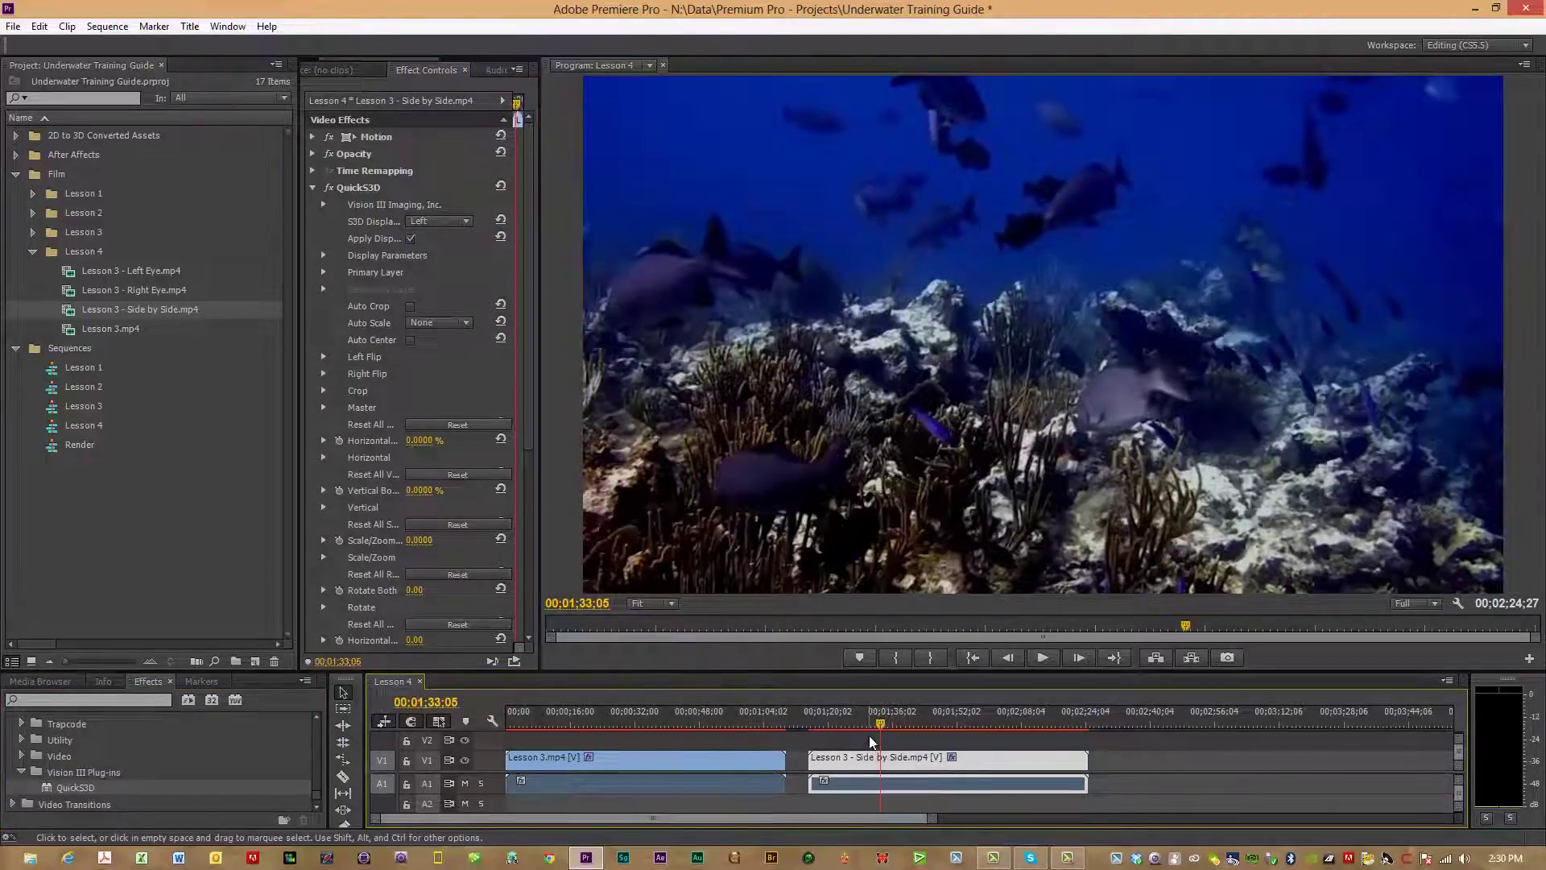
left_click_drag(871, 731, 814, 729)
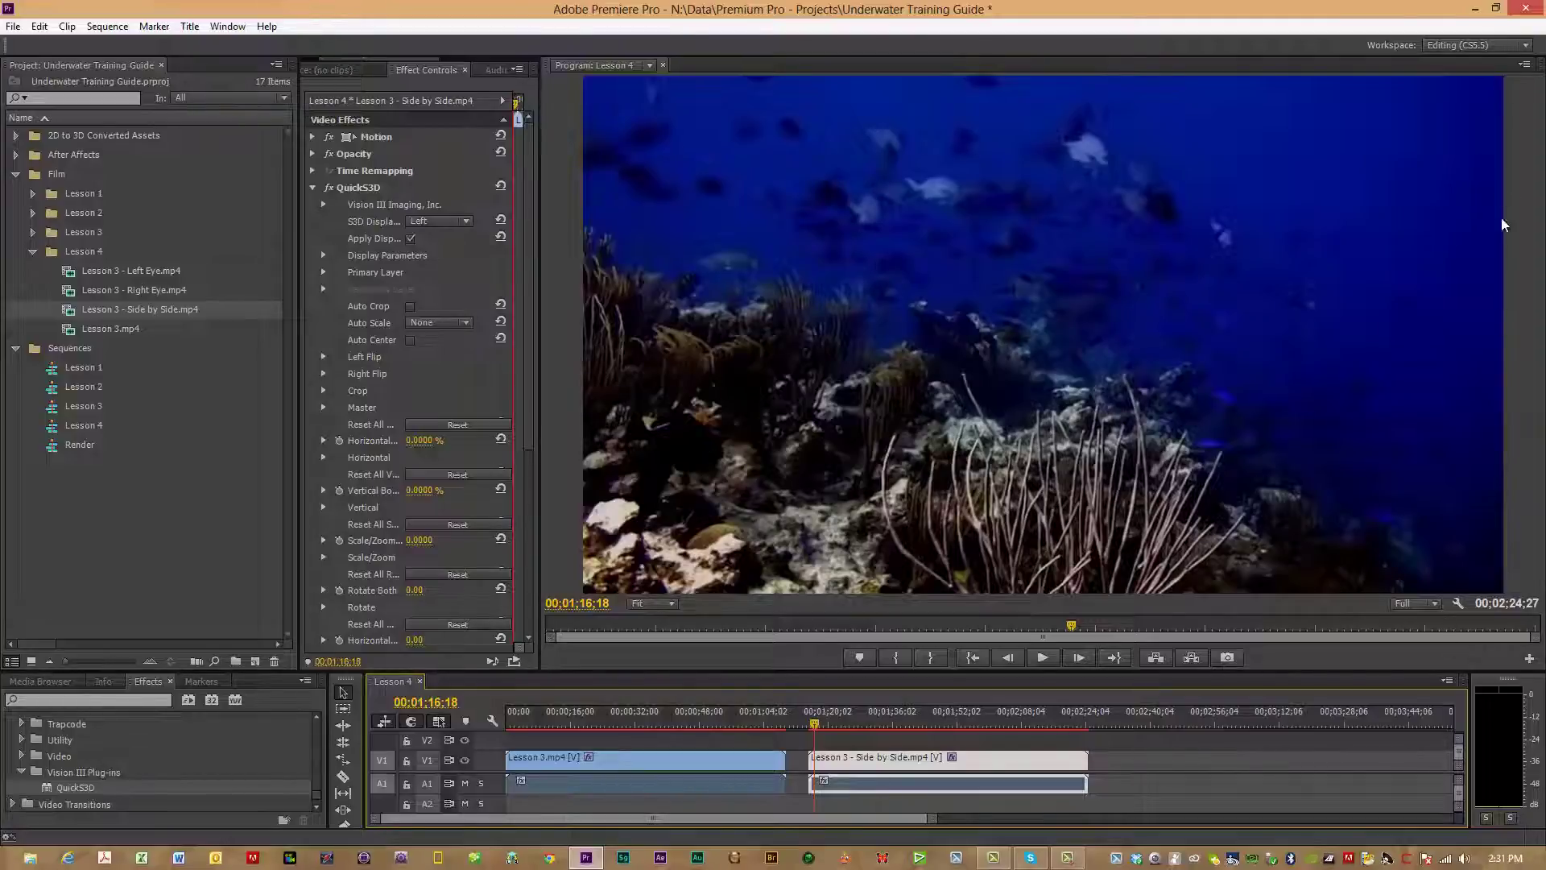
left_click(1041, 657)
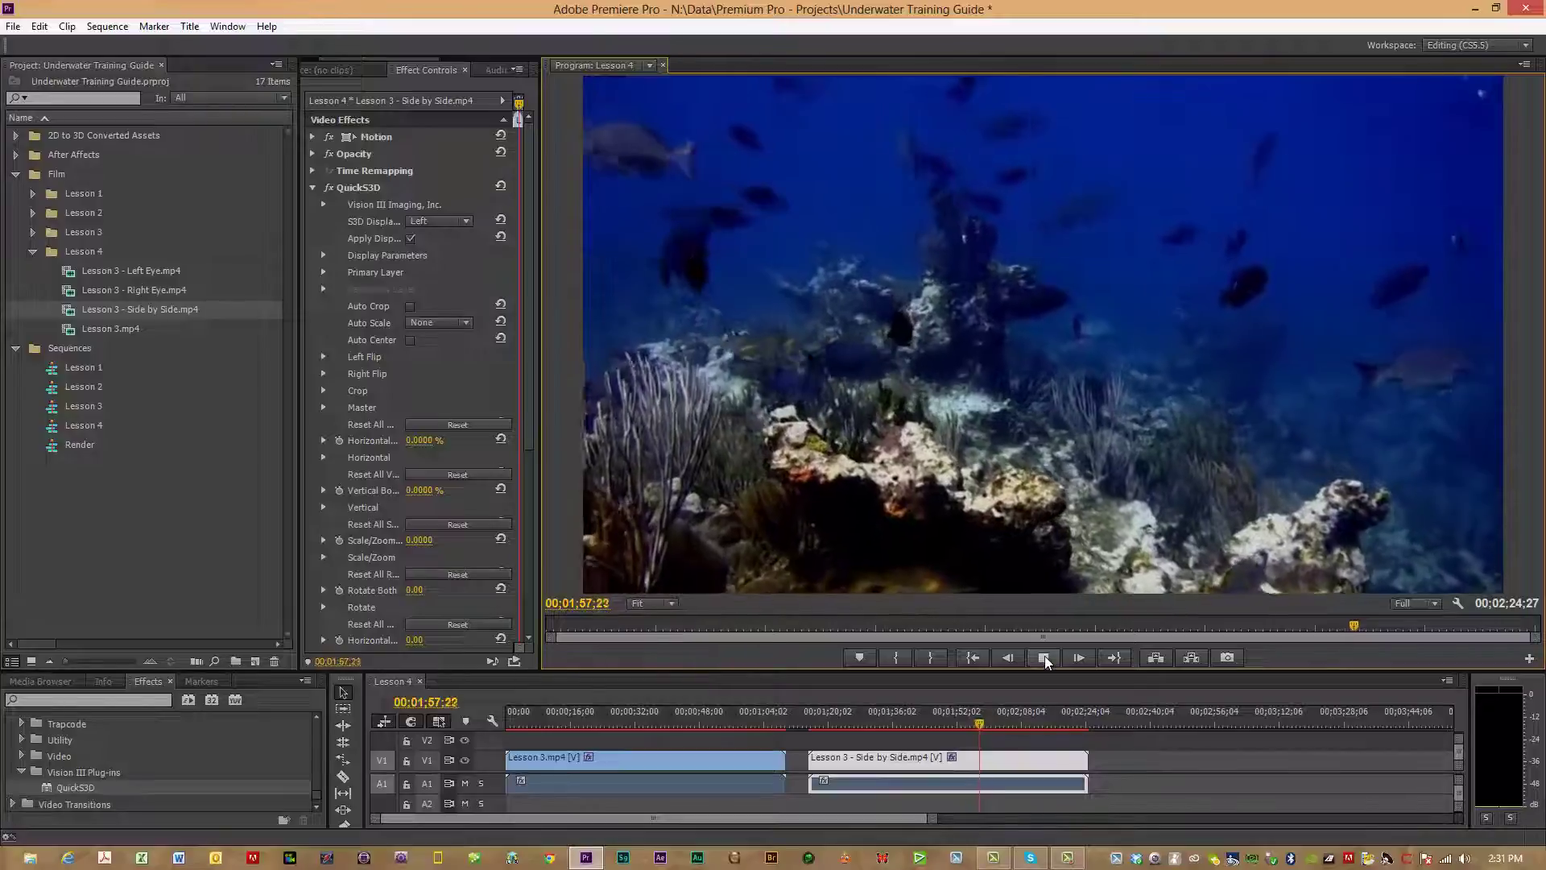
left_click(1045, 656)
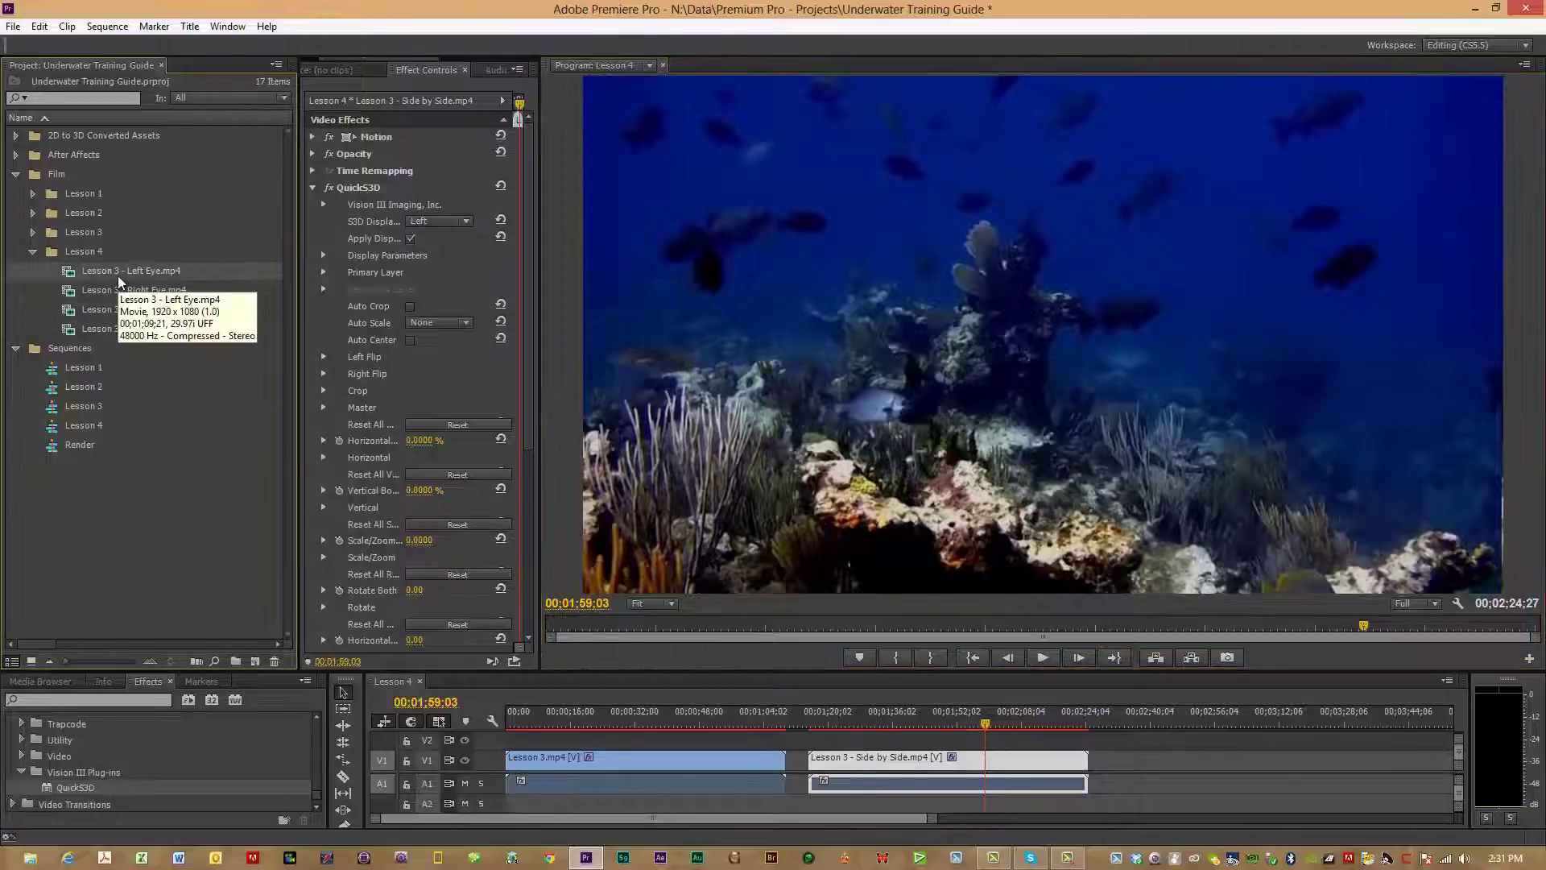
Place Lesson 3 - Left Eye.mp4 on V2 and A2 shortly after the side-by-side clip, with Lesson 3 - Right Eye.mp4 directly beneath on V1 and A1.
left_click(582, 717)
left_click(593, 760)
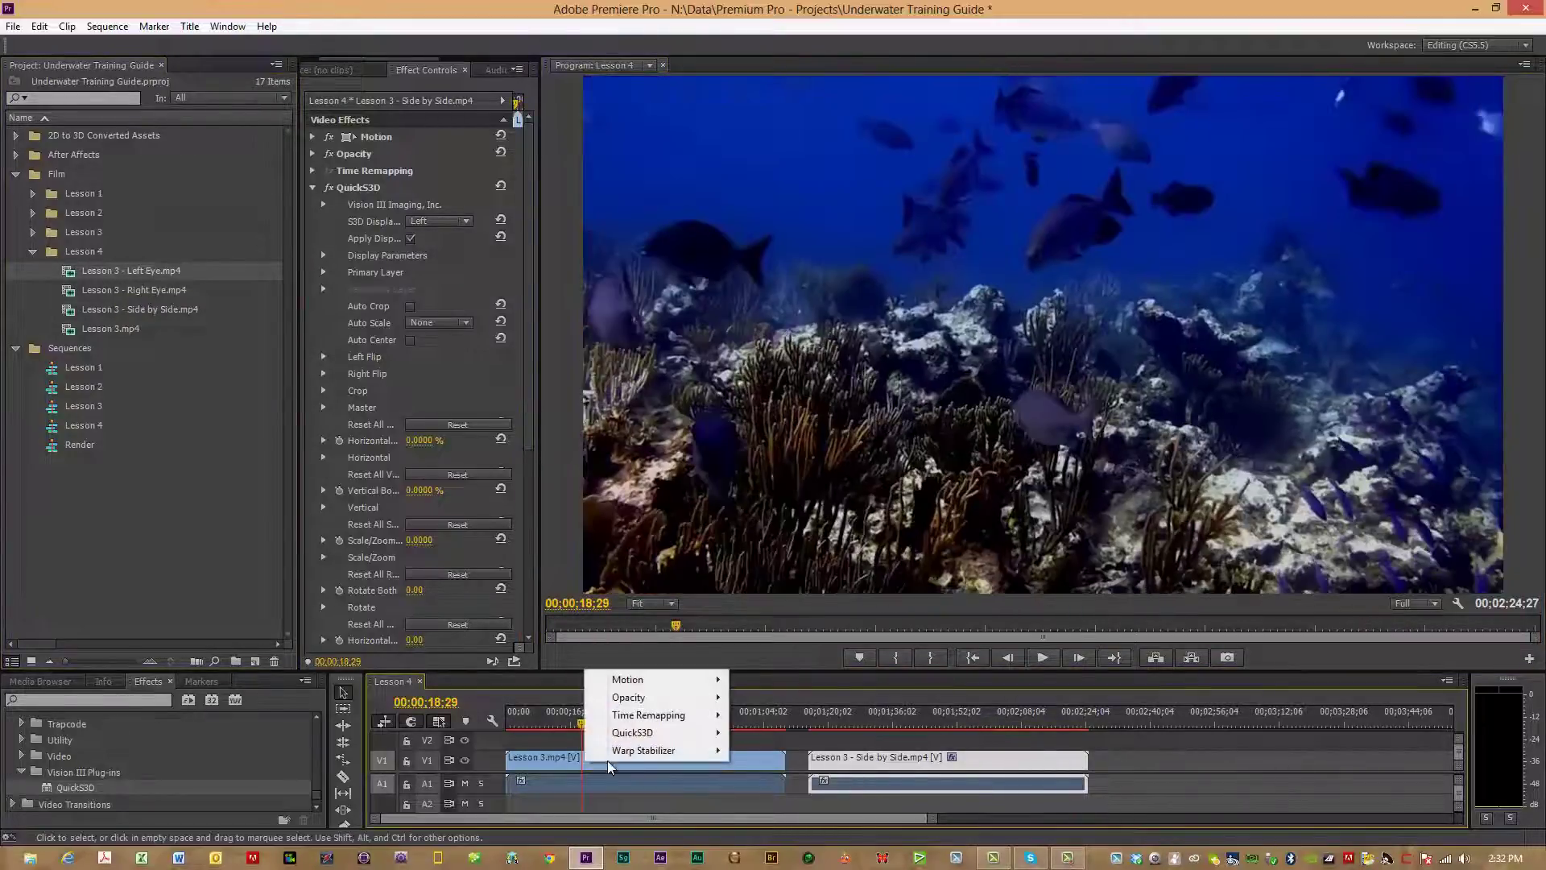
left_click(1116, 717)
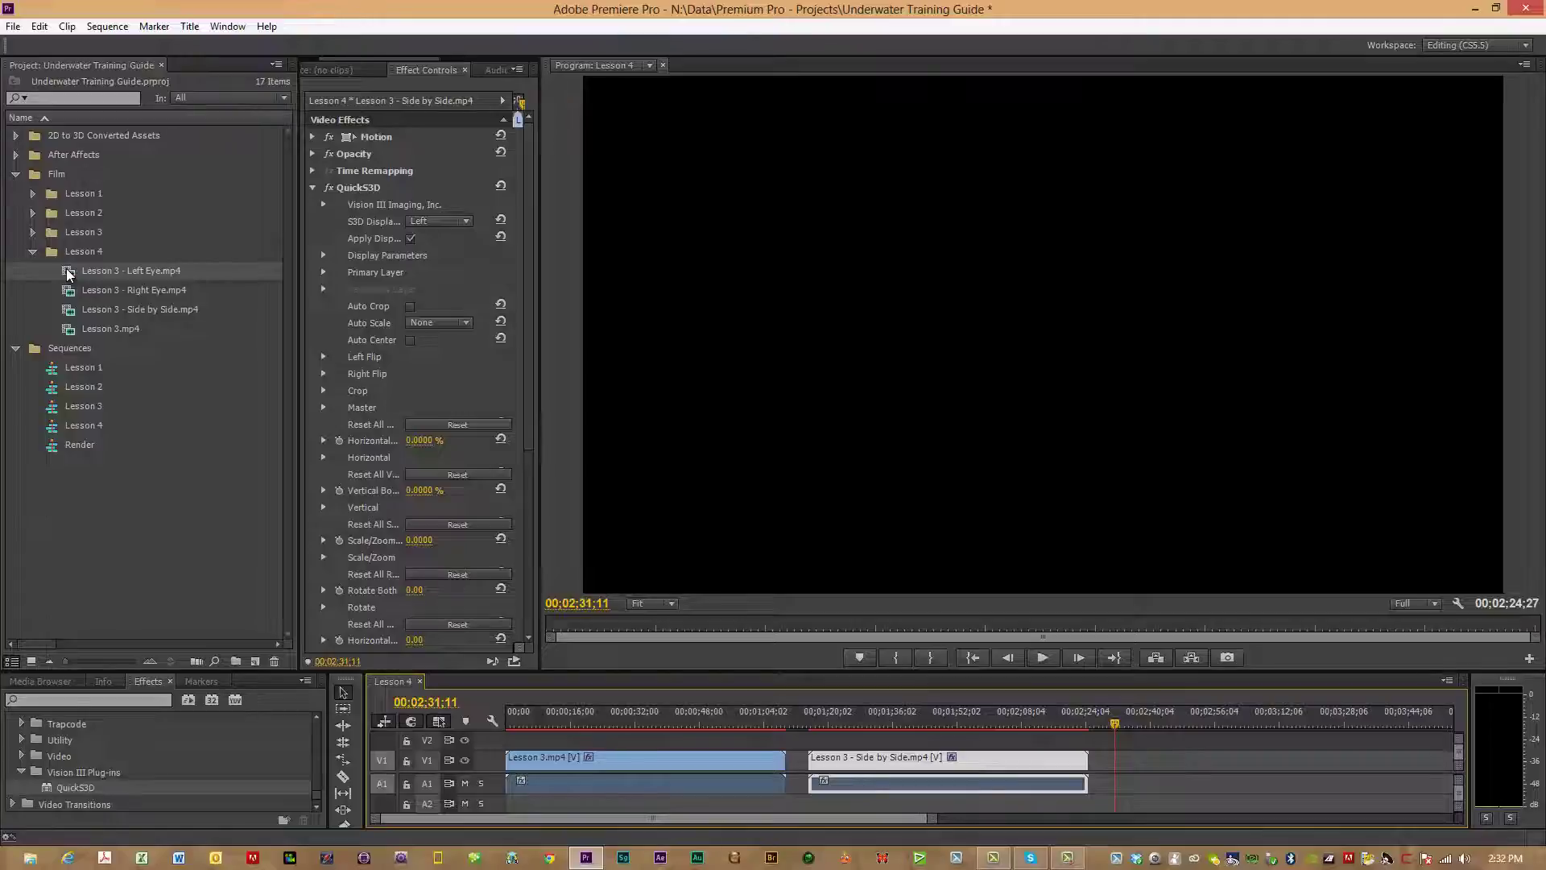
mouse_move(68, 274)
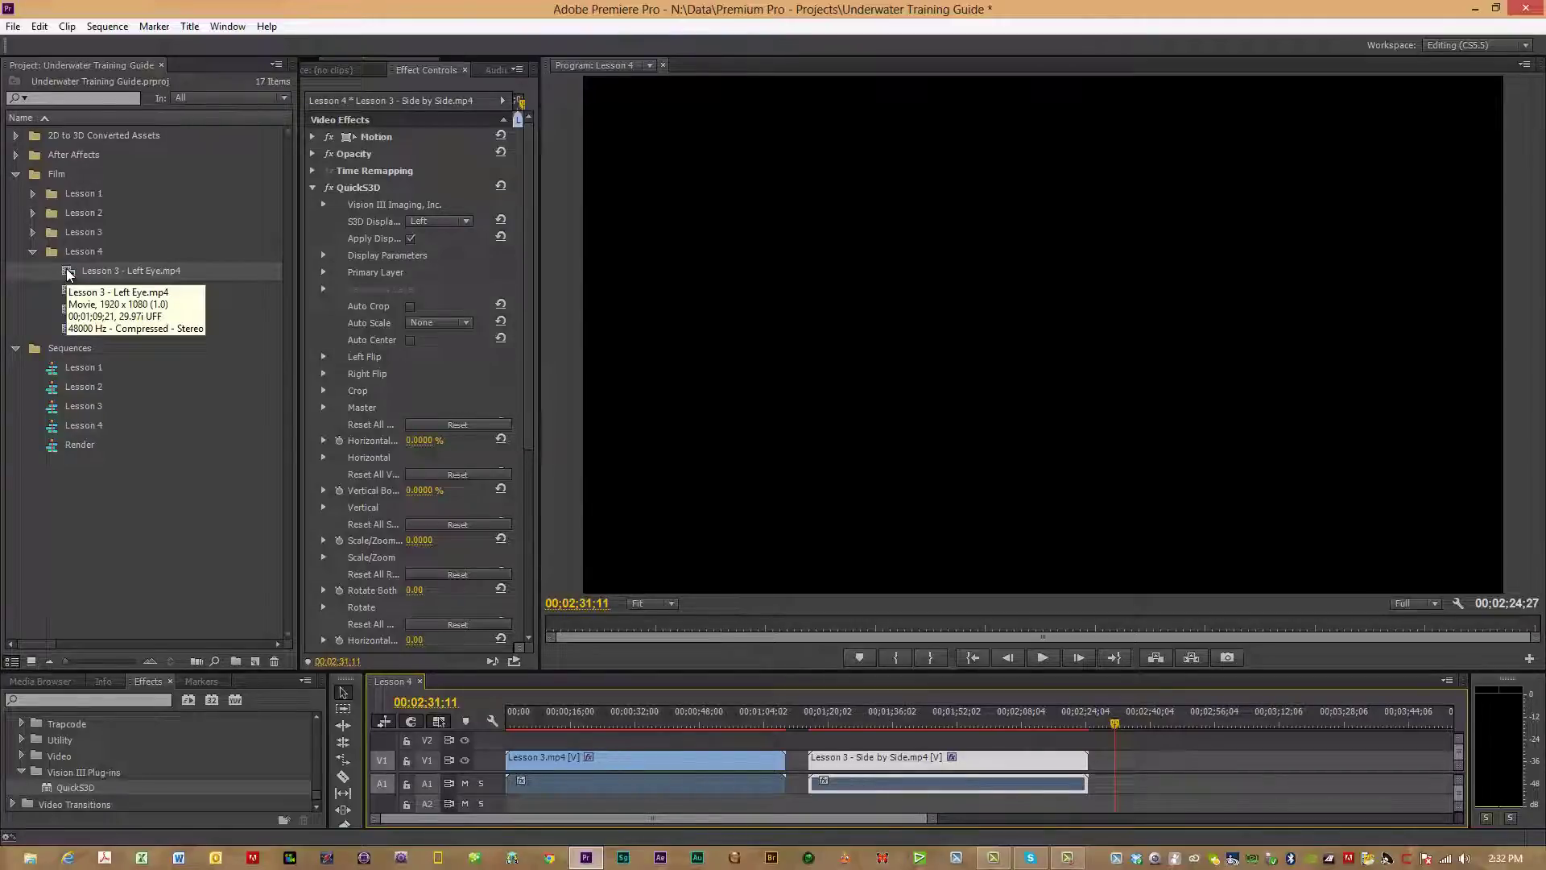
left_click(89, 274)
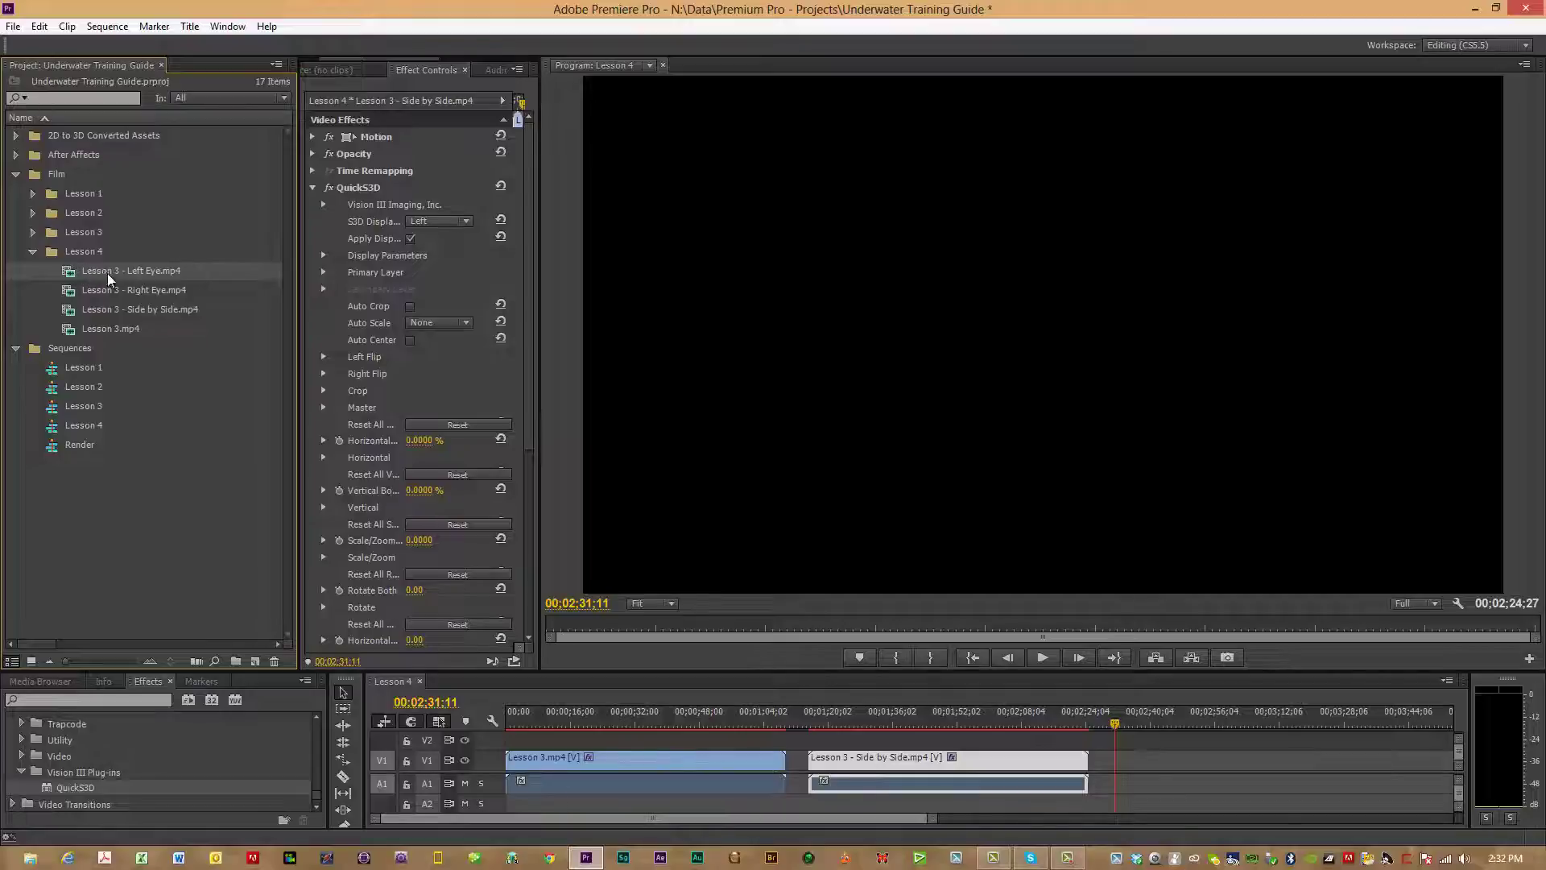
mouse_move(125, 275)
left_click_drag(71, 278, 1107, 739)
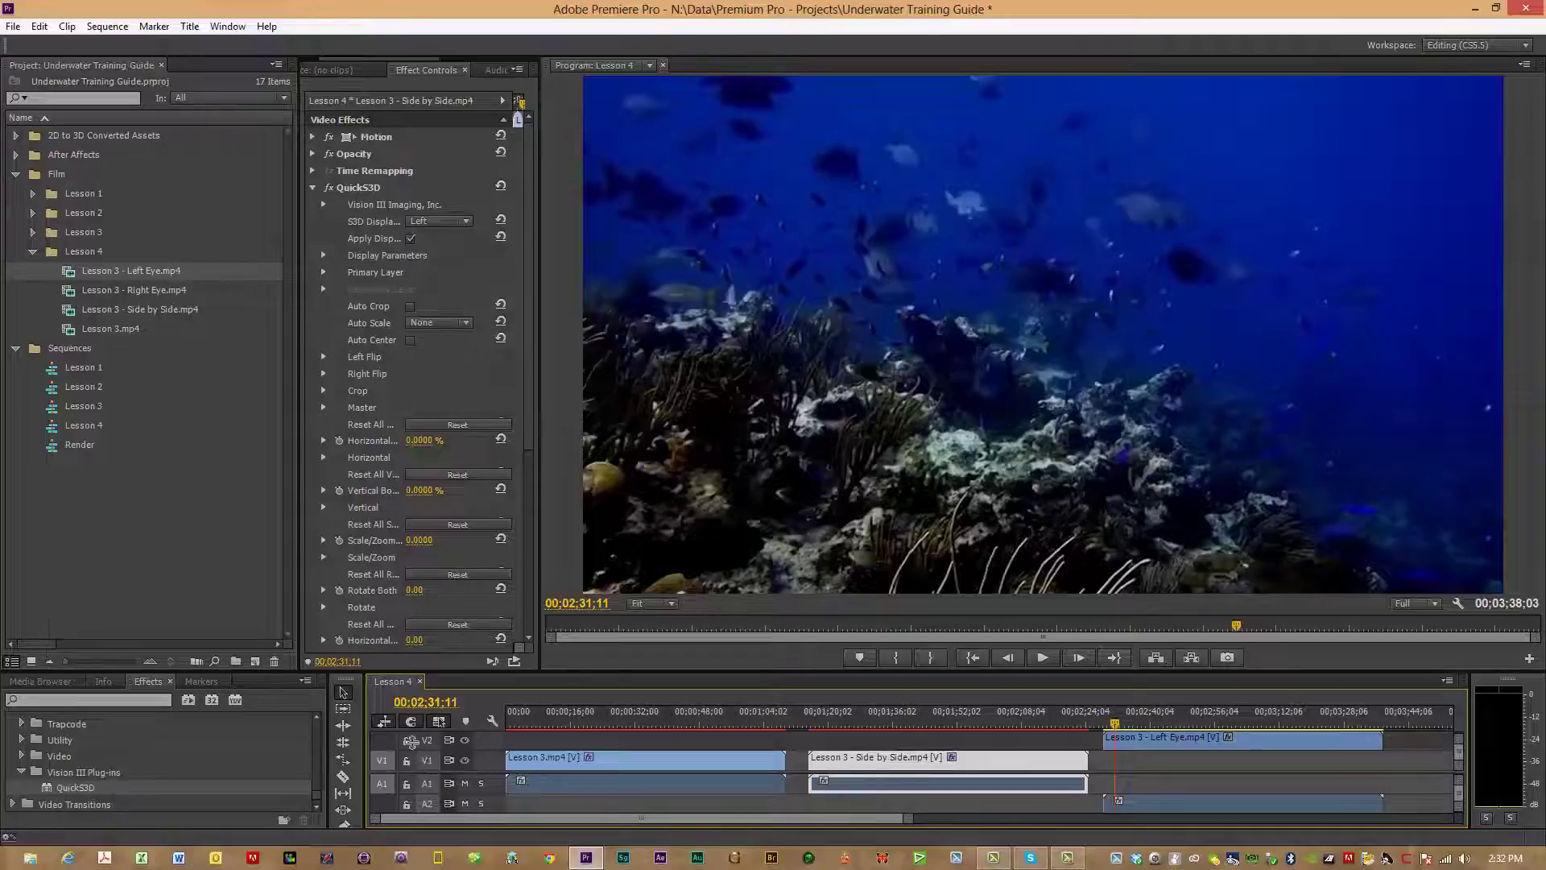
left_click_drag(129, 289, 1116, 781)
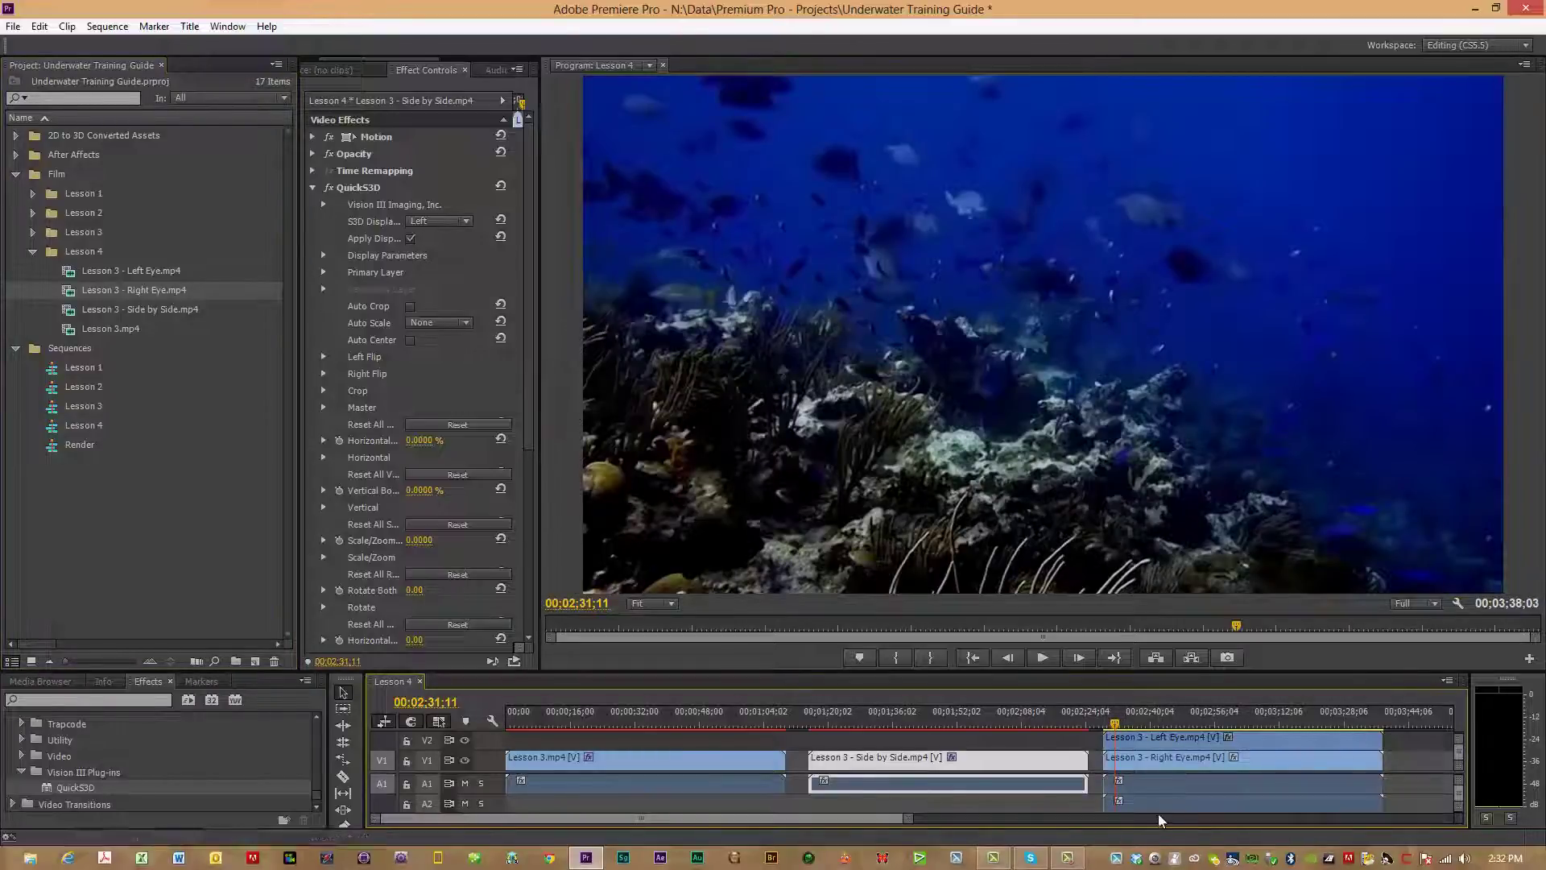
Apply the QuickS3D effect to the Lesson 3 - Left Eye.mp4 clip on V2.
left_click(1160, 785)
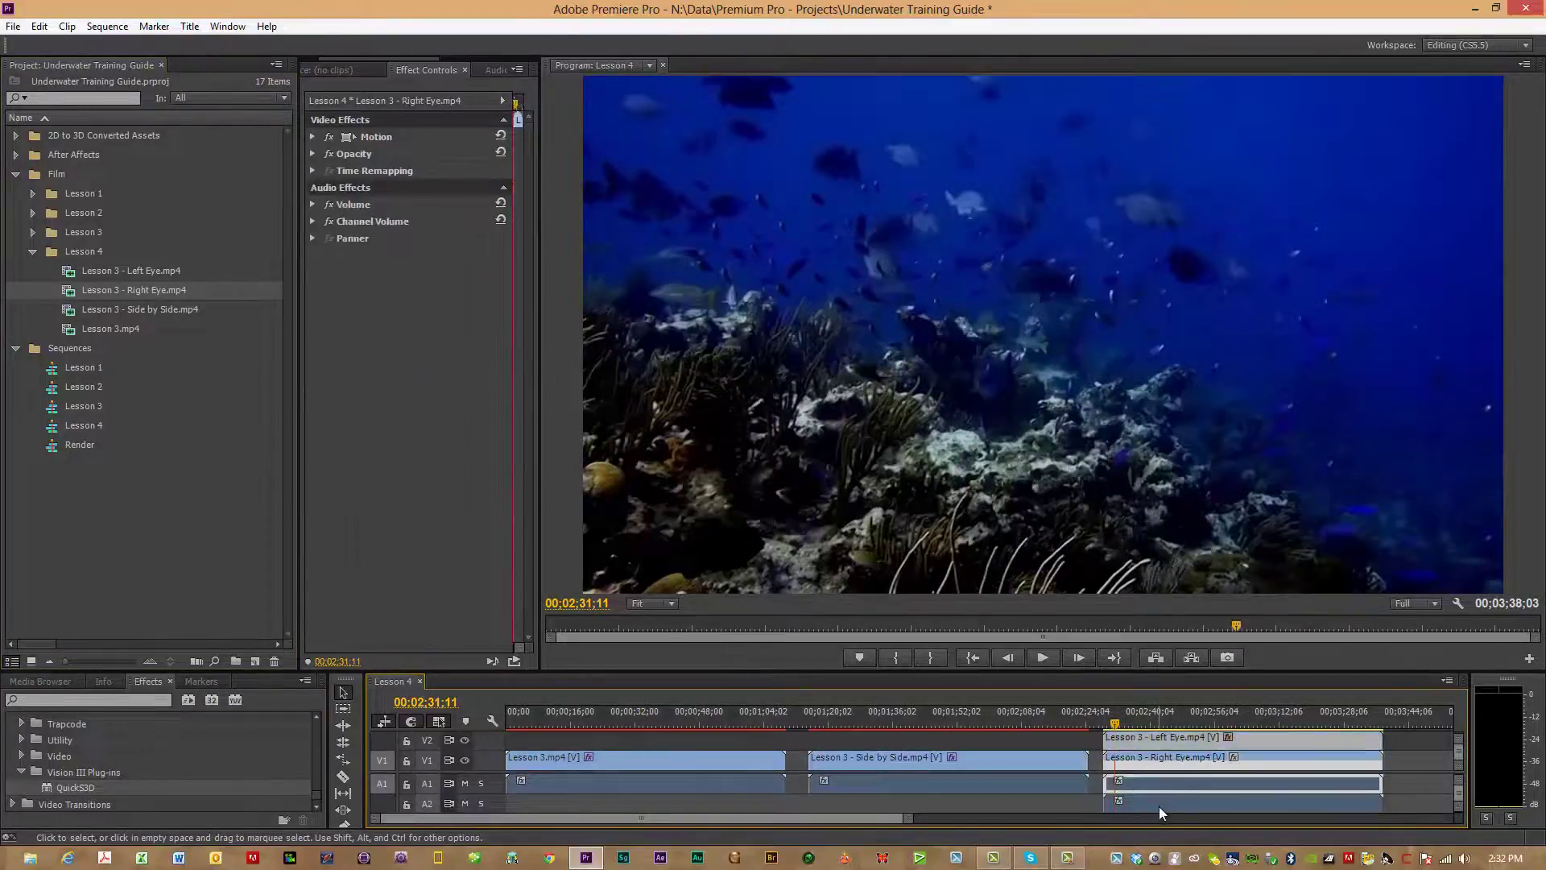
left_click(1160, 806)
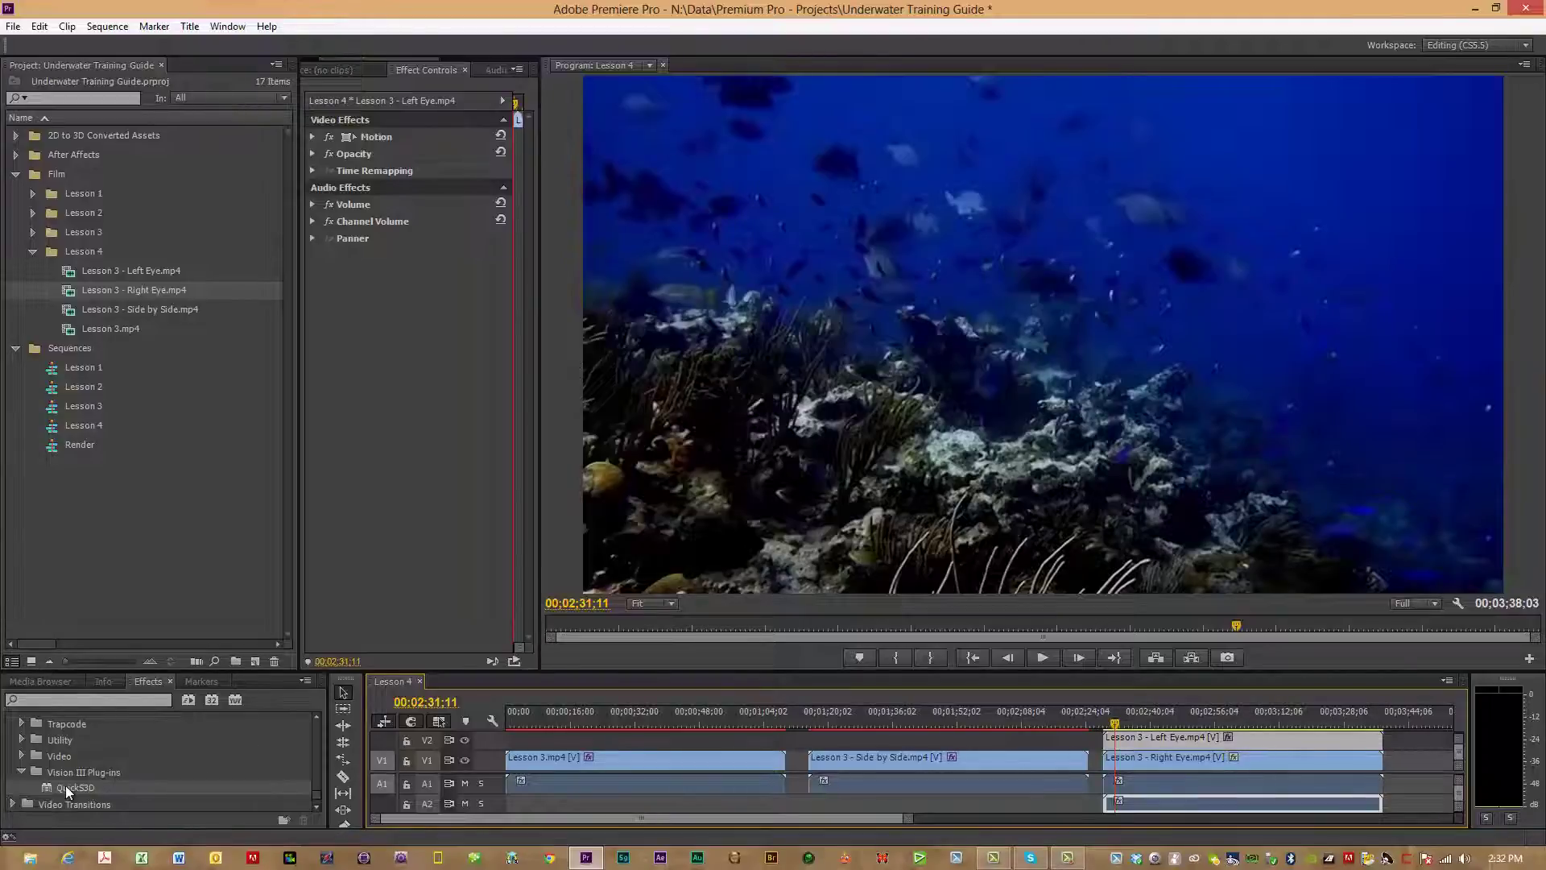
left_click_drag(65, 785, 1168, 741)
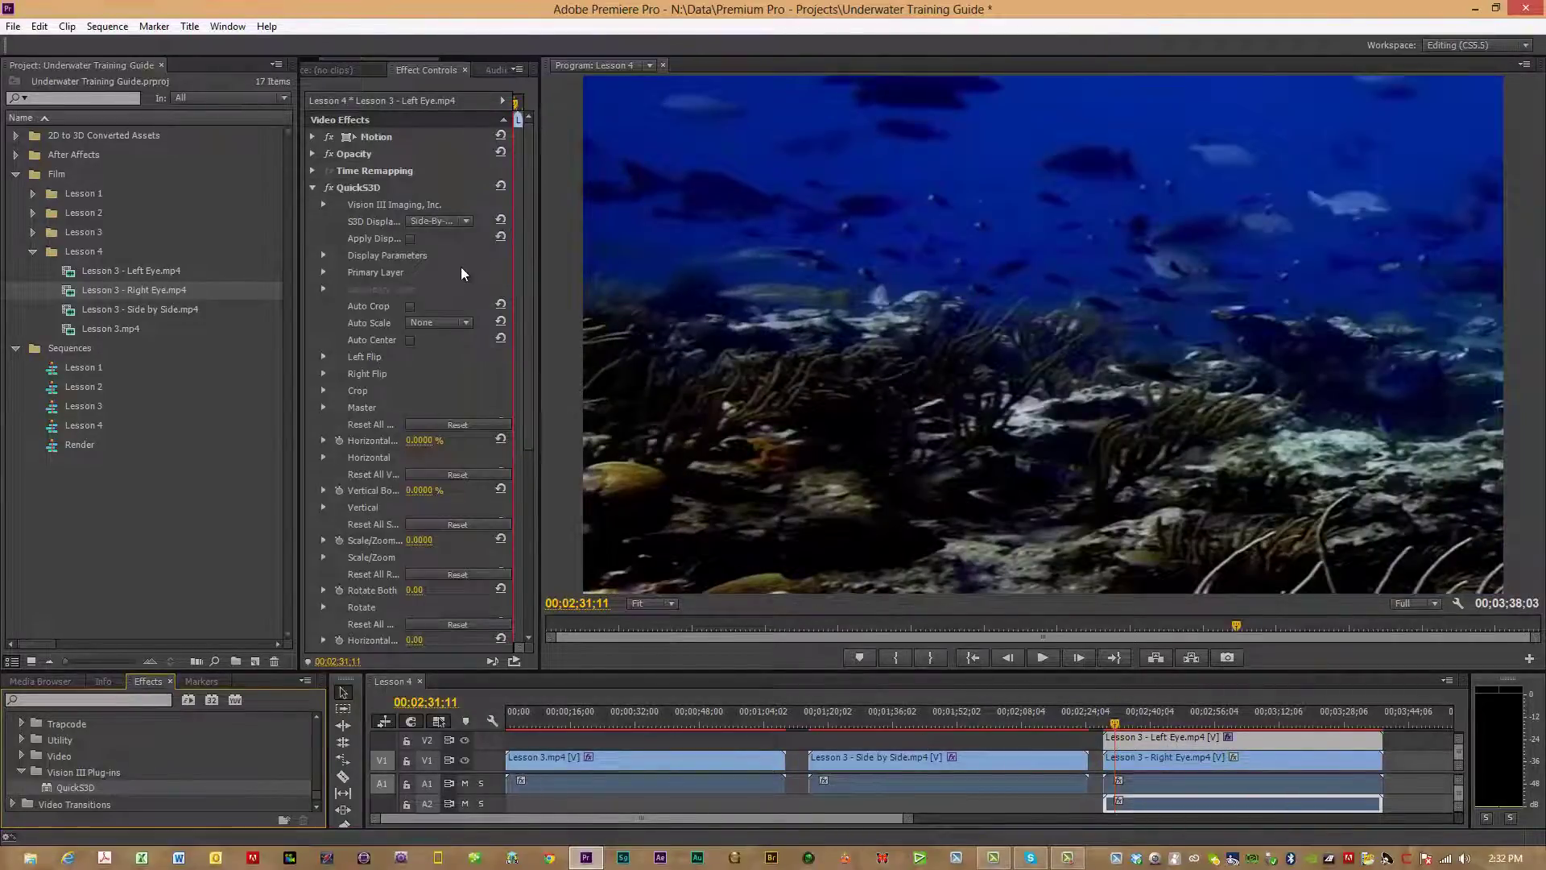
In the Left Eye clip's QuickS3D effect, set the Primary Layer demultiplexing to None and choose Video 1 as the Secondary Layer.
left_click(323, 272)
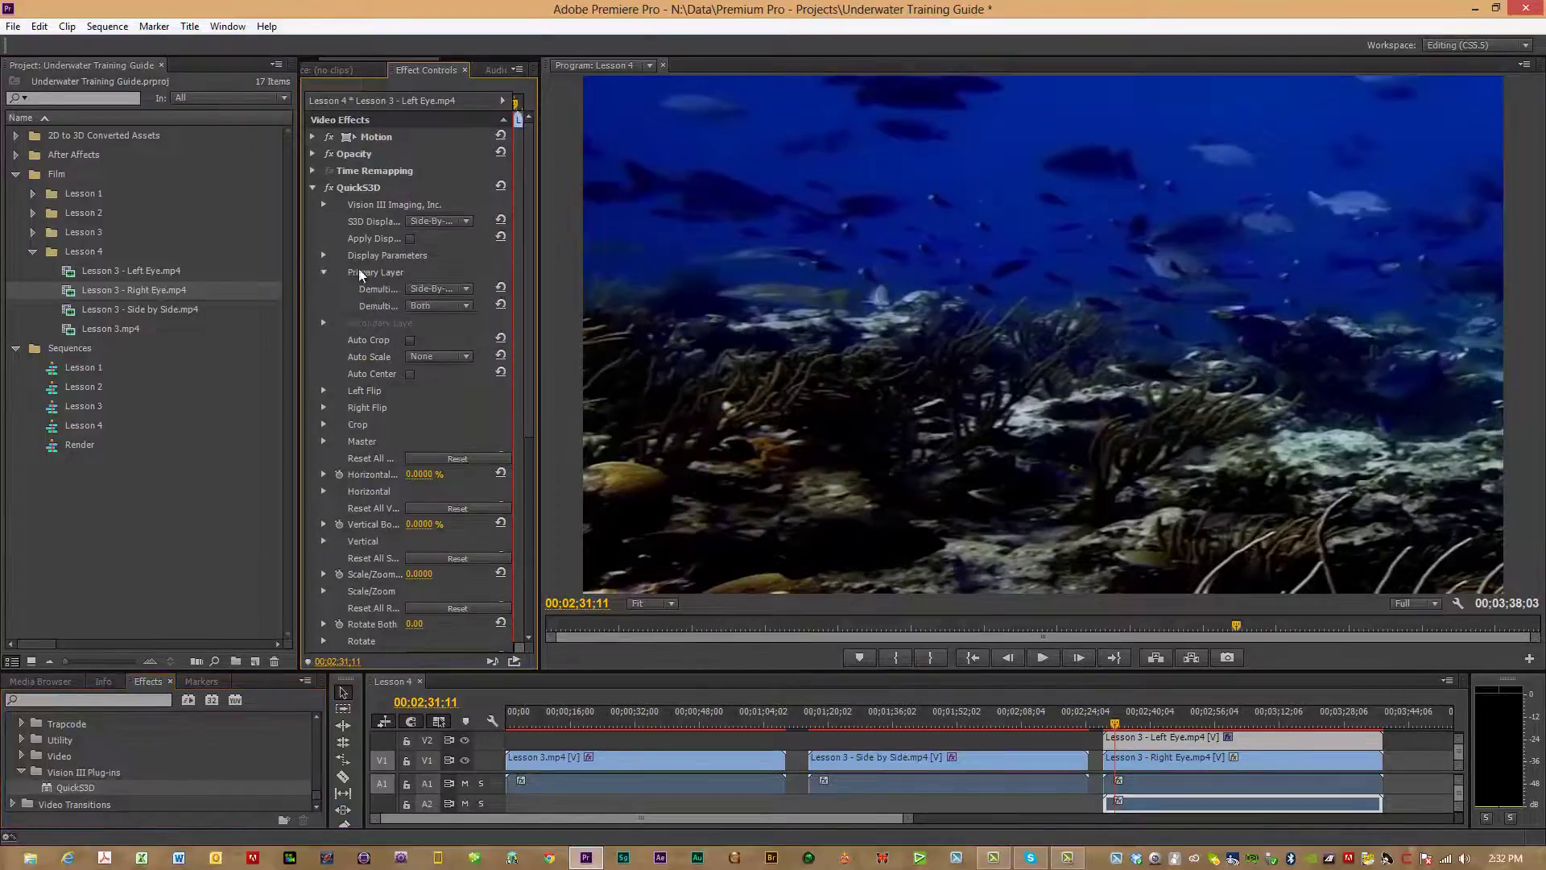
left_click(464, 305)
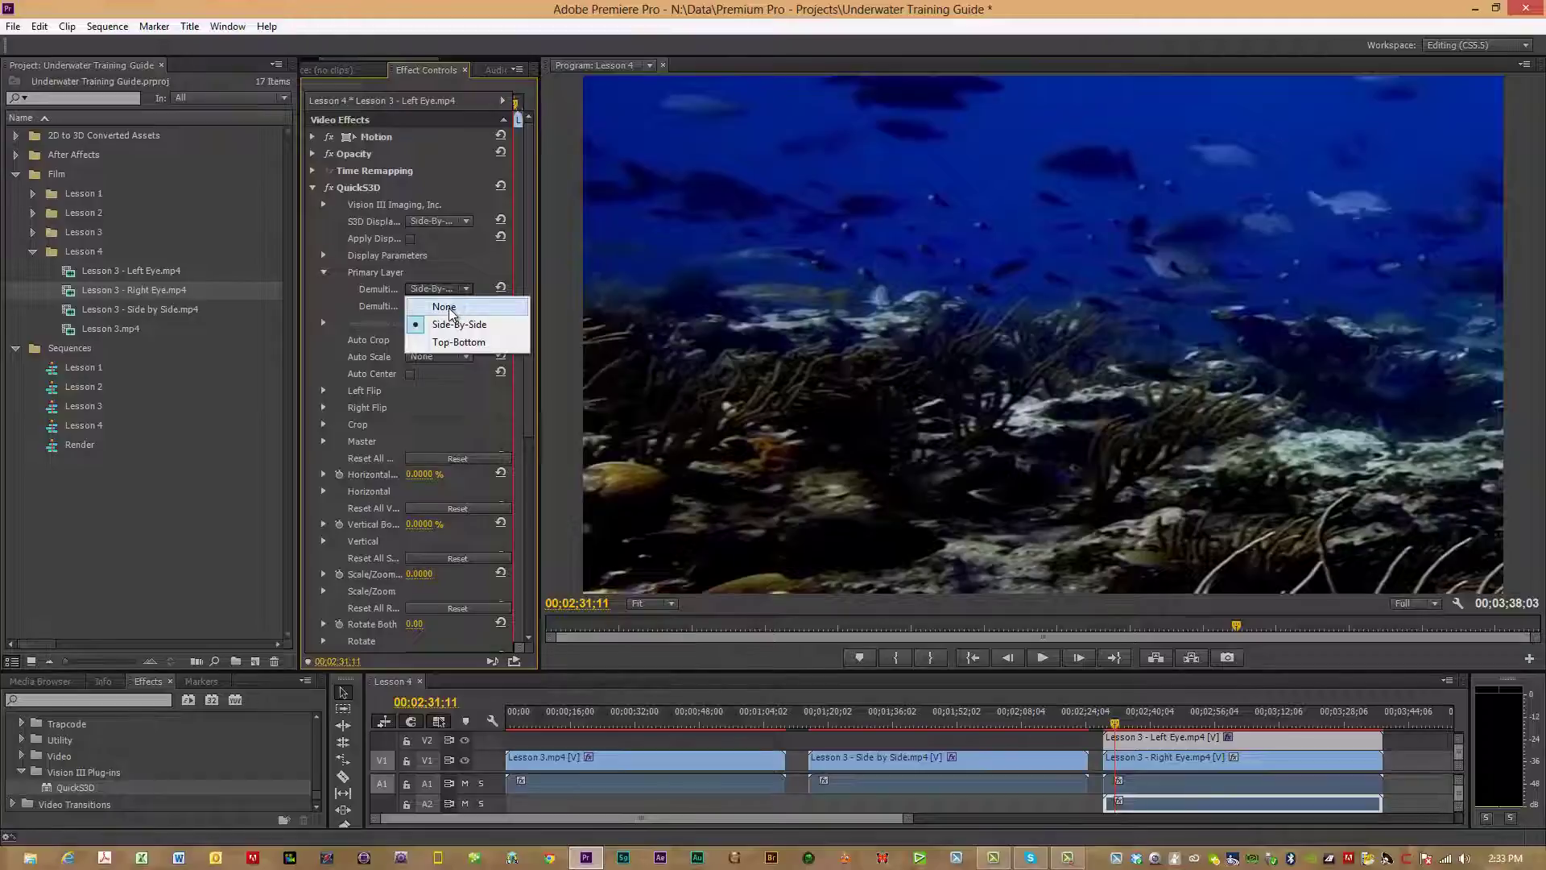
left_click(451, 312)
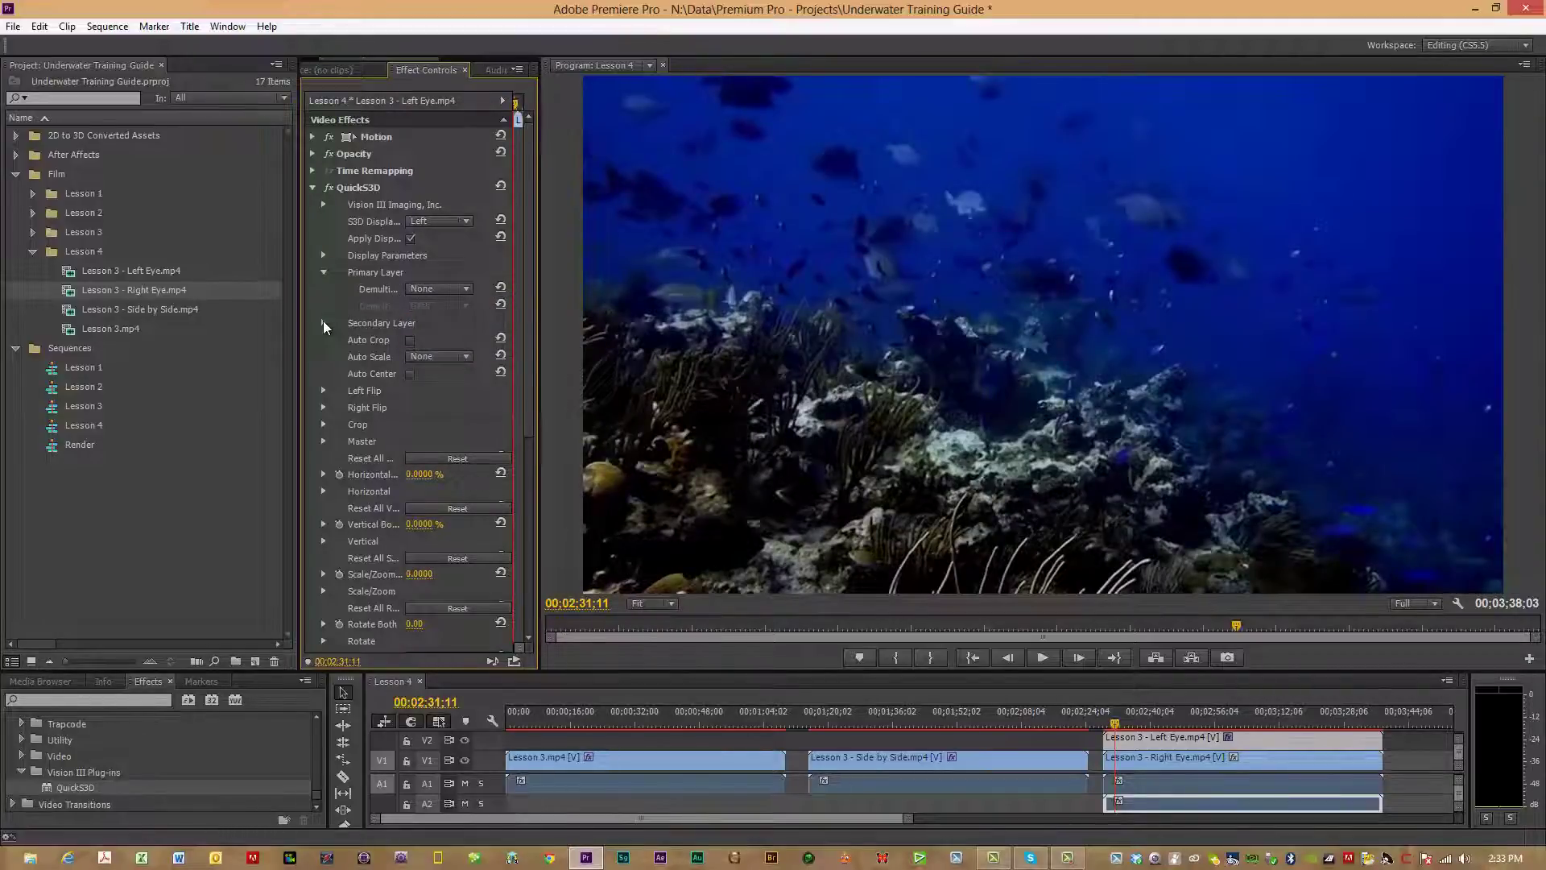
left_click(323, 323)
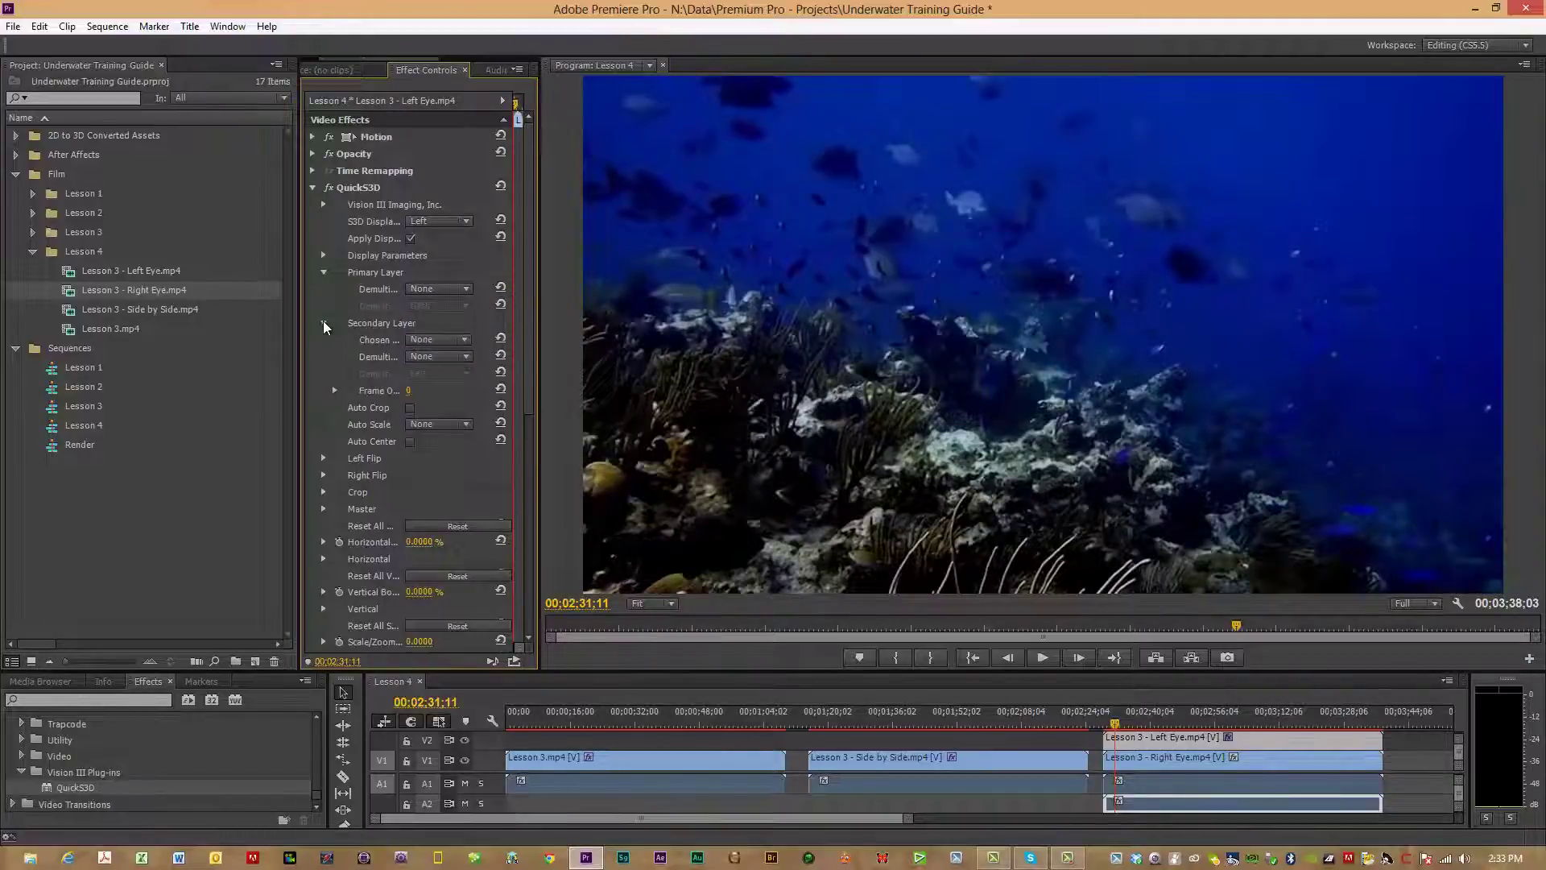
left_click(469, 339)
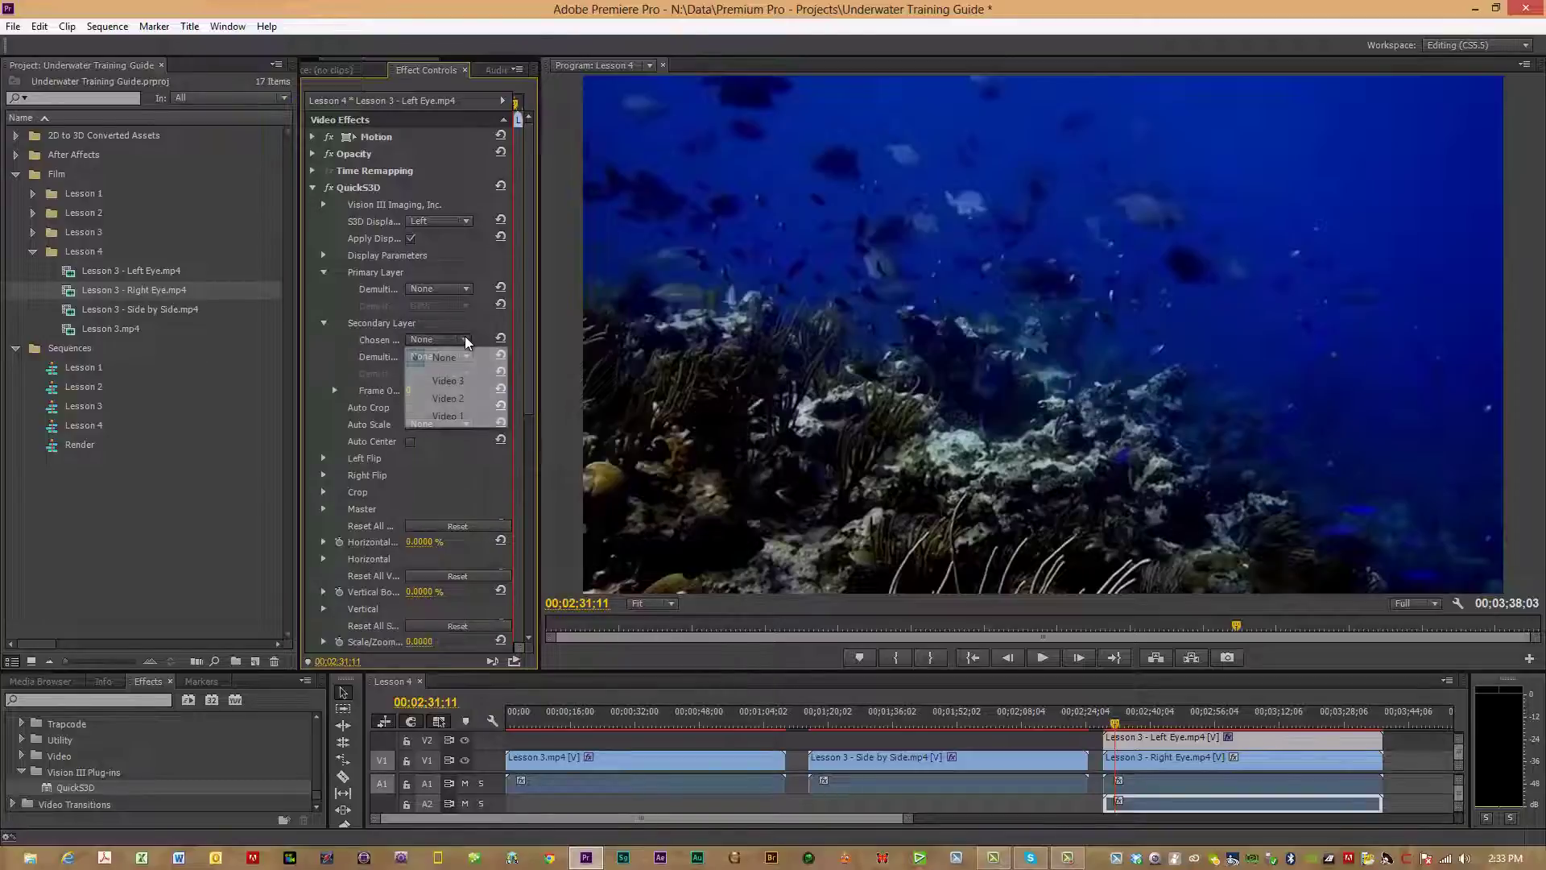
left_click(460, 415)
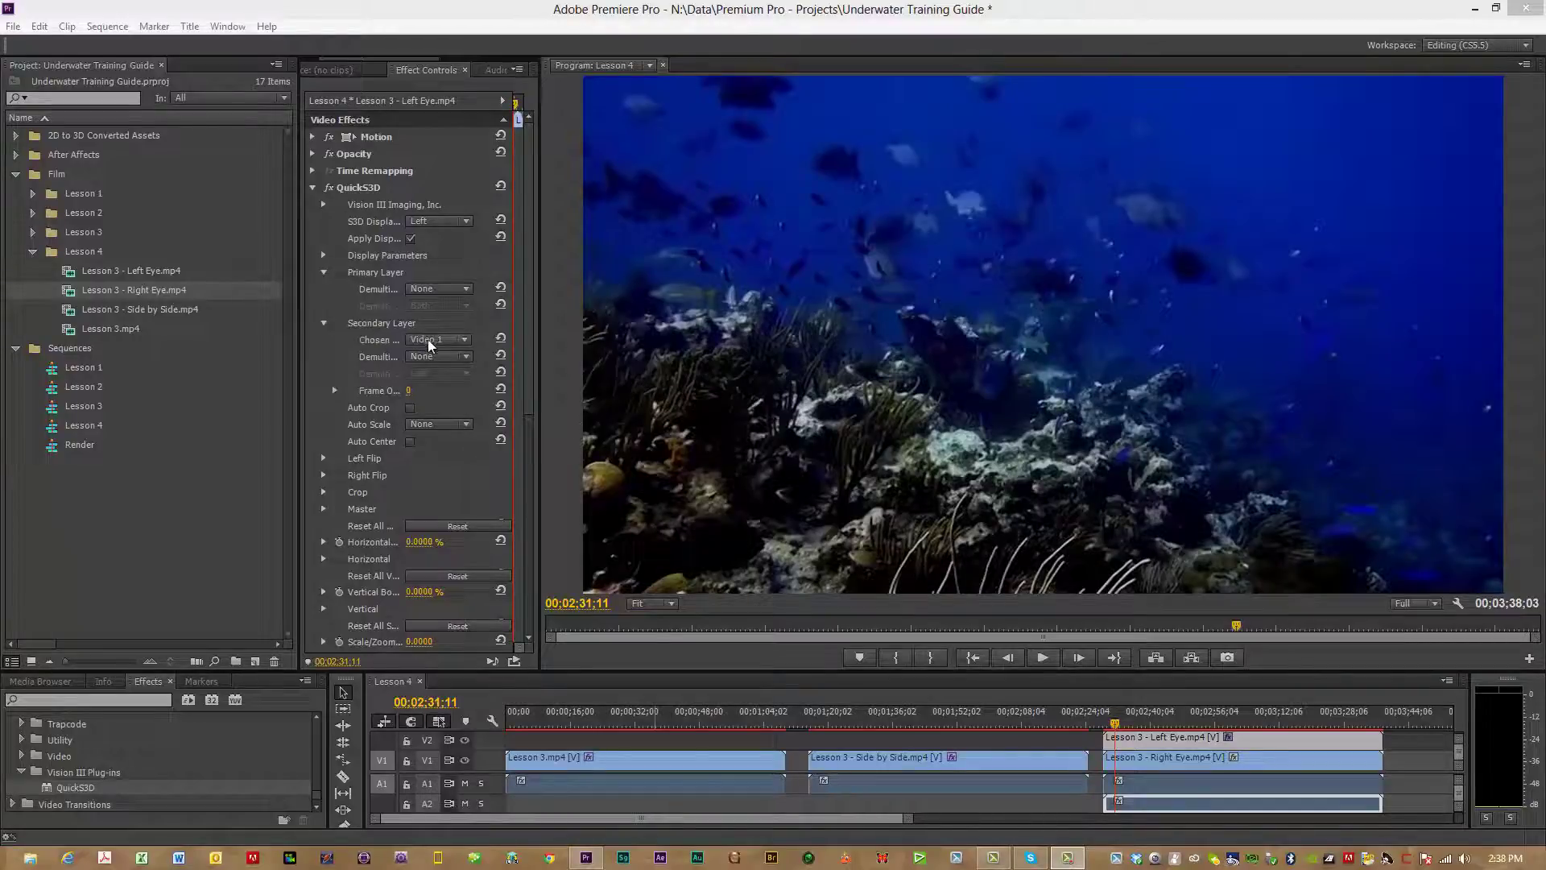
left_click(462, 342)
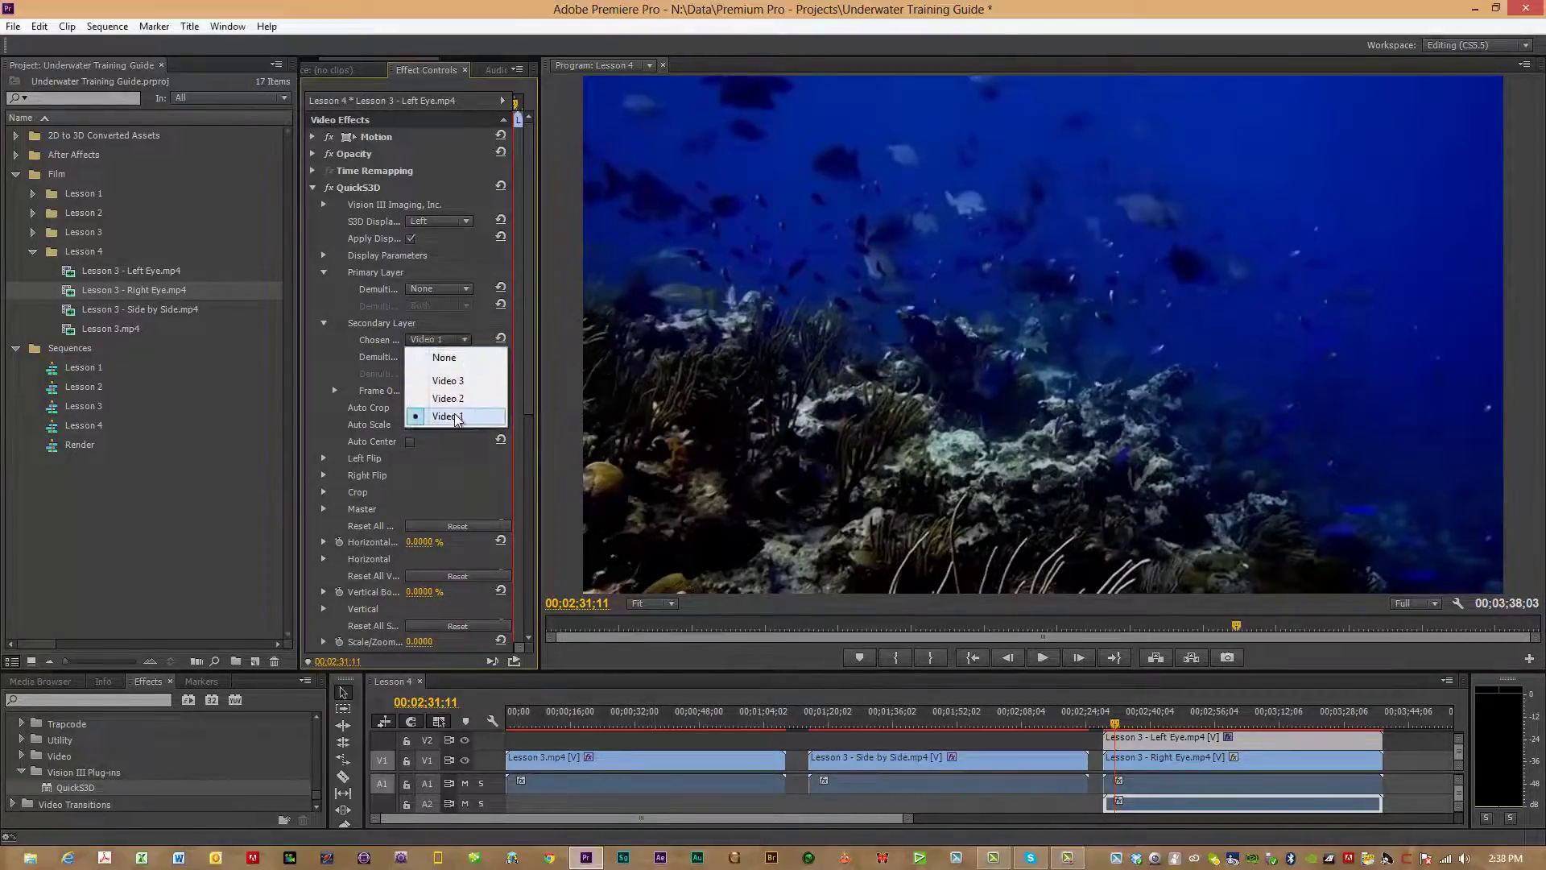
left_click(456, 417)
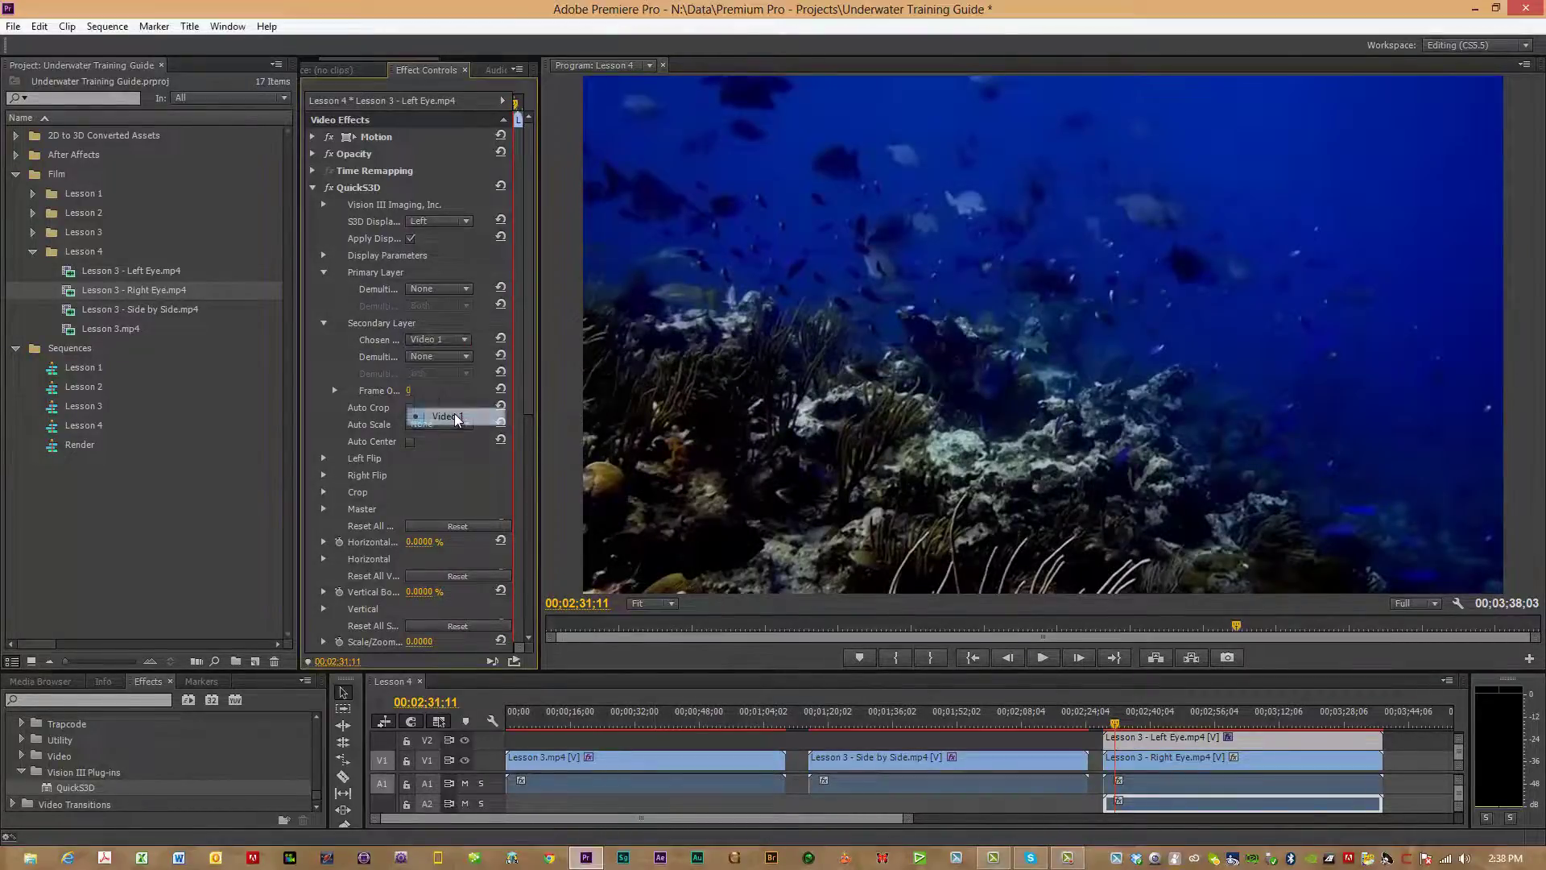
Check the left-eye and right-eye pairing in QuickS3D's Side-By-Side display, returning the display to Left.
left_click(464, 222)
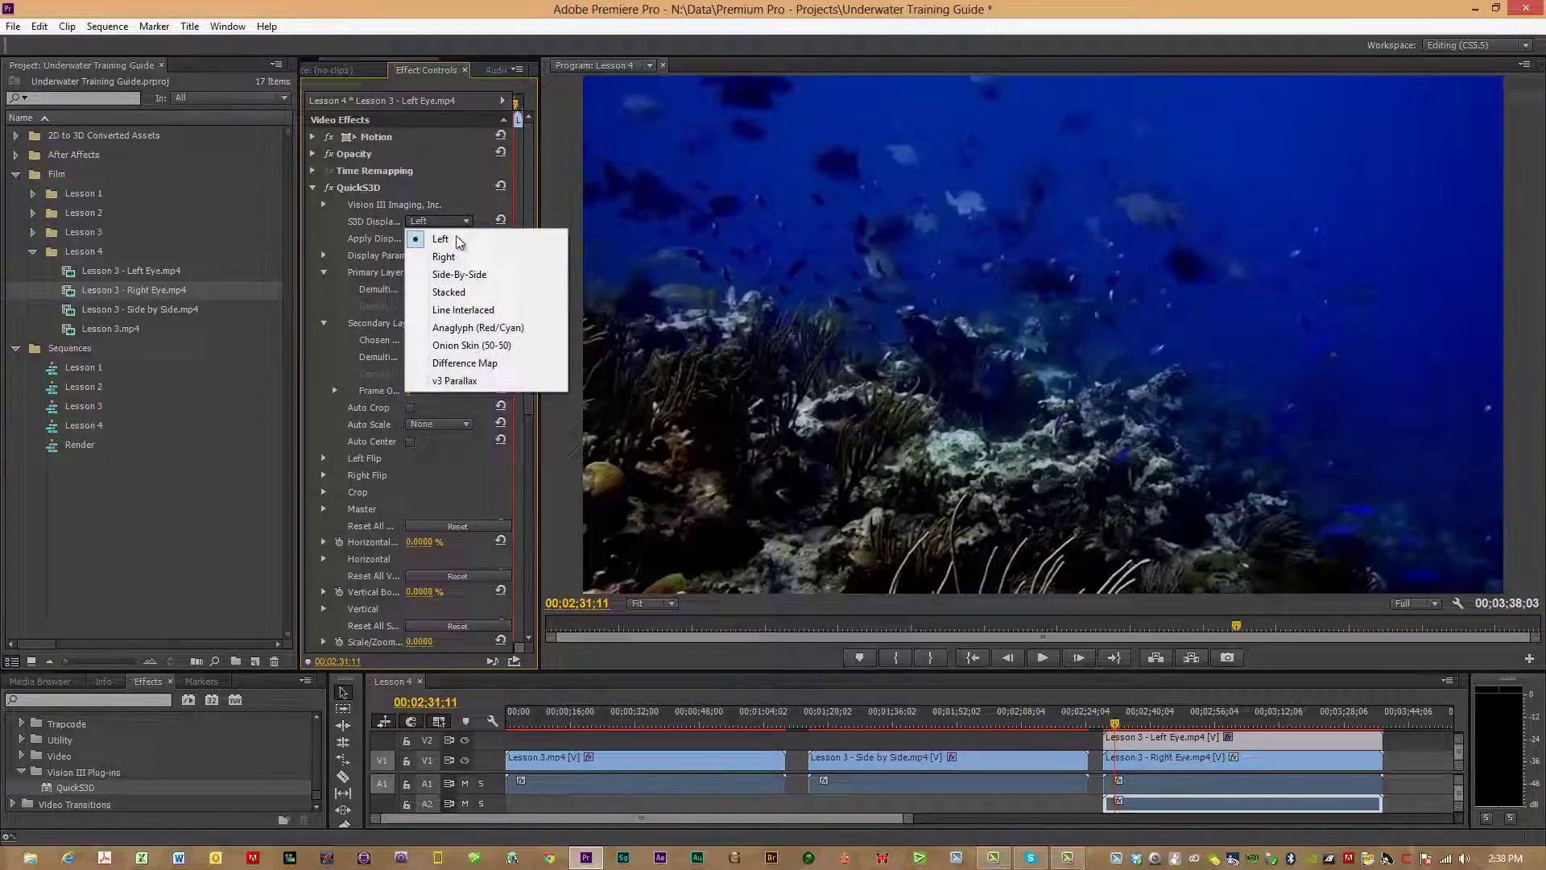
left_click(462, 280)
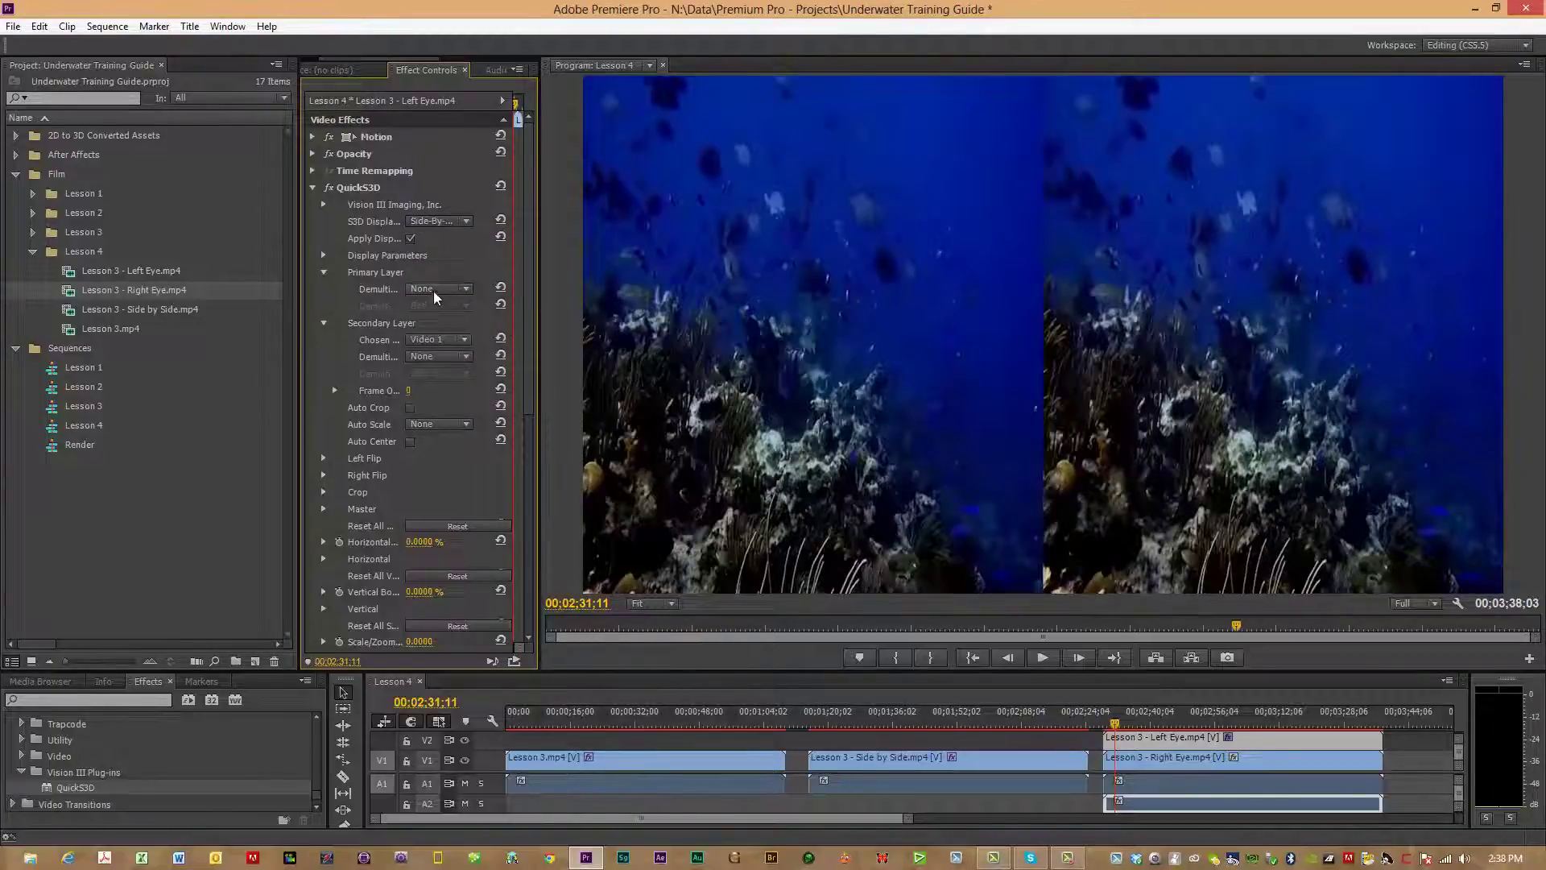
left_click(467, 220)
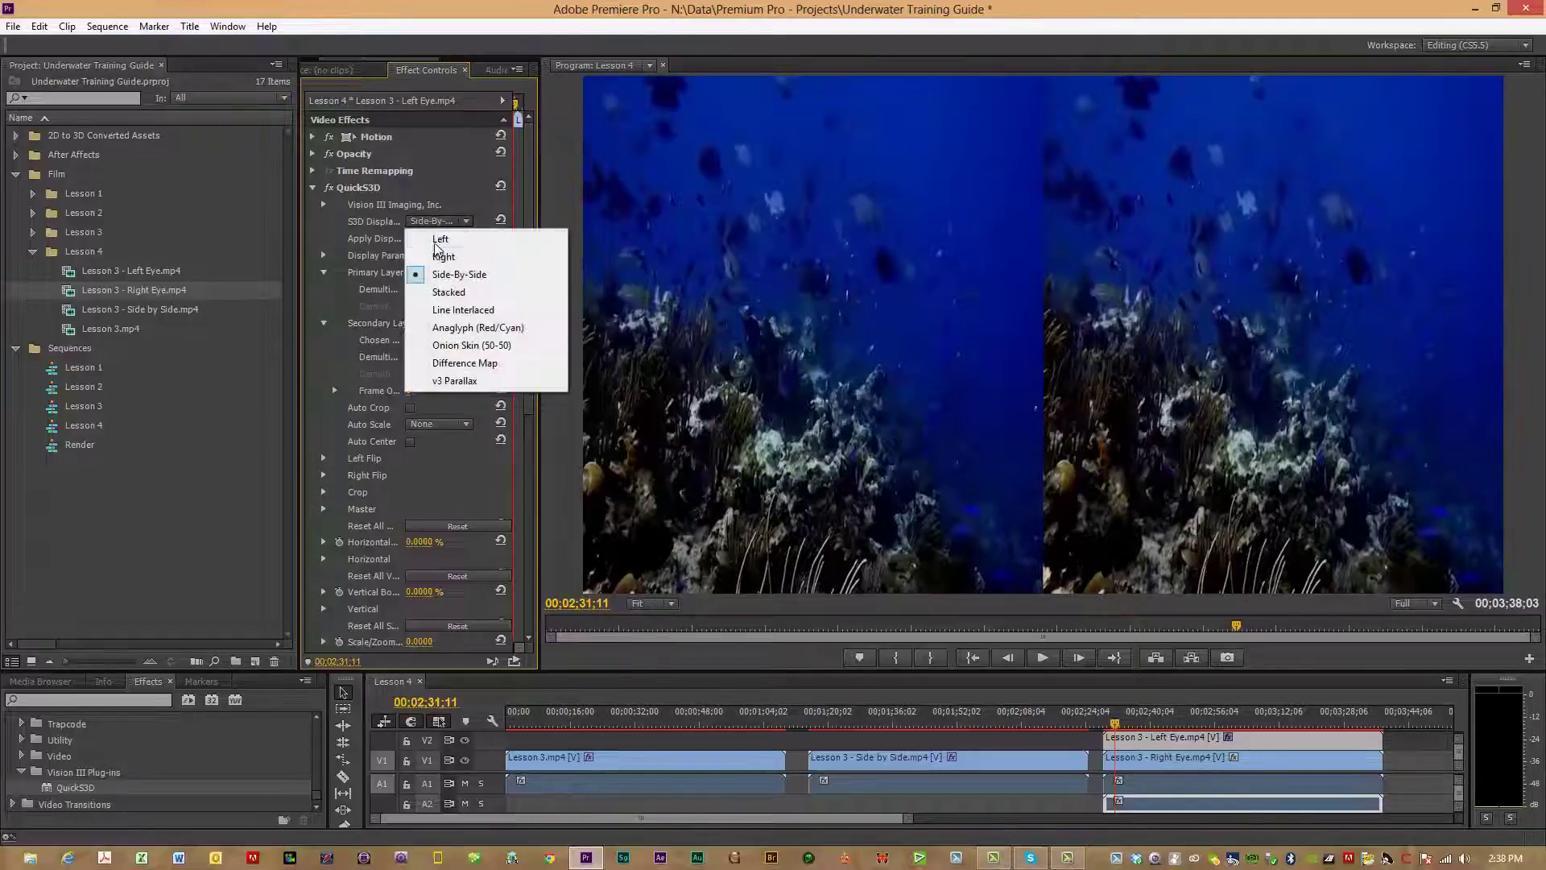
left_click(431, 240)
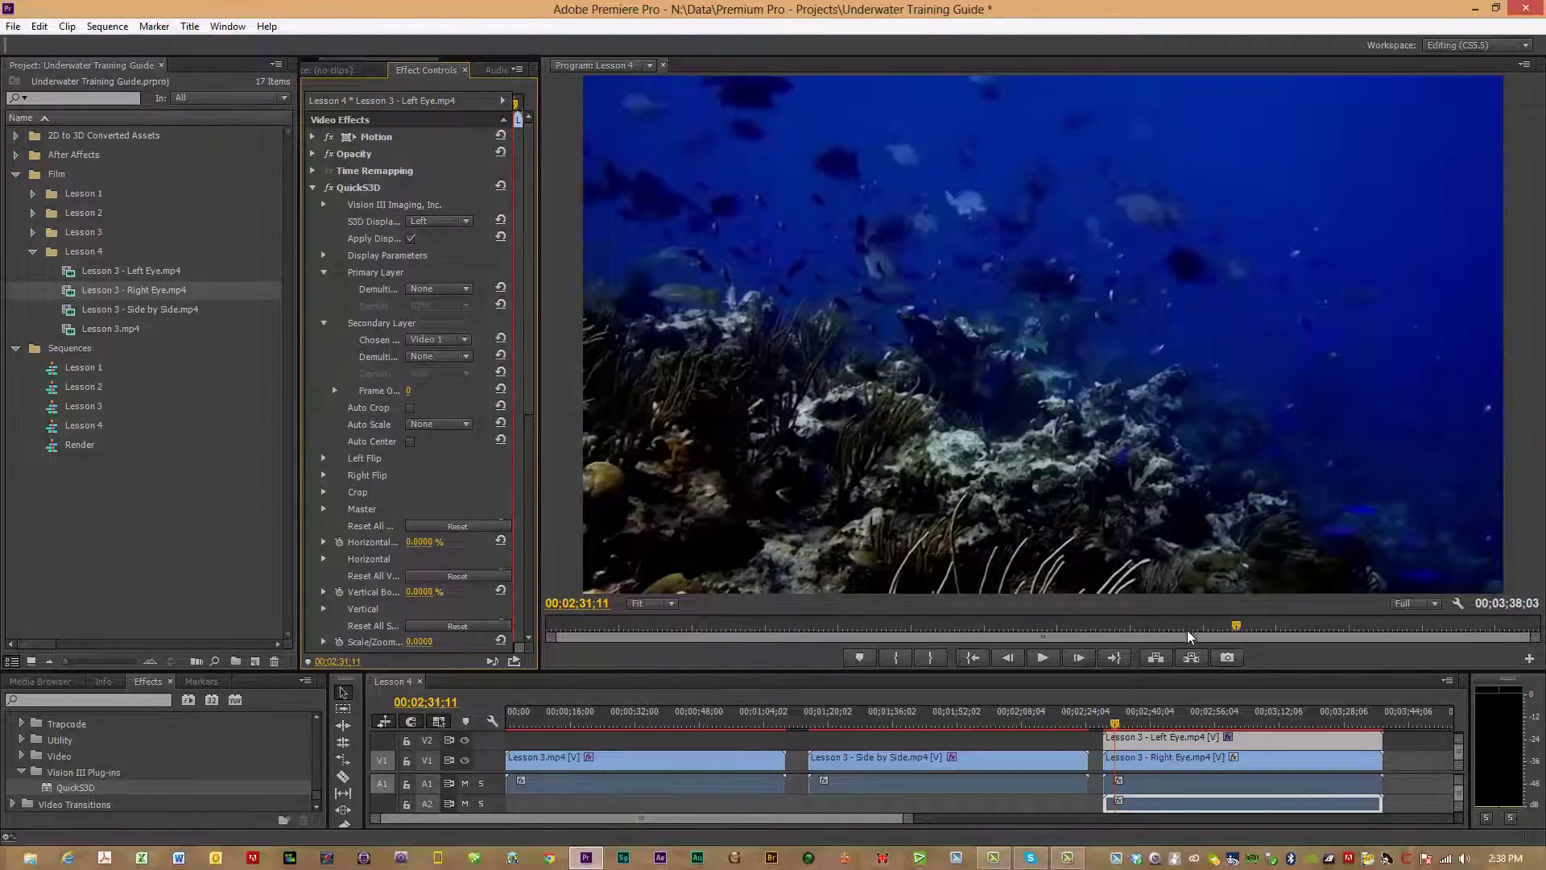
Play the Left Eye clip from 00;02;31;11 to about 00;03;11;20, and replay the side-by-side clip briefly from 00;01;24;23.
left_click(1041, 658)
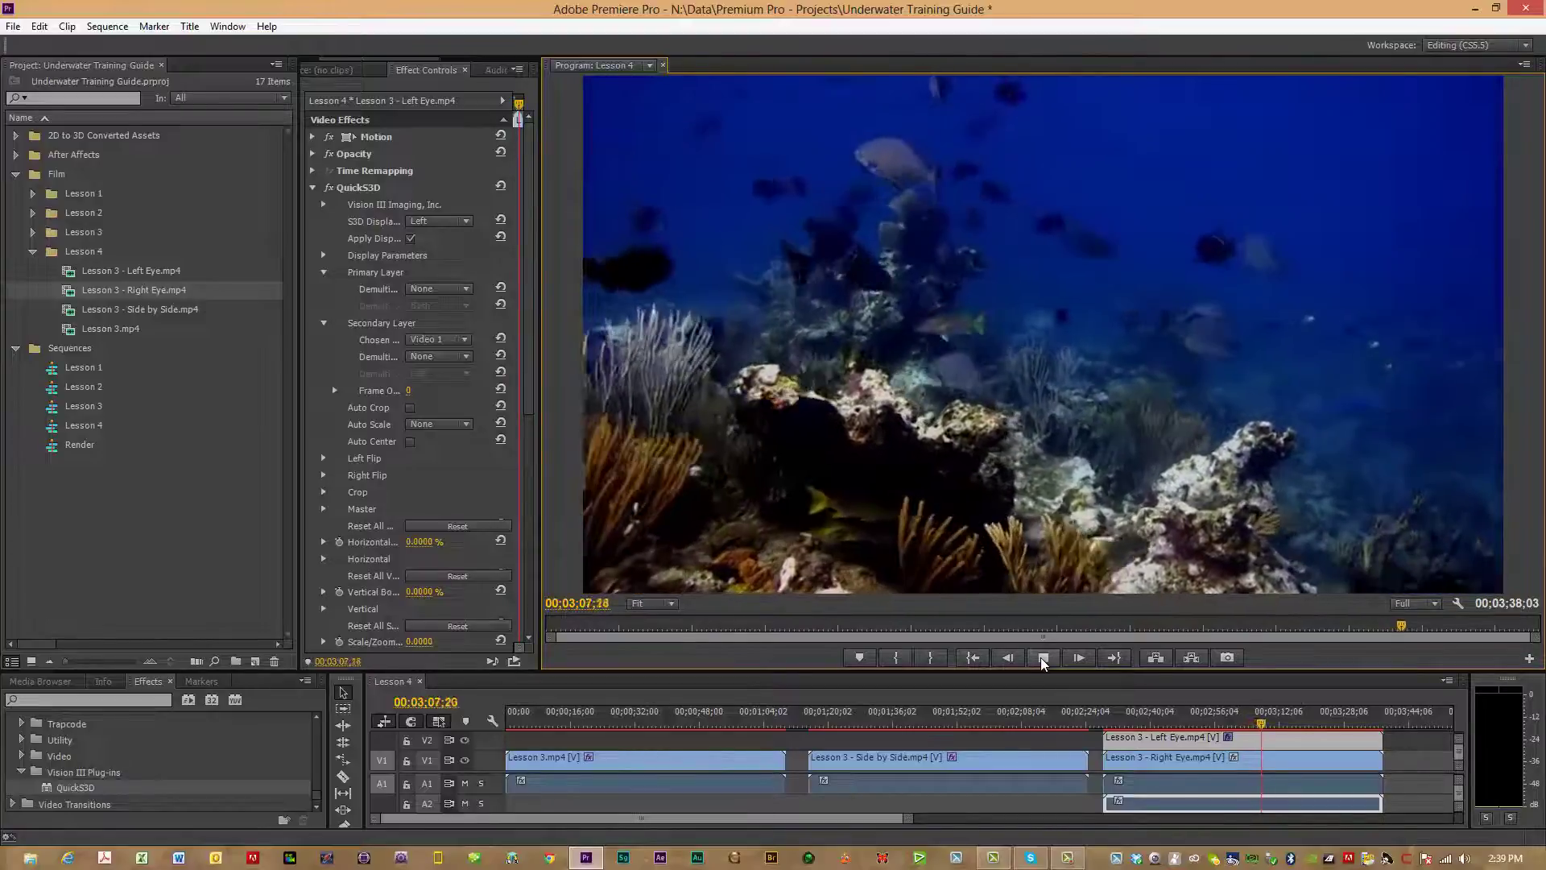
left_click(1043, 657)
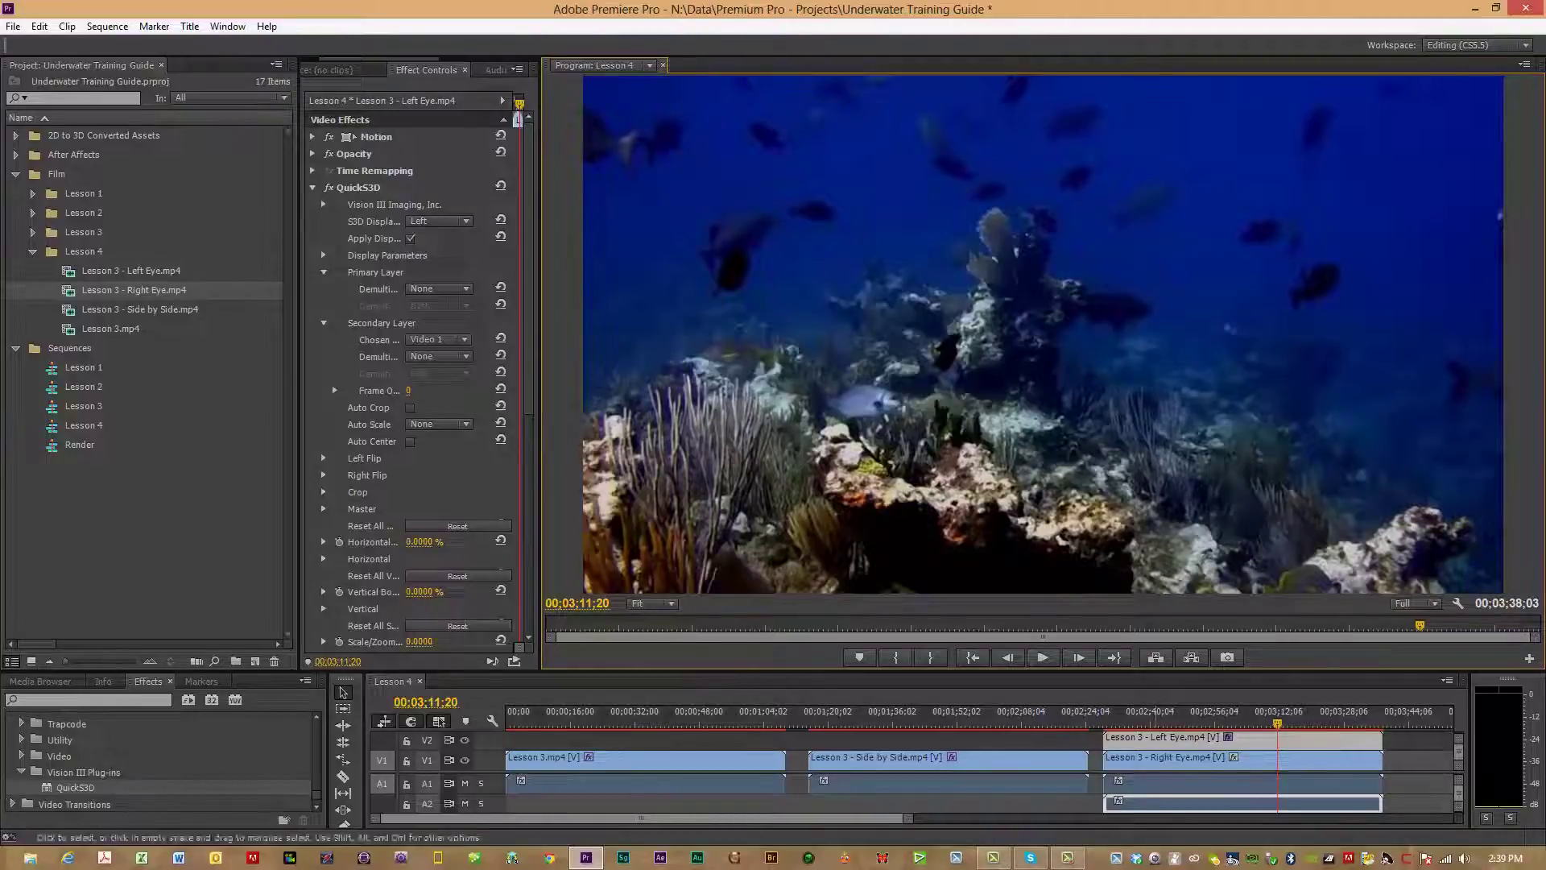
left_click(848, 727)
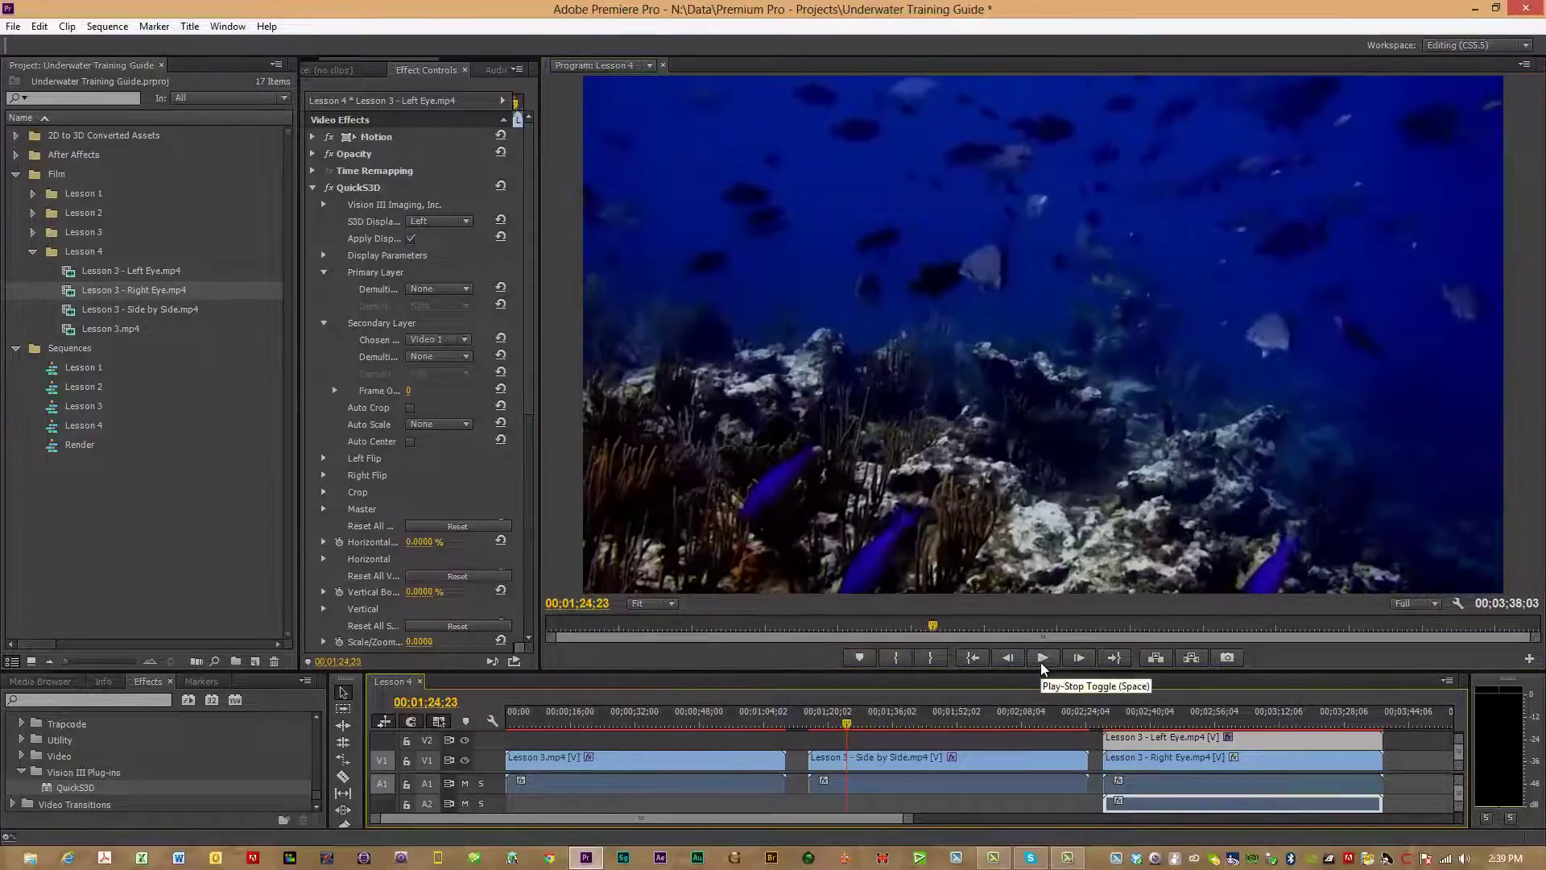
left_click(1043, 659)
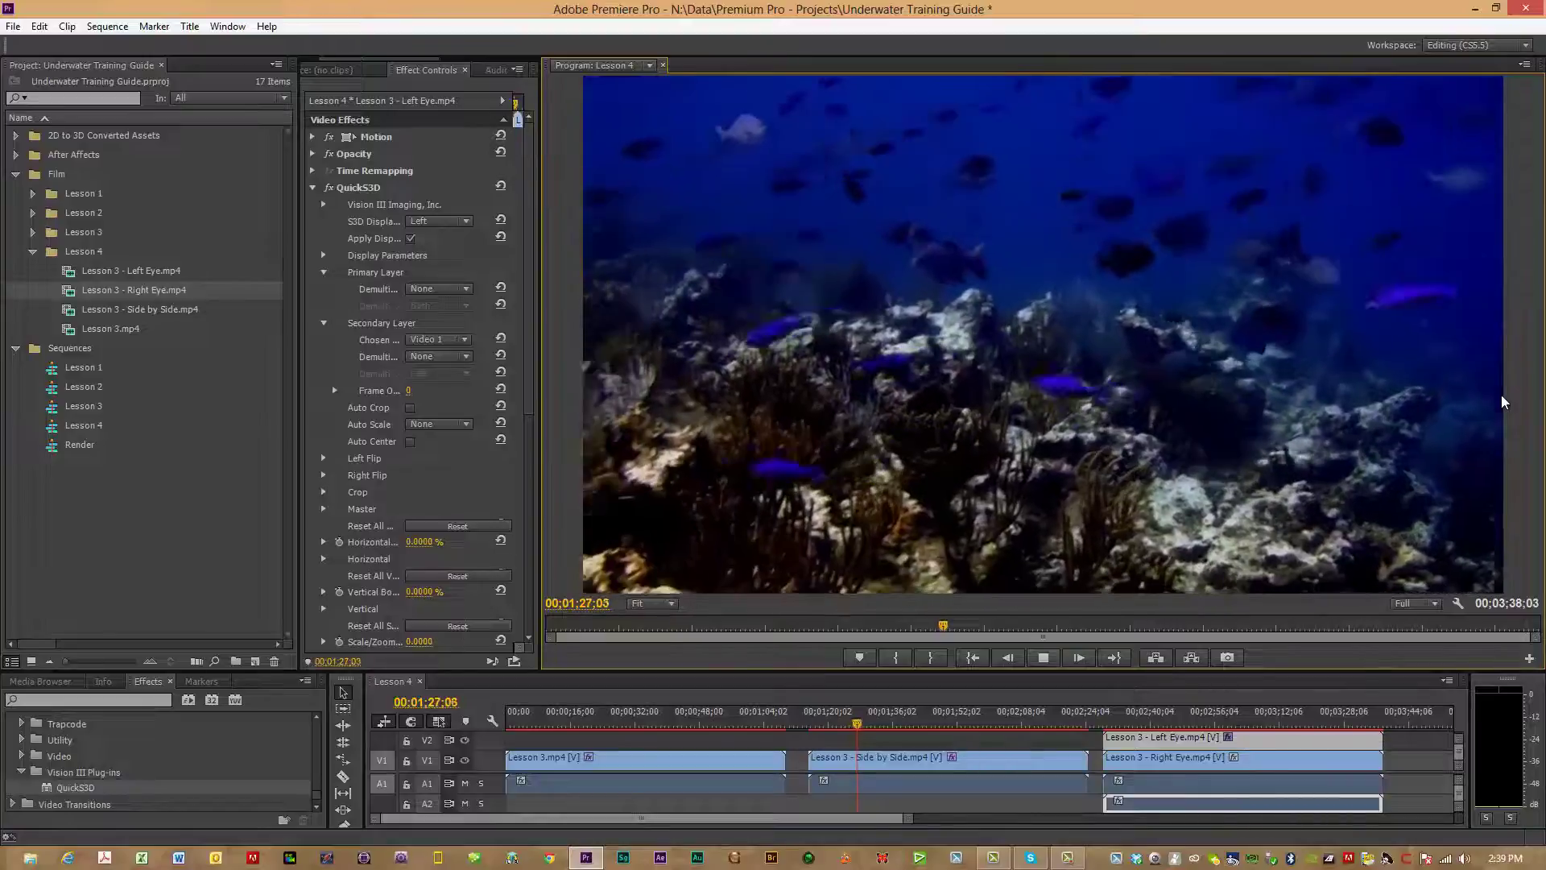
left_click(1041, 659)
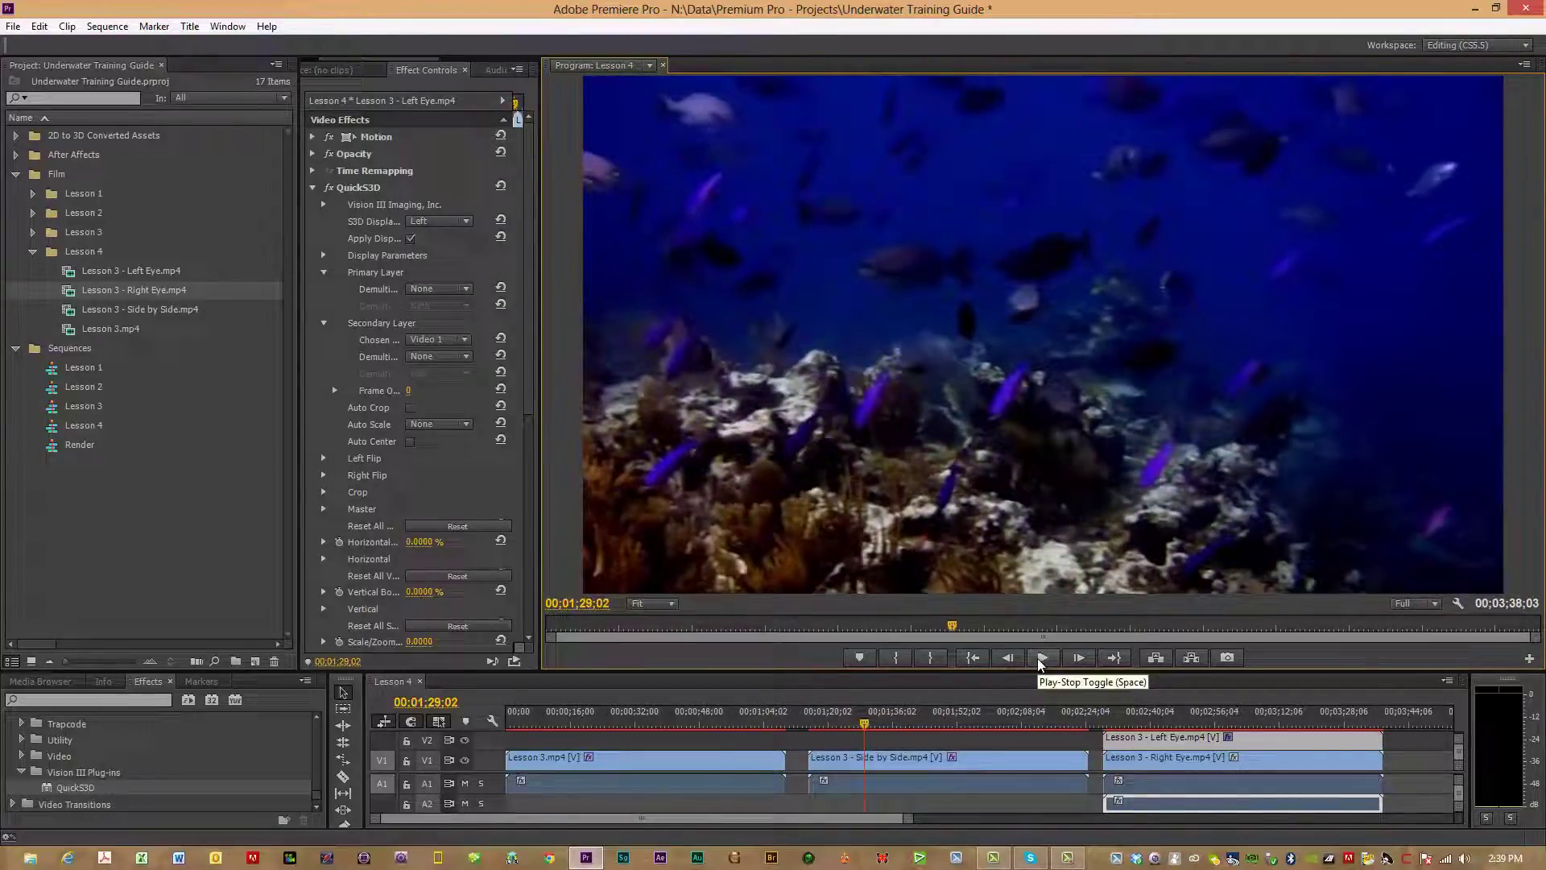
Turn Warp Stabilizer back on for Lesson 3.mp4 and view its effect at 00;00;31;17.
left_click(634, 762)
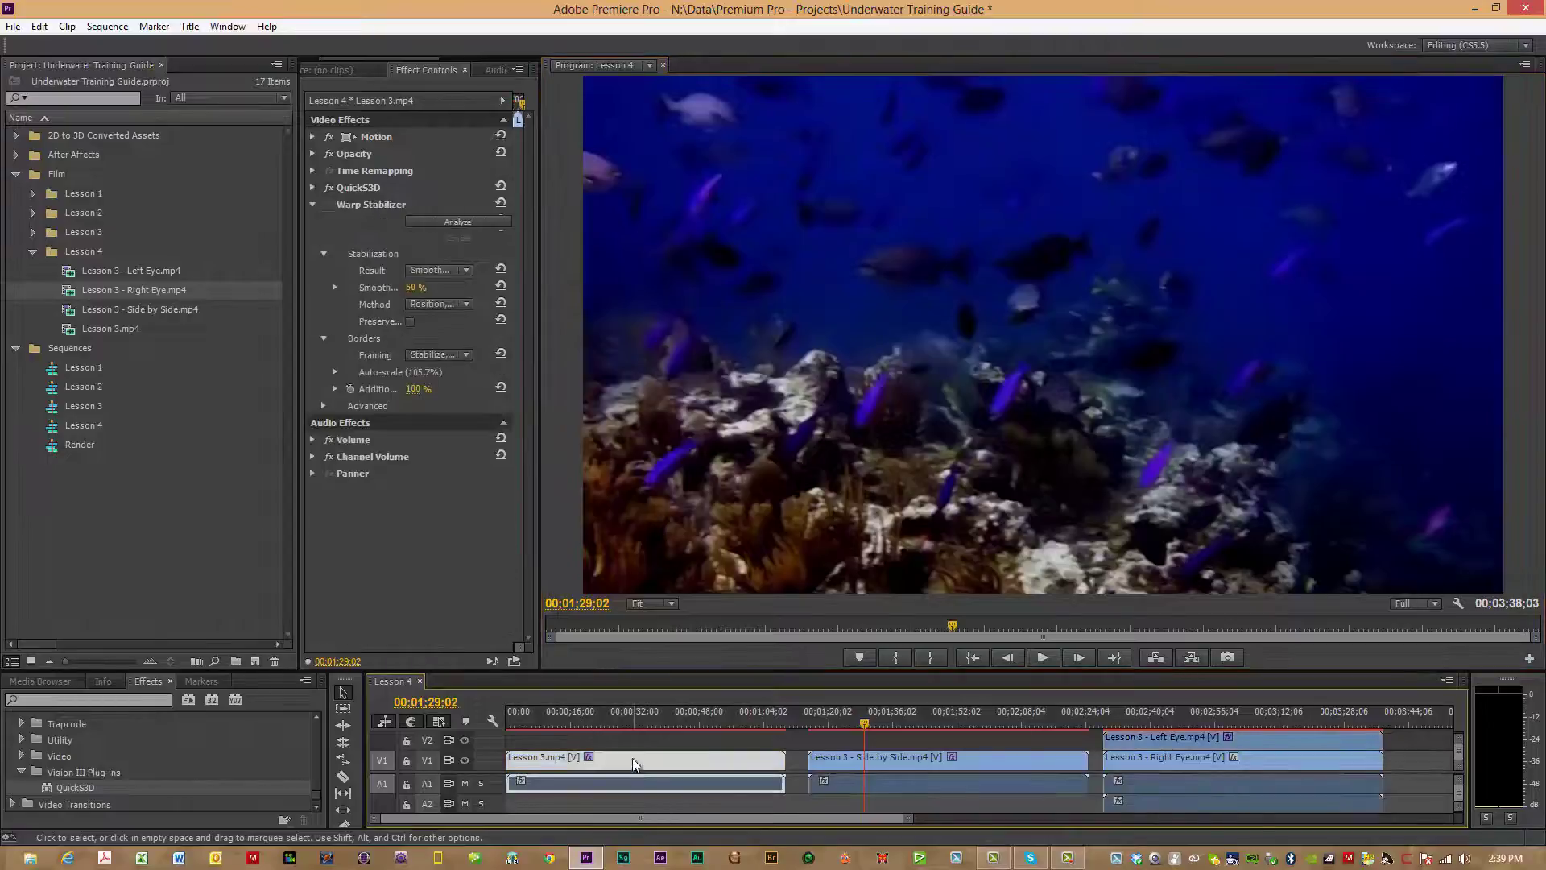
left_click(633, 713)
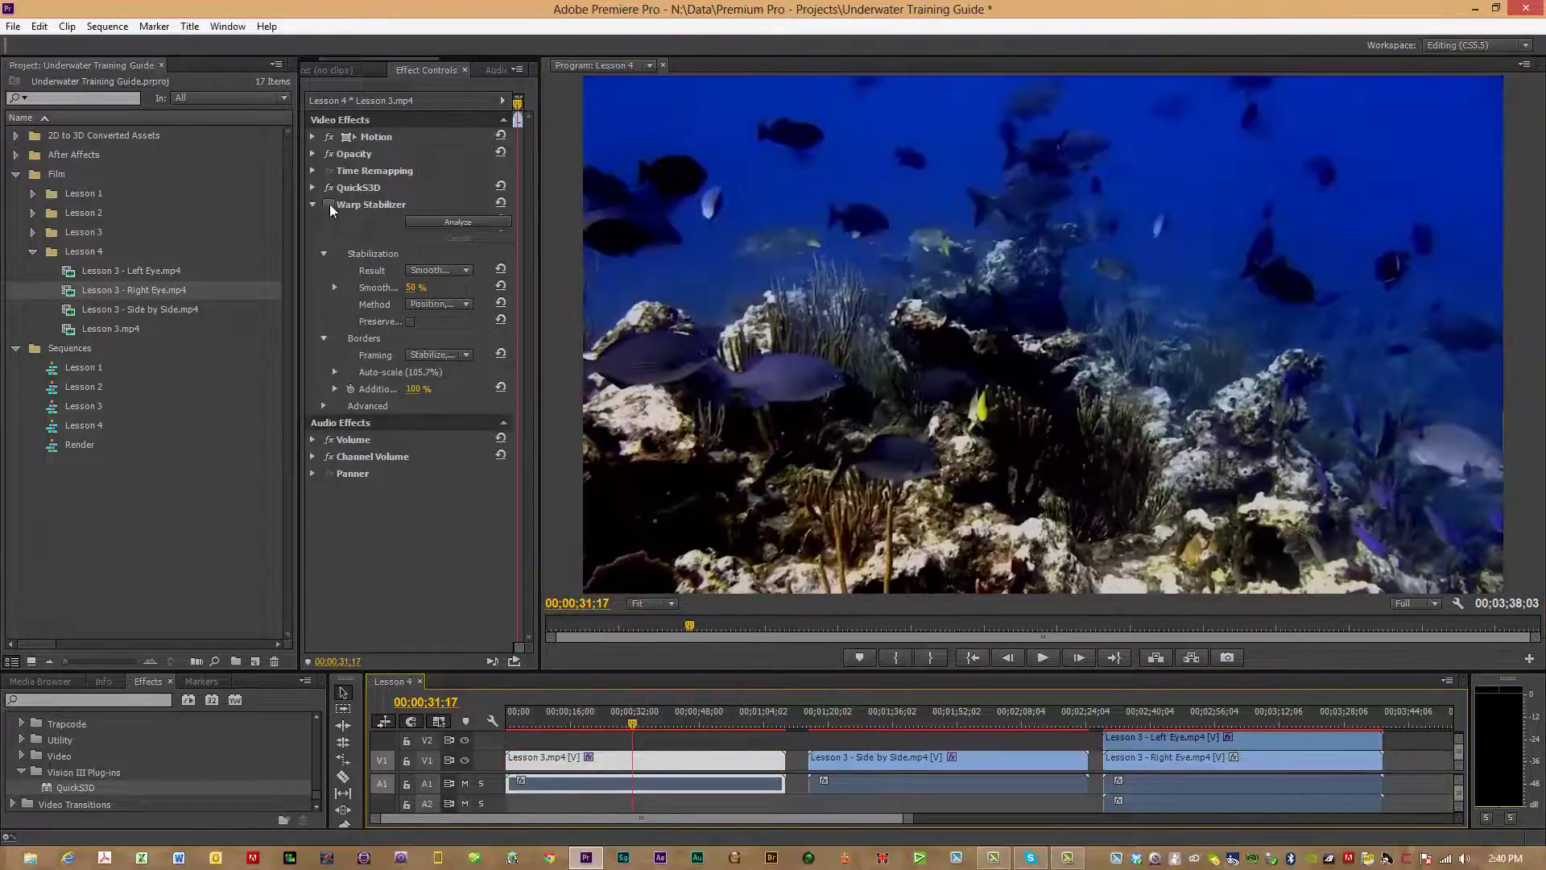
left_click(329, 204)
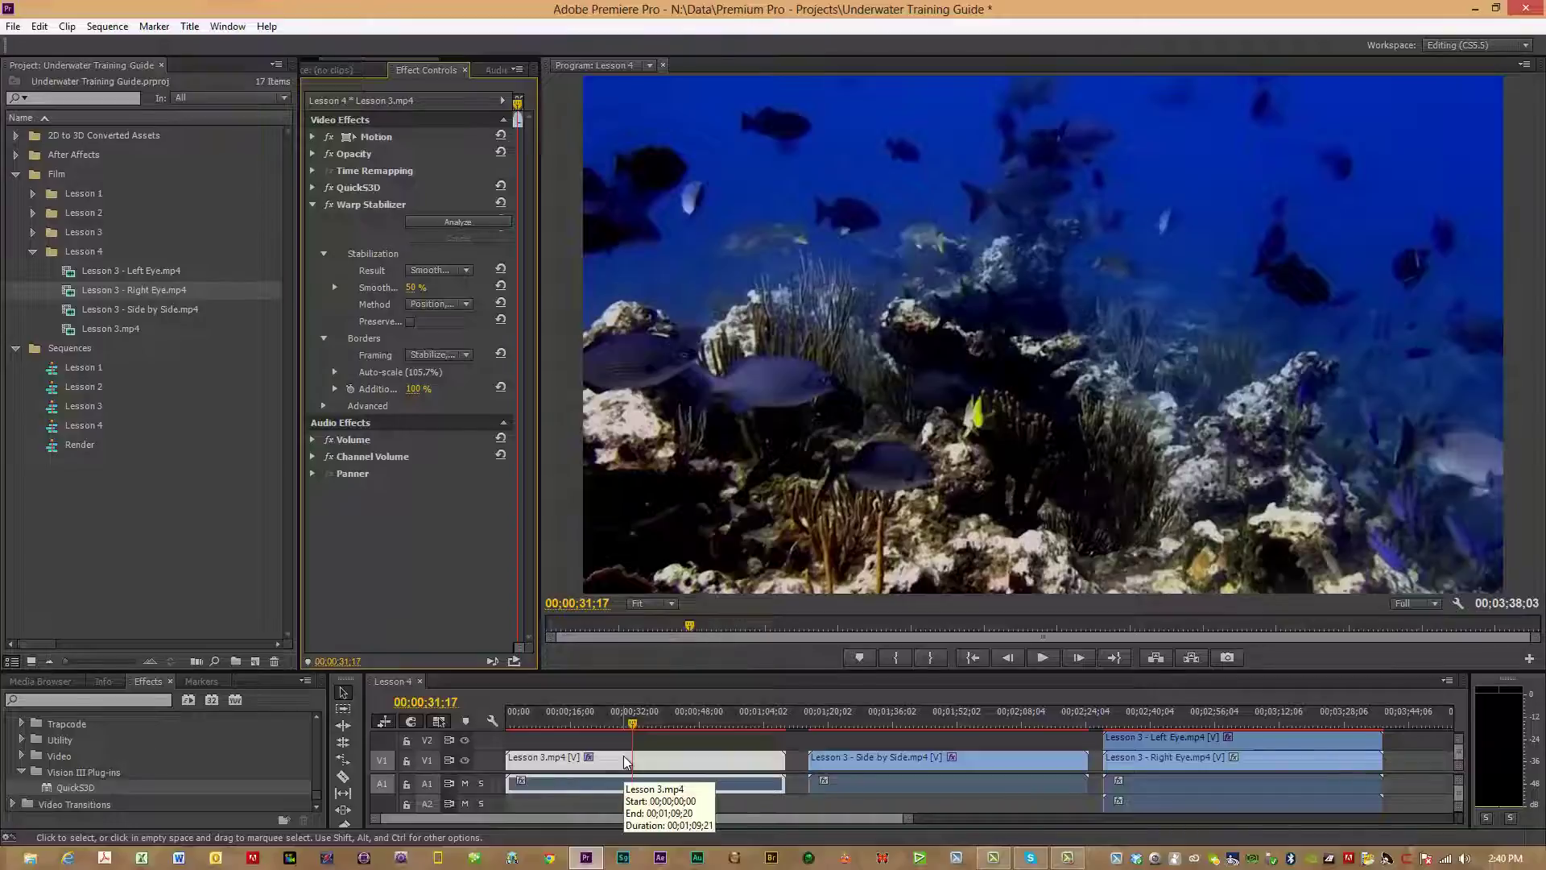
Compare the Left and Right eye views of Lesson 3.mp4 with QuickS3D's S3D Display setting, ending on Right.
left_click(313, 204)
left_click(313, 187)
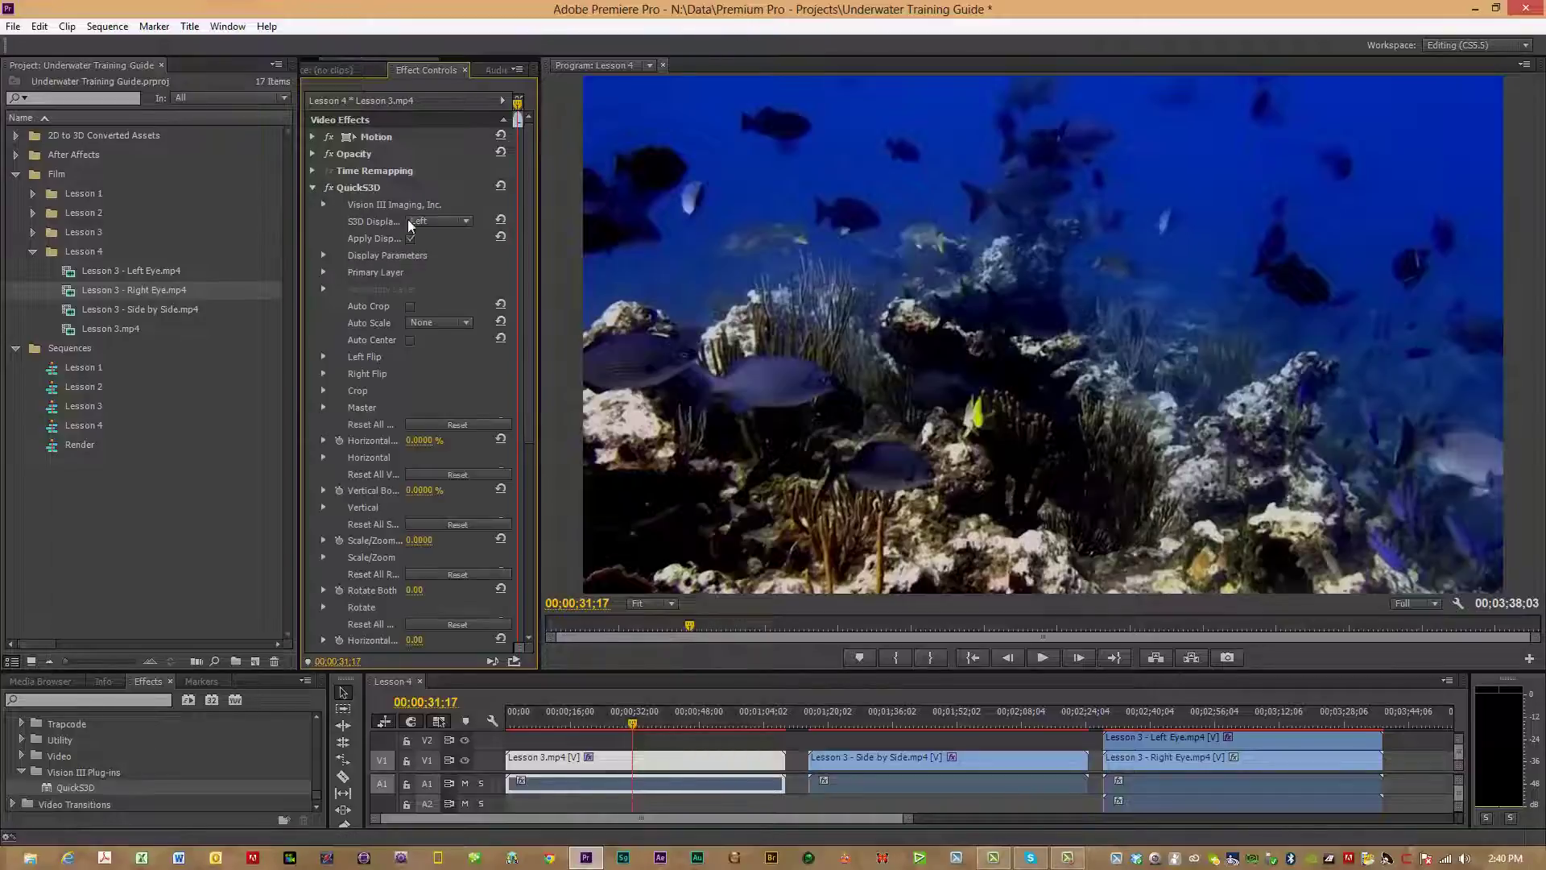
left_click(467, 216)
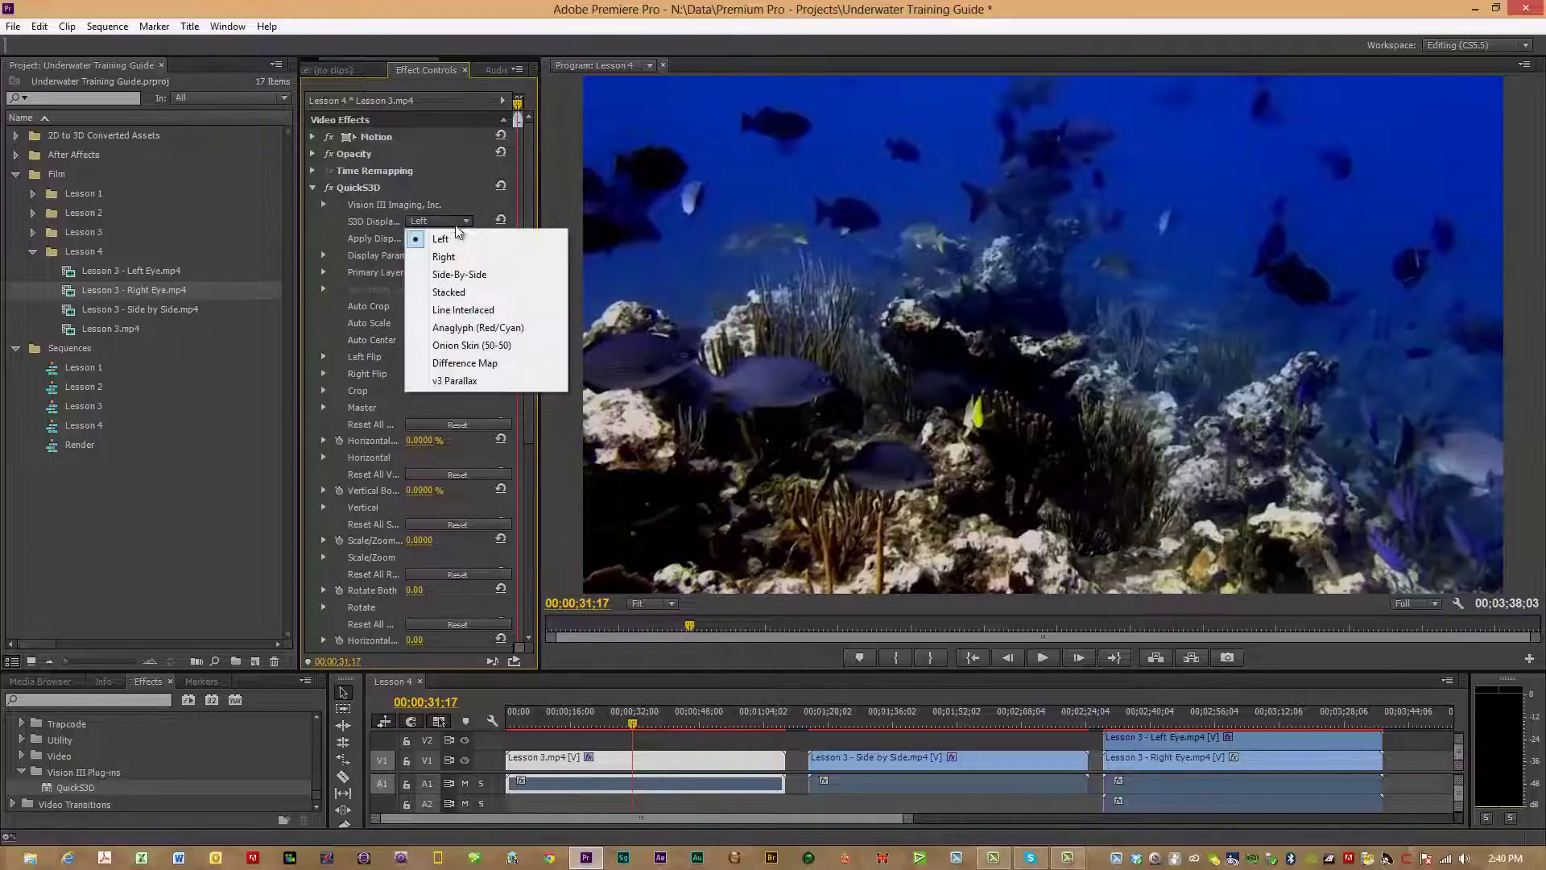
left_click(454, 231)
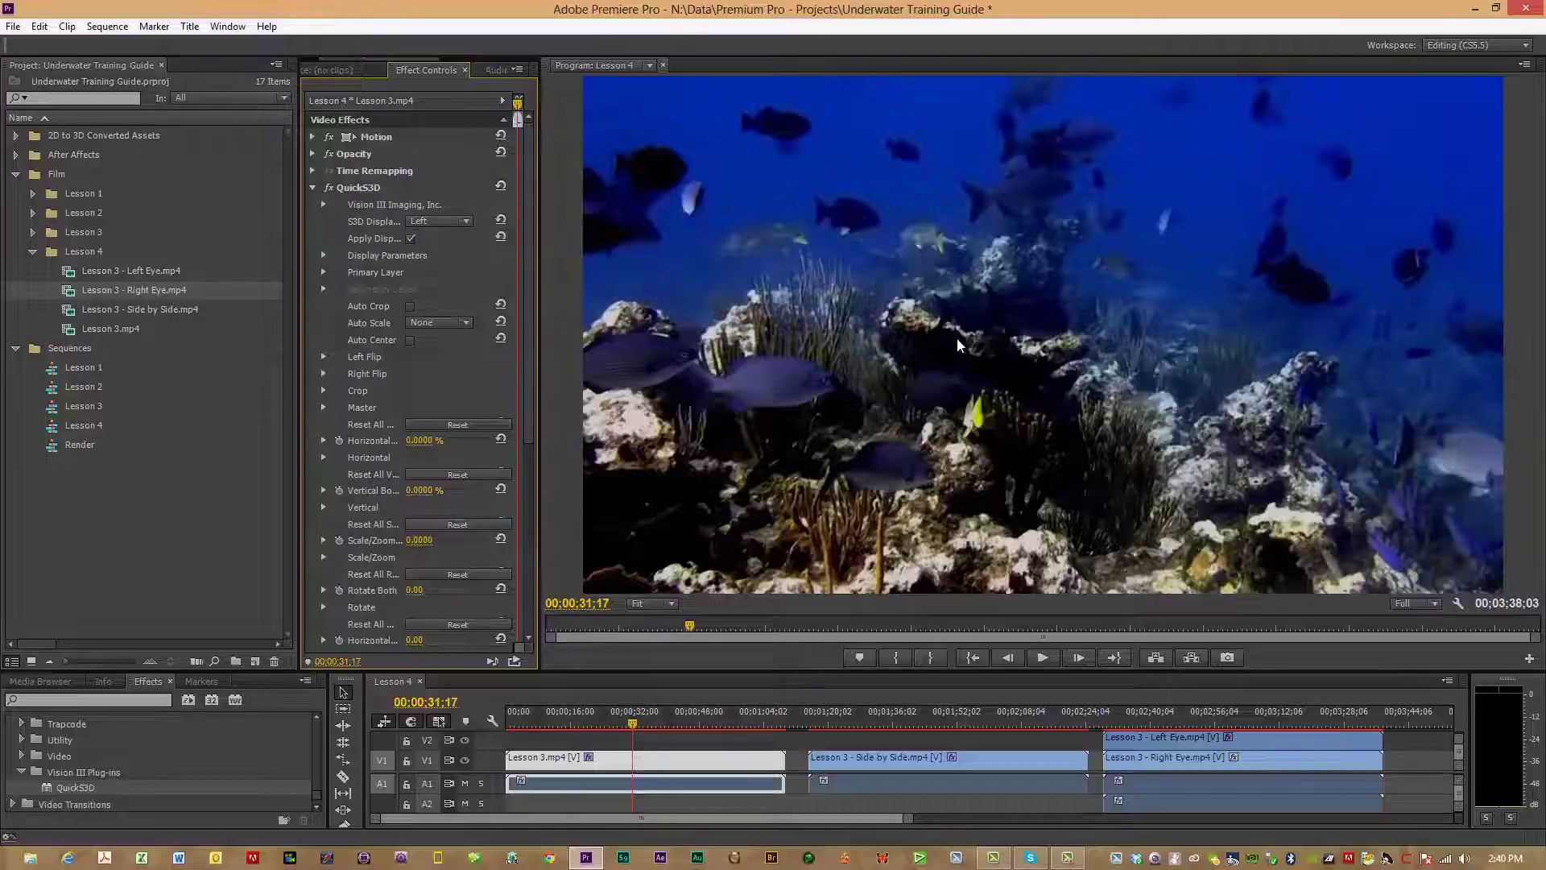
left_click(466, 221)
left_click(443, 254)
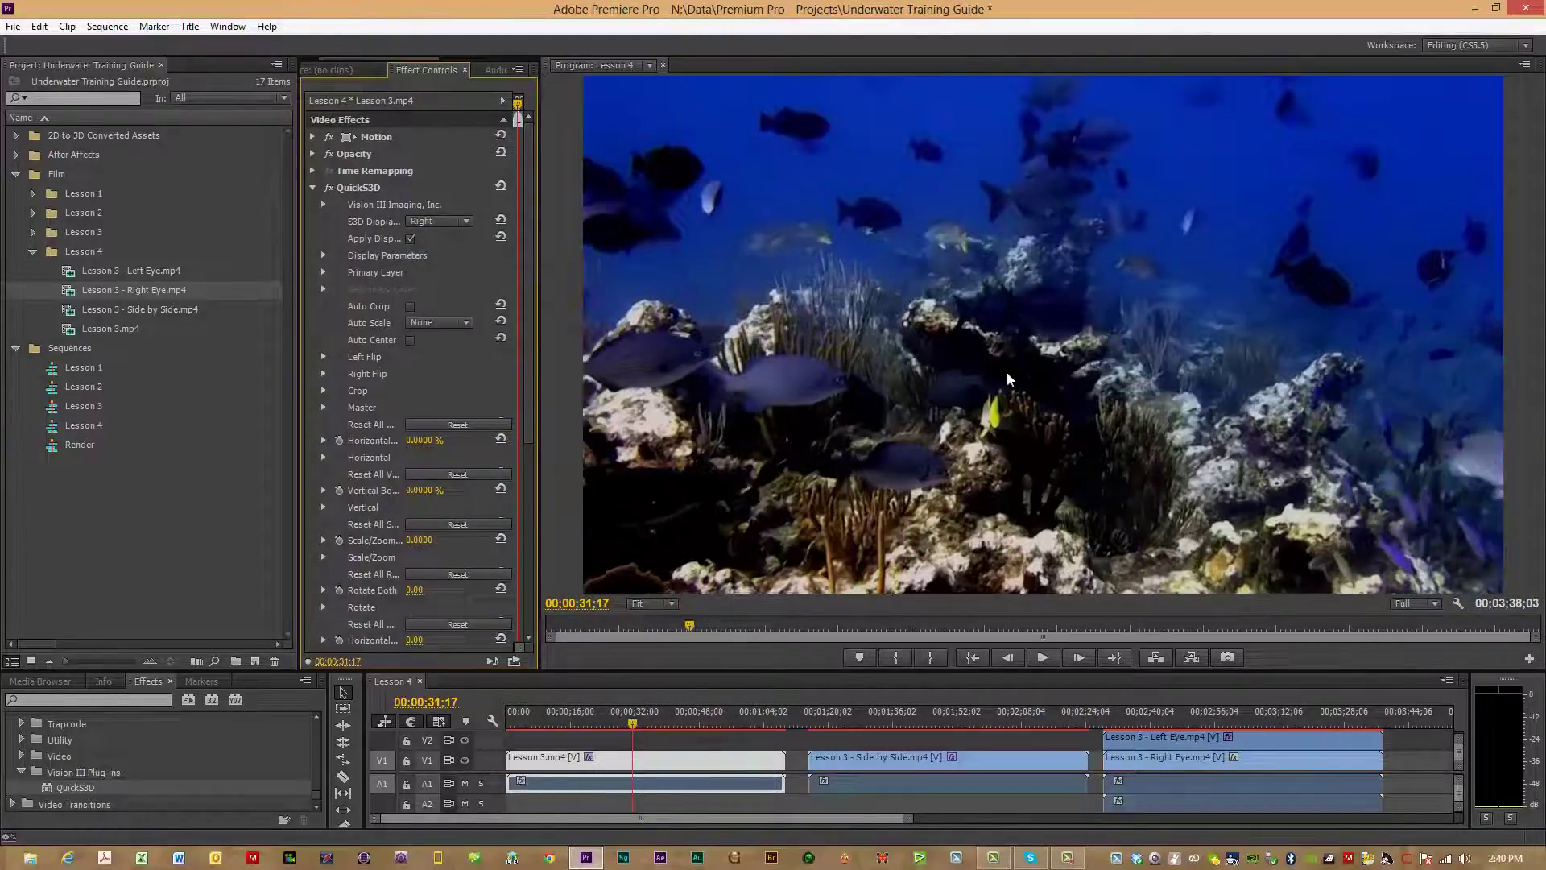
left_click(467, 219)
left_click(472, 239)
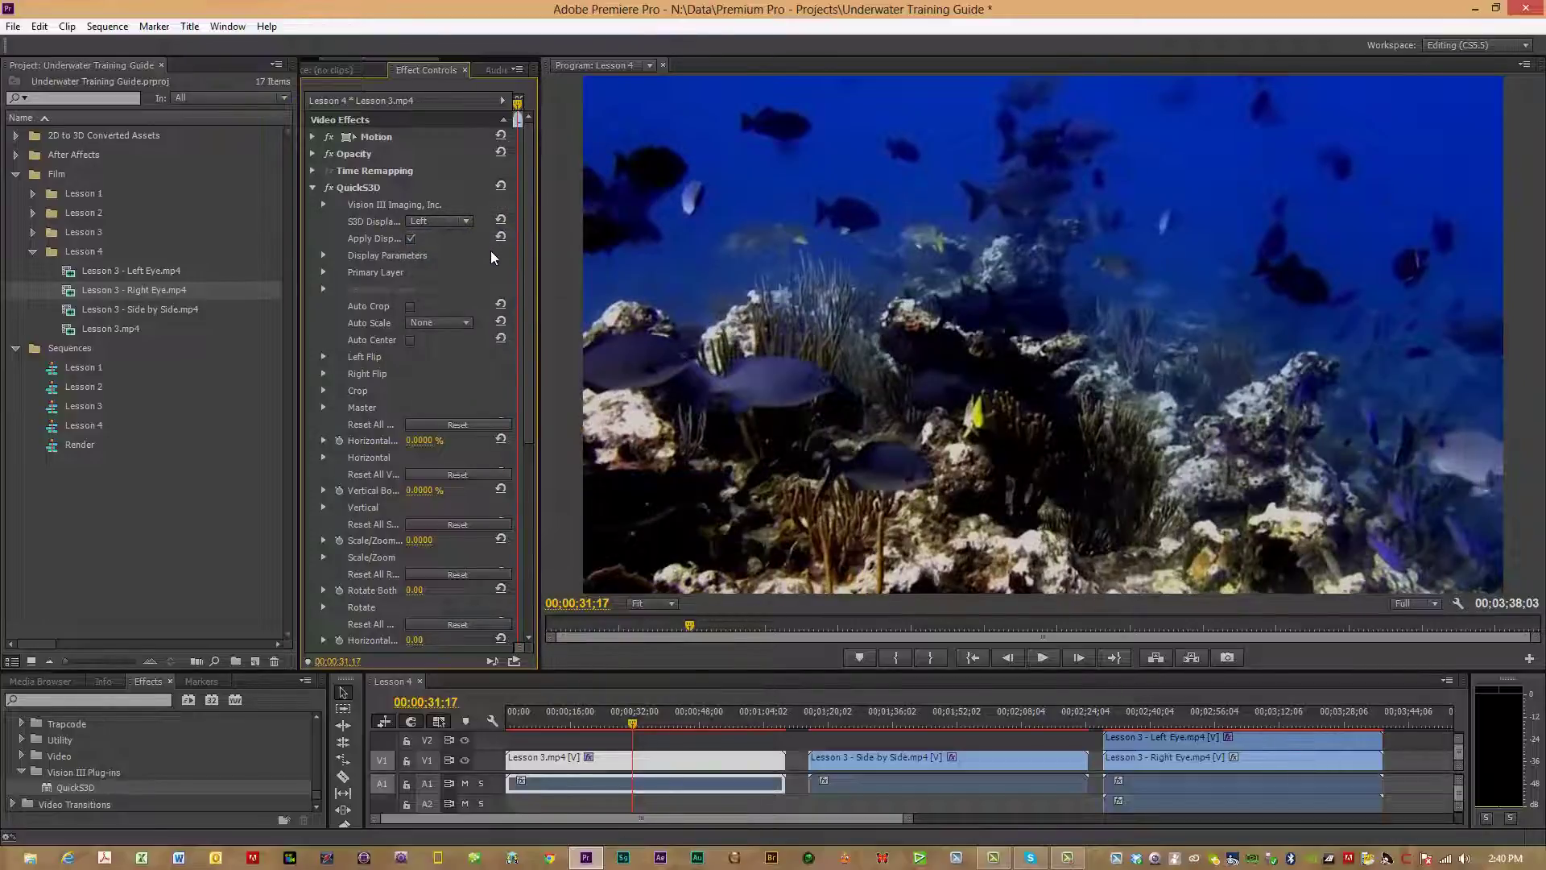
left_click(467, 219)
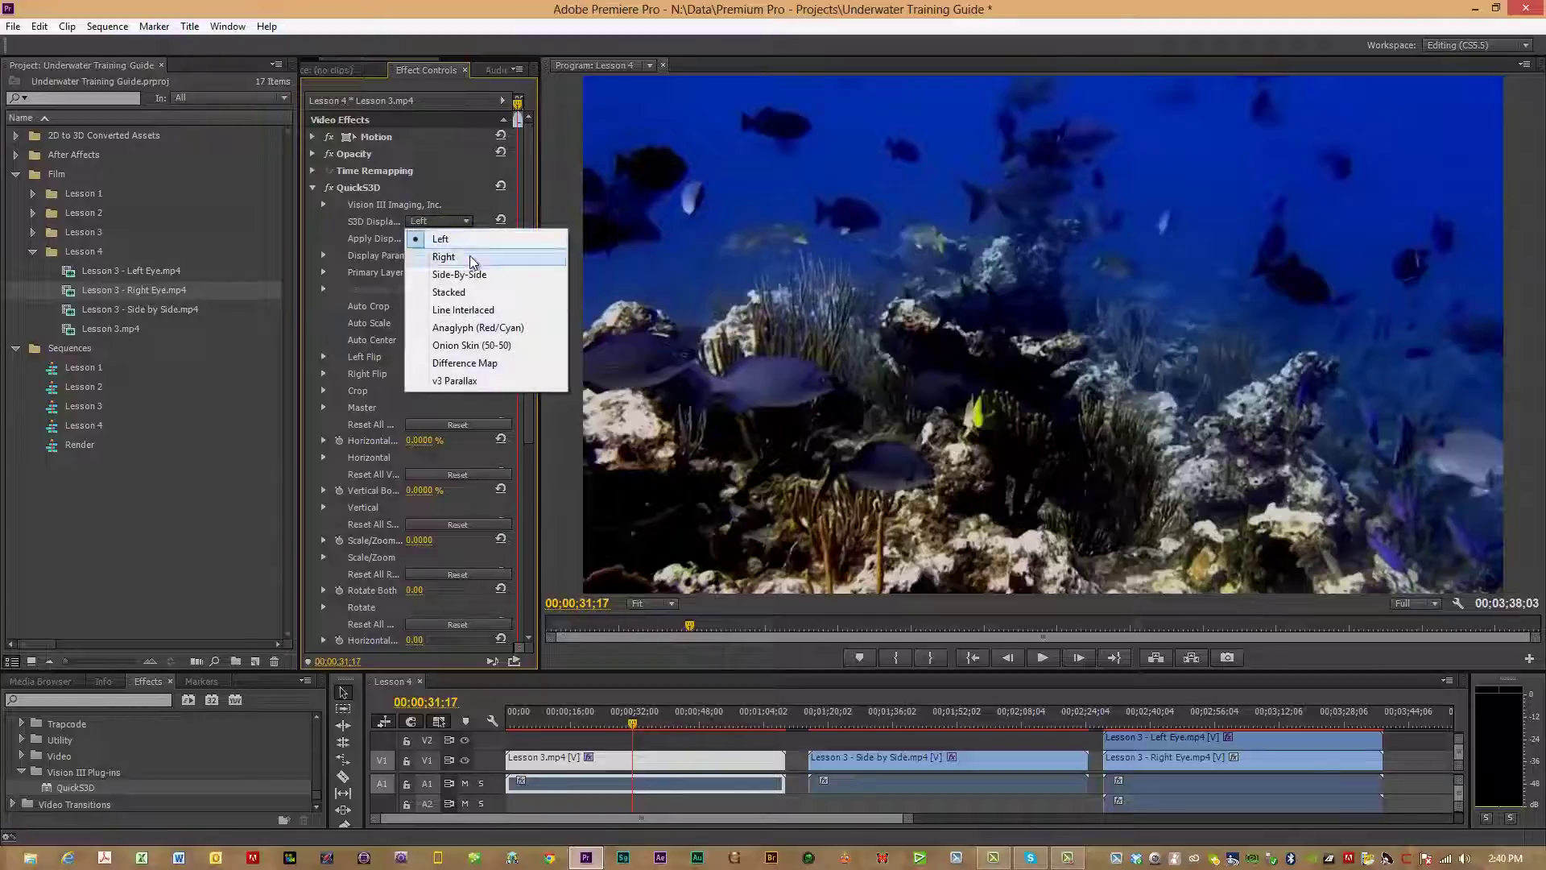
left_click(471, 255)
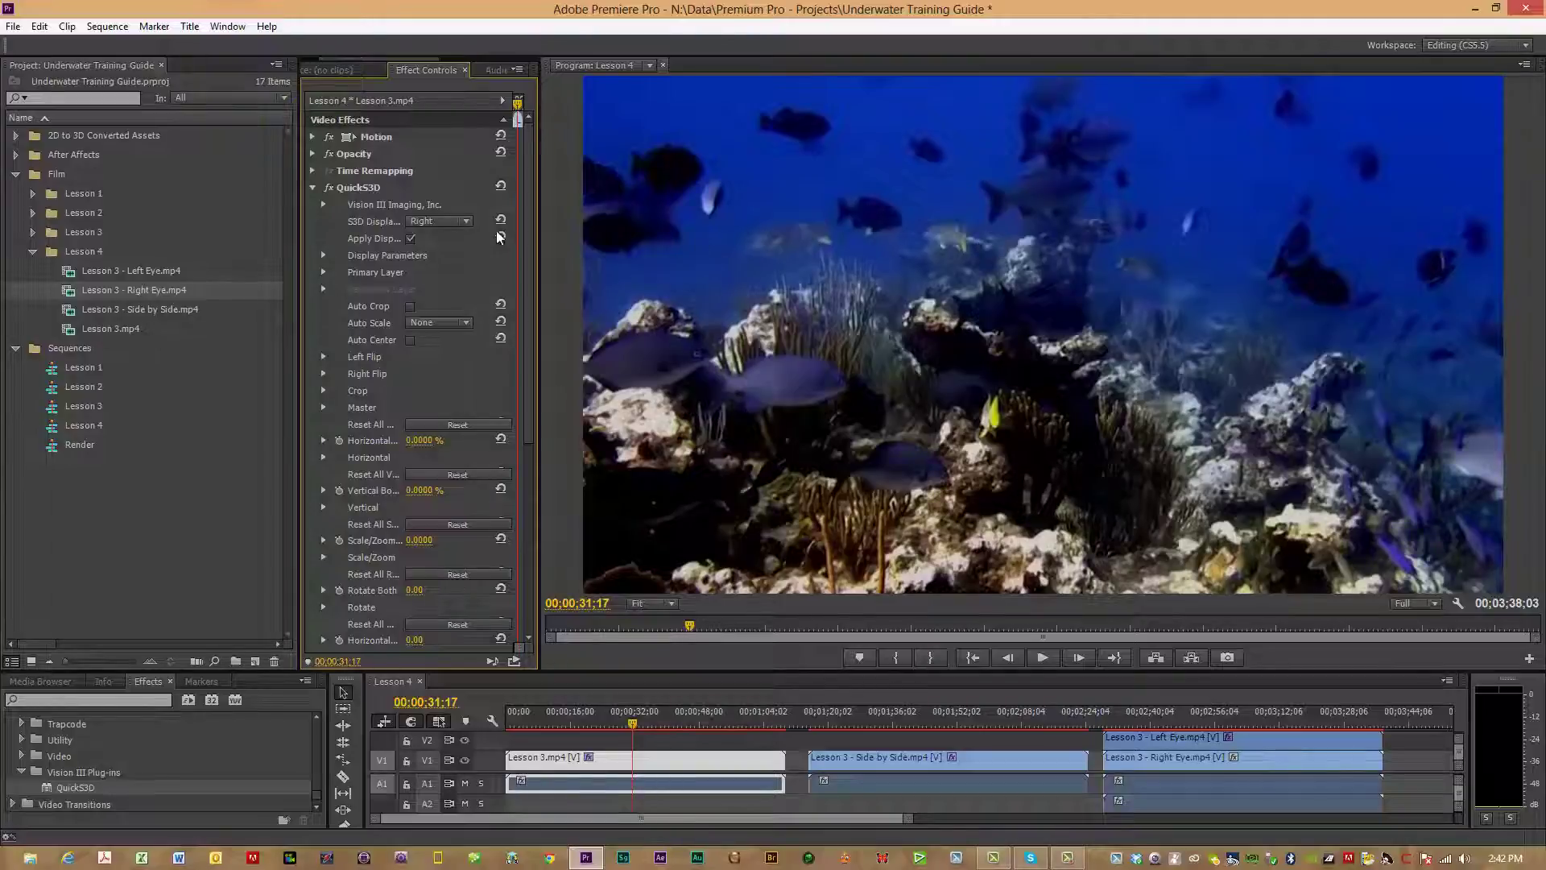
Try No Motion as the Warp Stabilizer result on Lesson 3.mp4, and set it back to Smooth Motion.
left_click(312, 187)
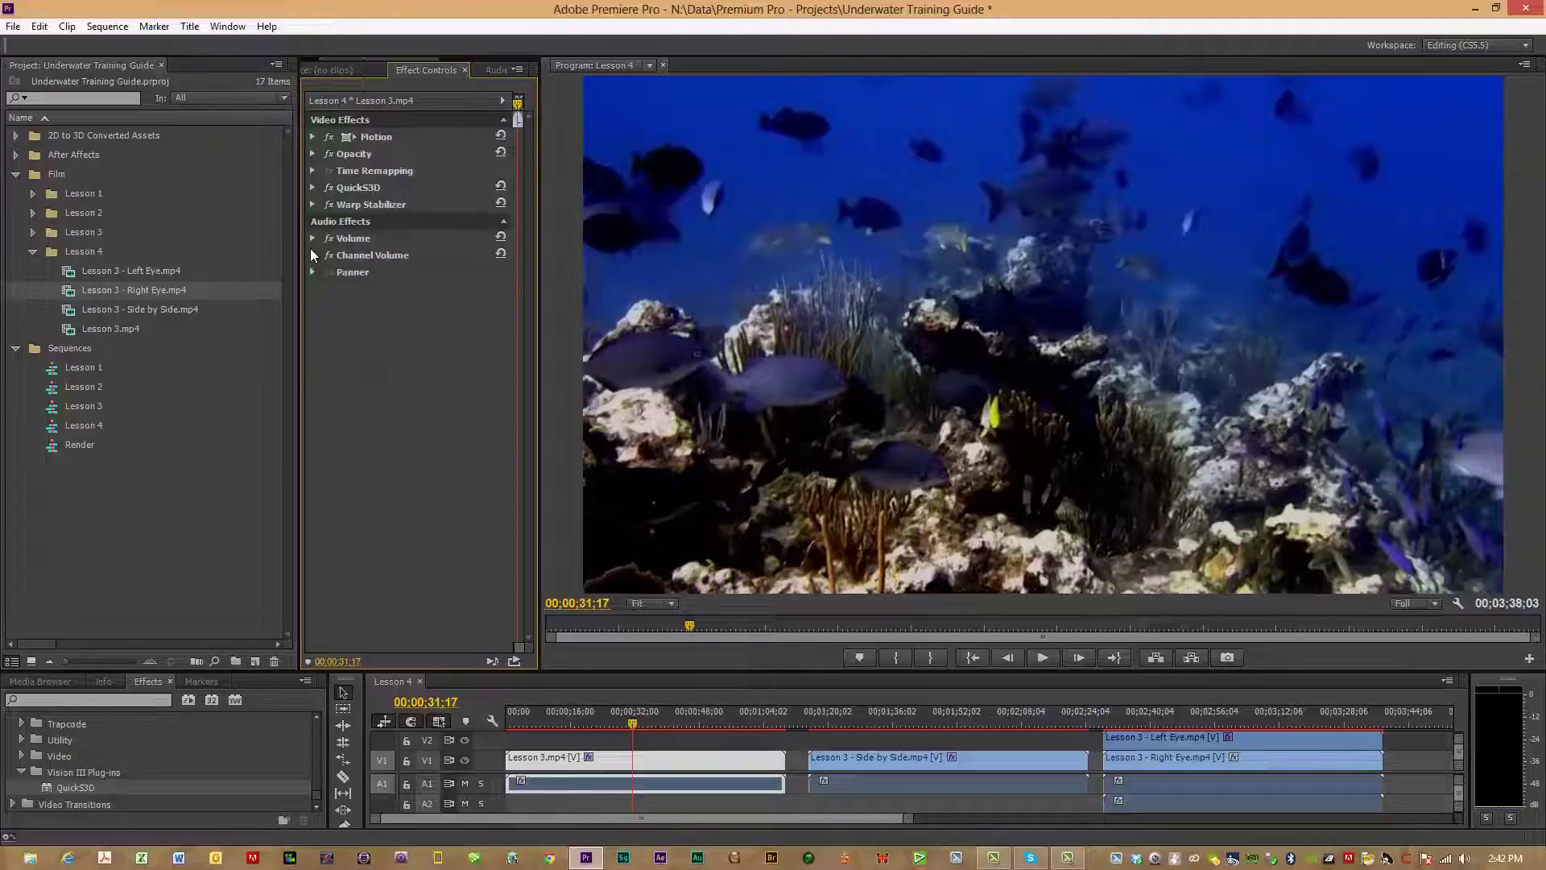
left_click(312, 203)
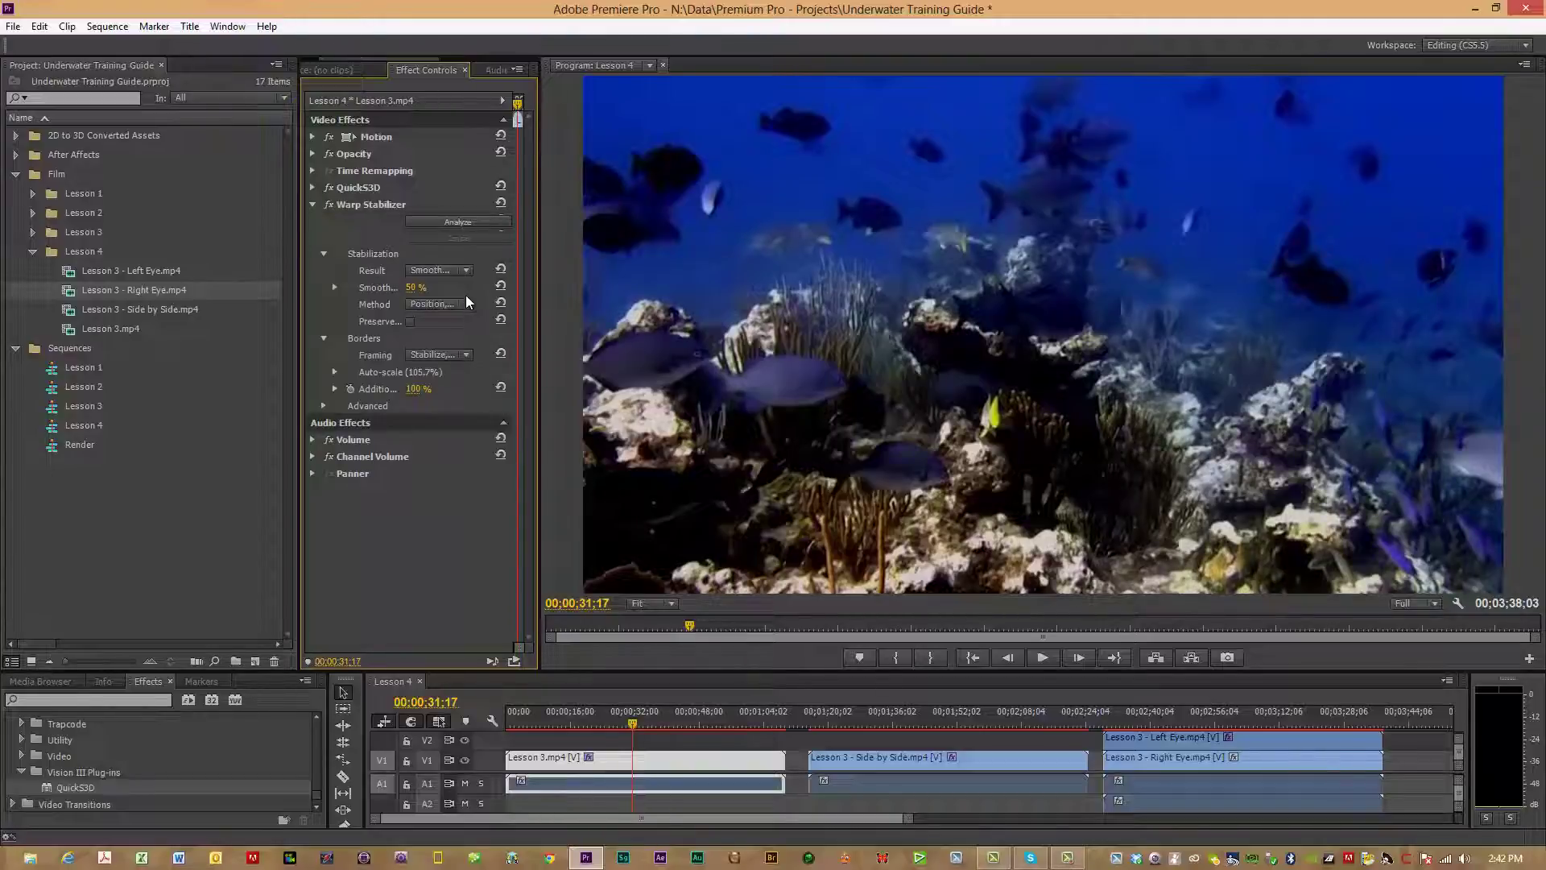
left_click(465, 271)
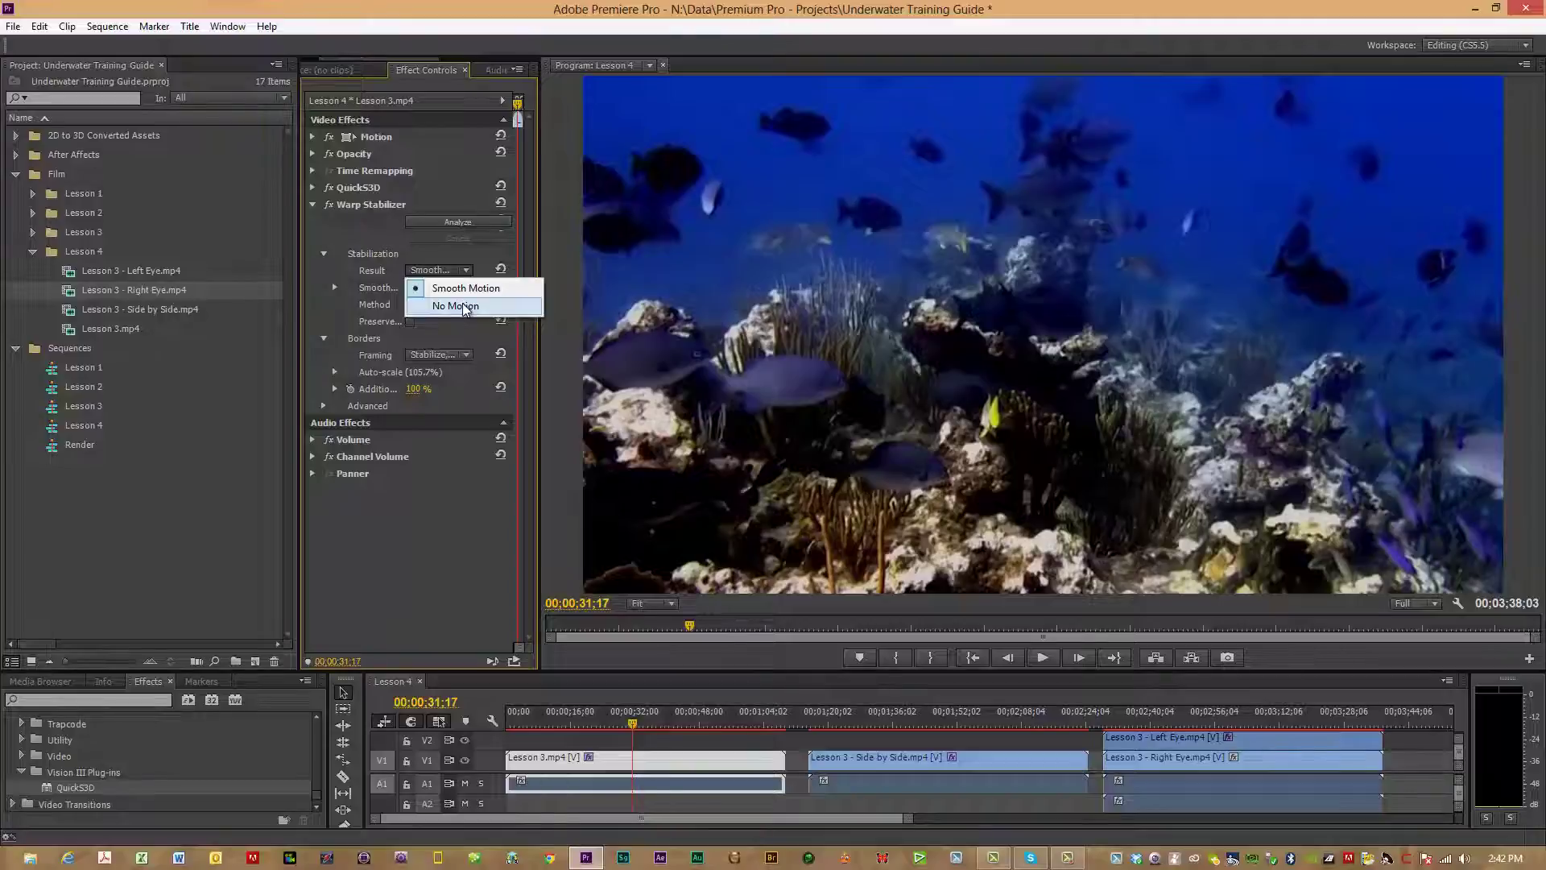
left_click(463, 308)
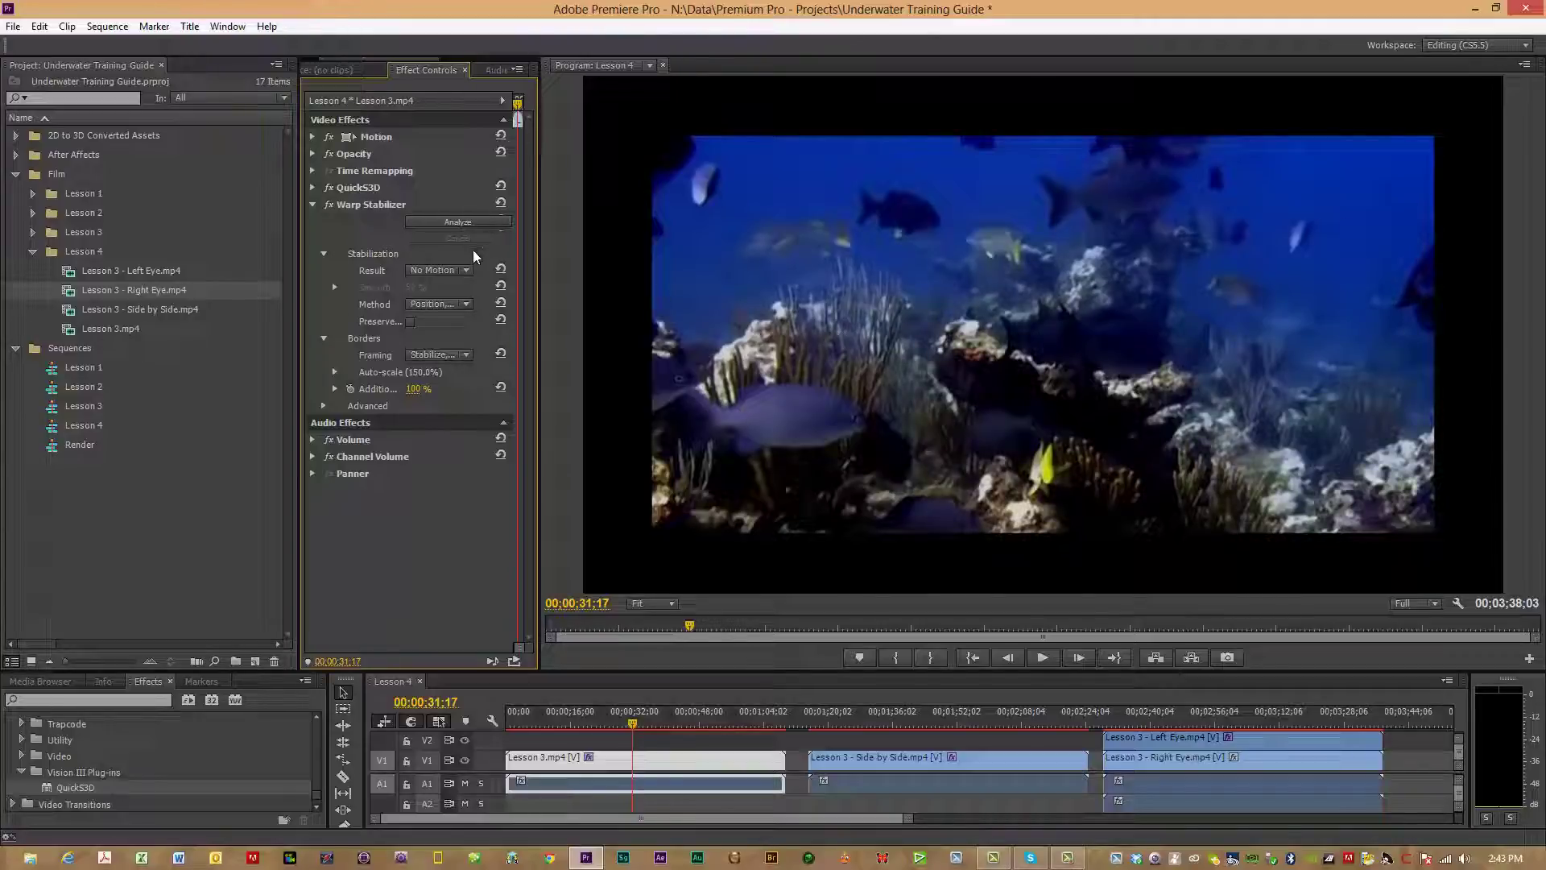
left_click(447, 274)
left_click(457, 293)
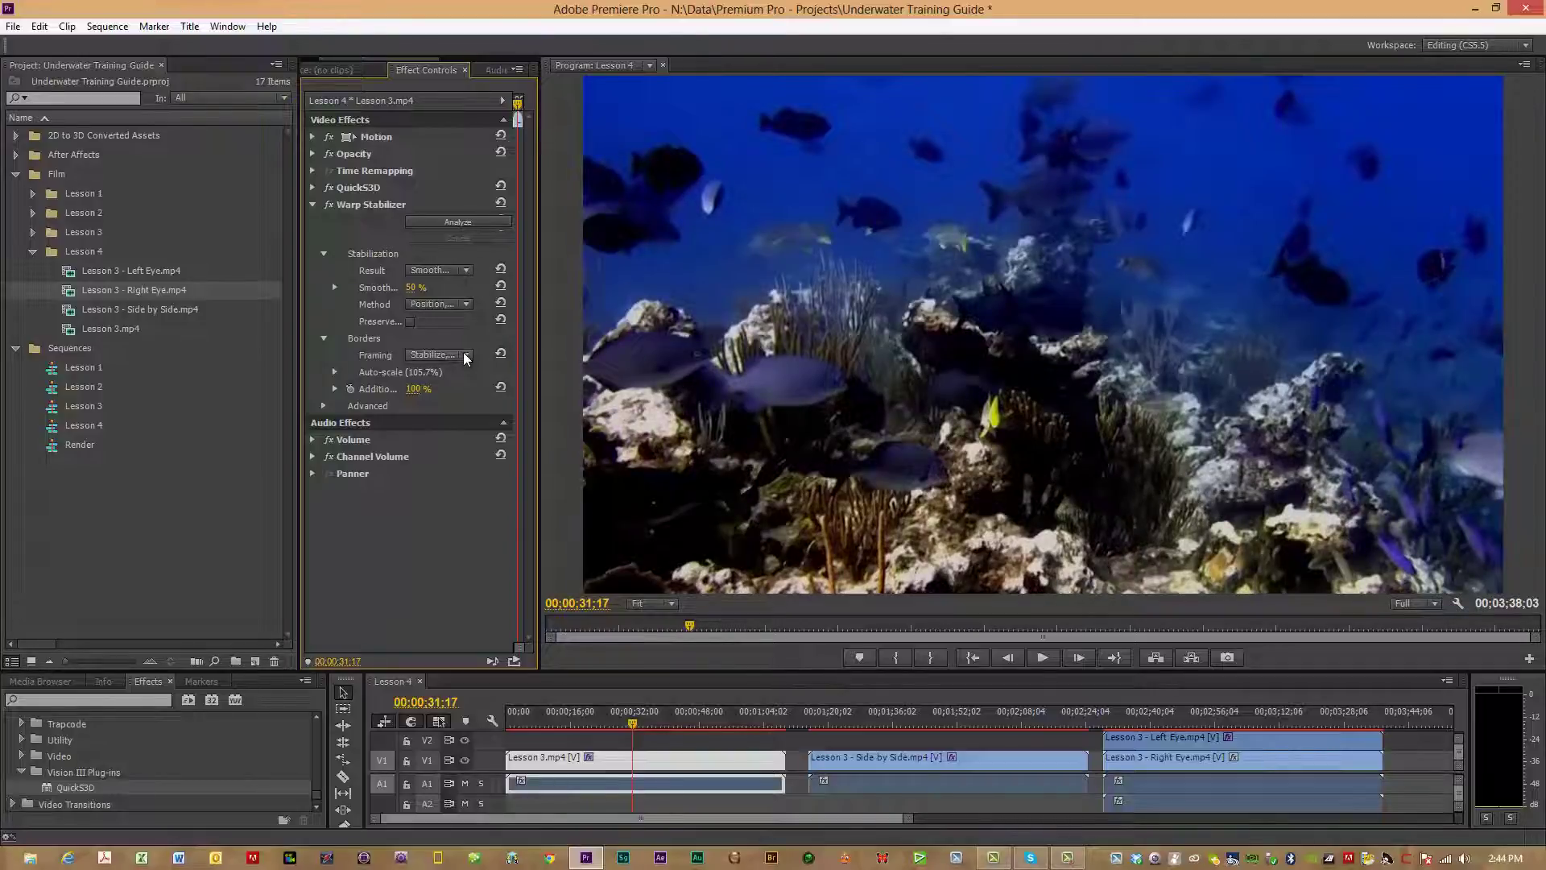
Review Warp Stabilizer's Method and Framing options, choosing Position, Scale, Rotation for the method and Stabilize, Crop, Auto-scale for the framing.
left_click(464, 303)
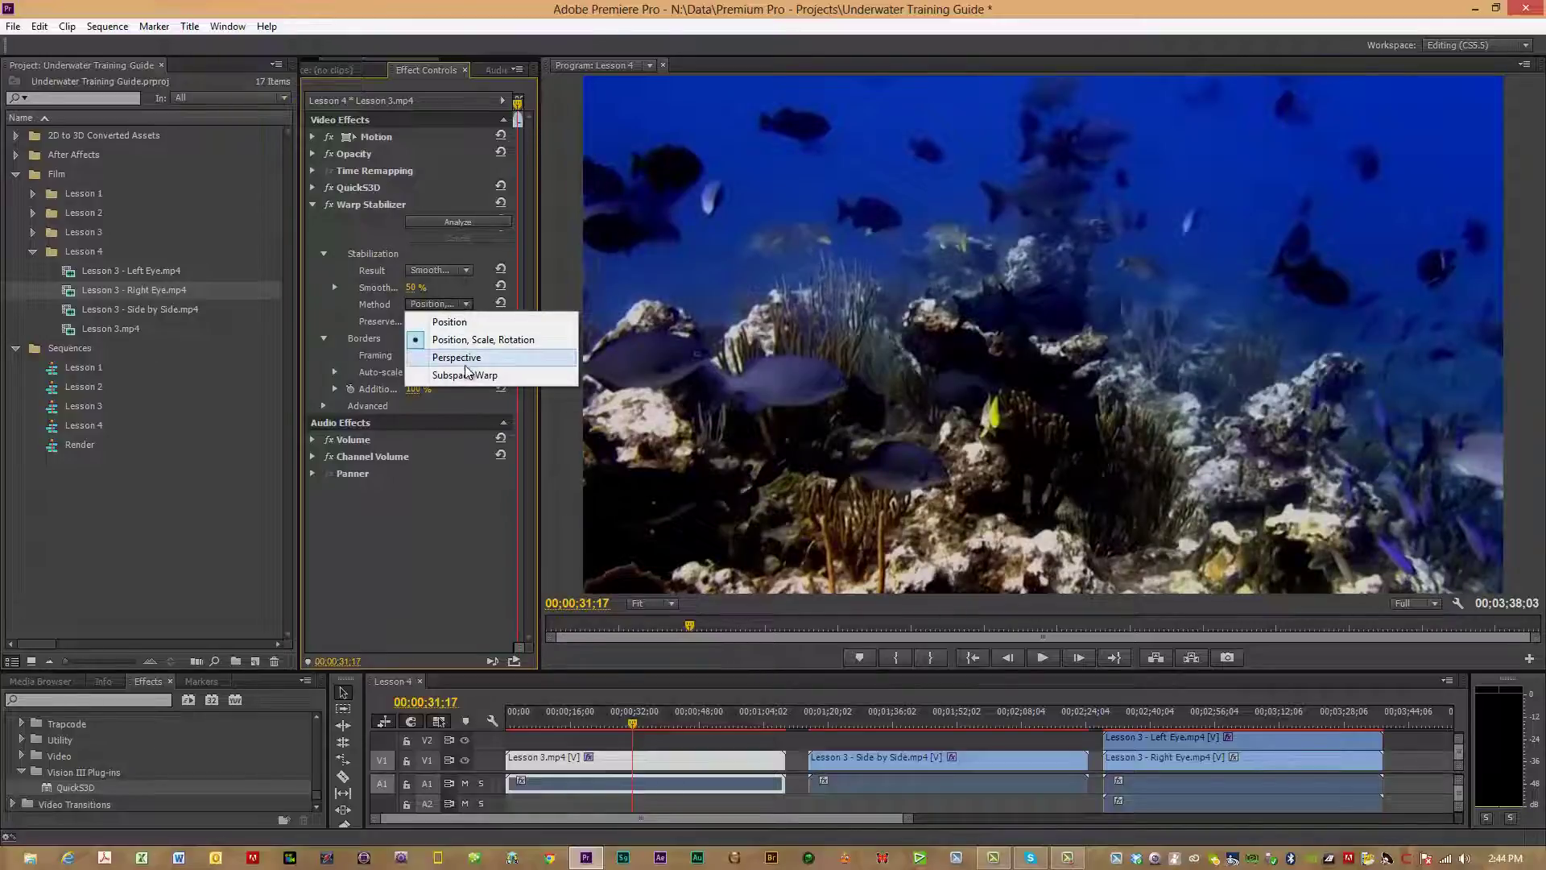
left_click(463, 340)
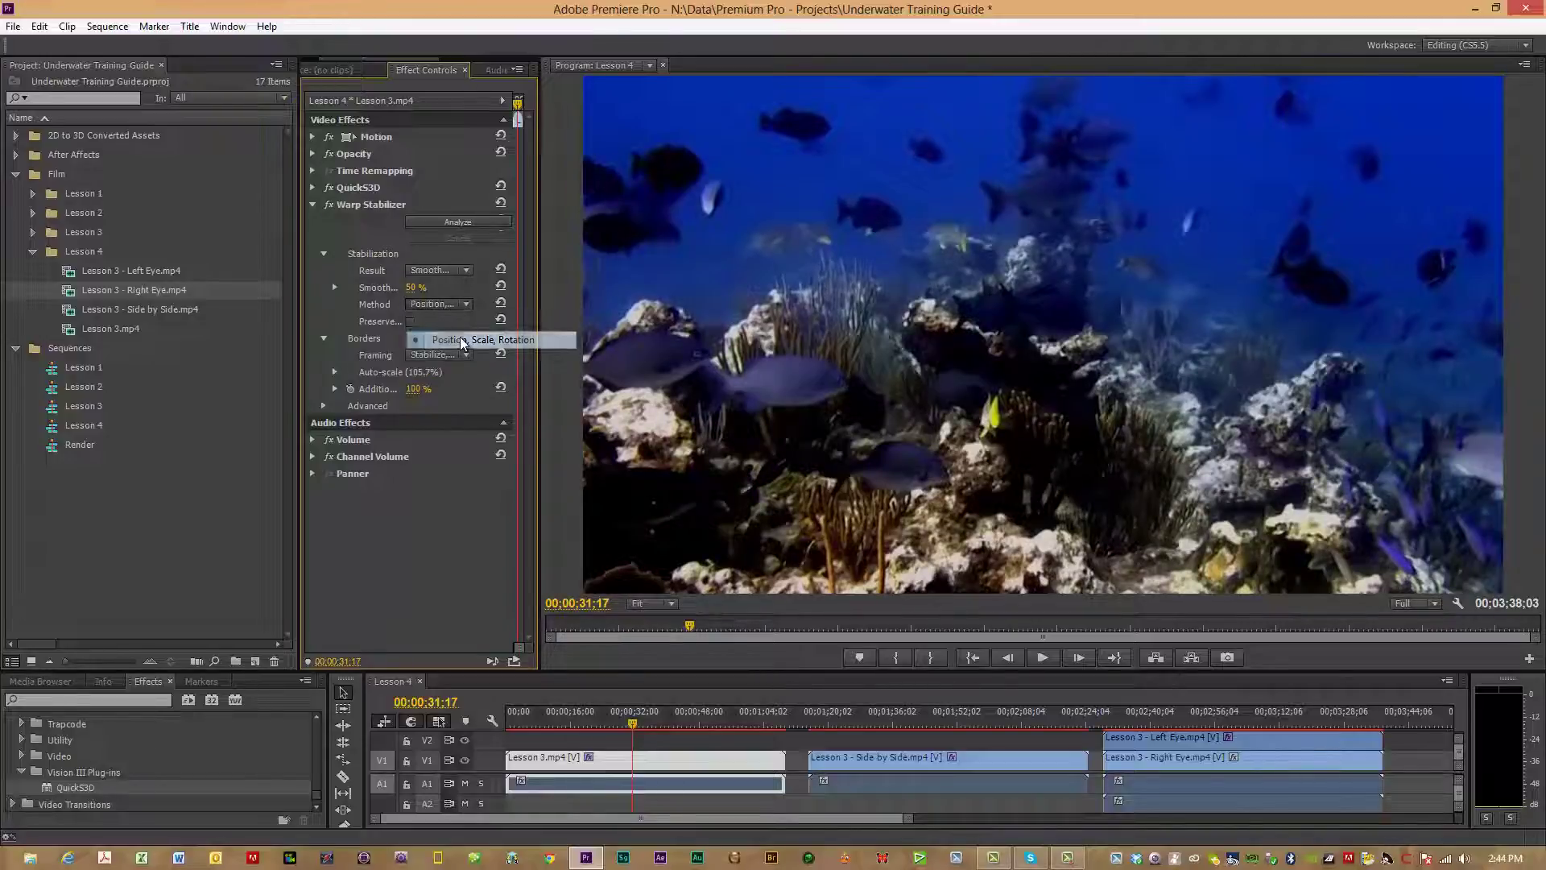
left_click(466, 357)
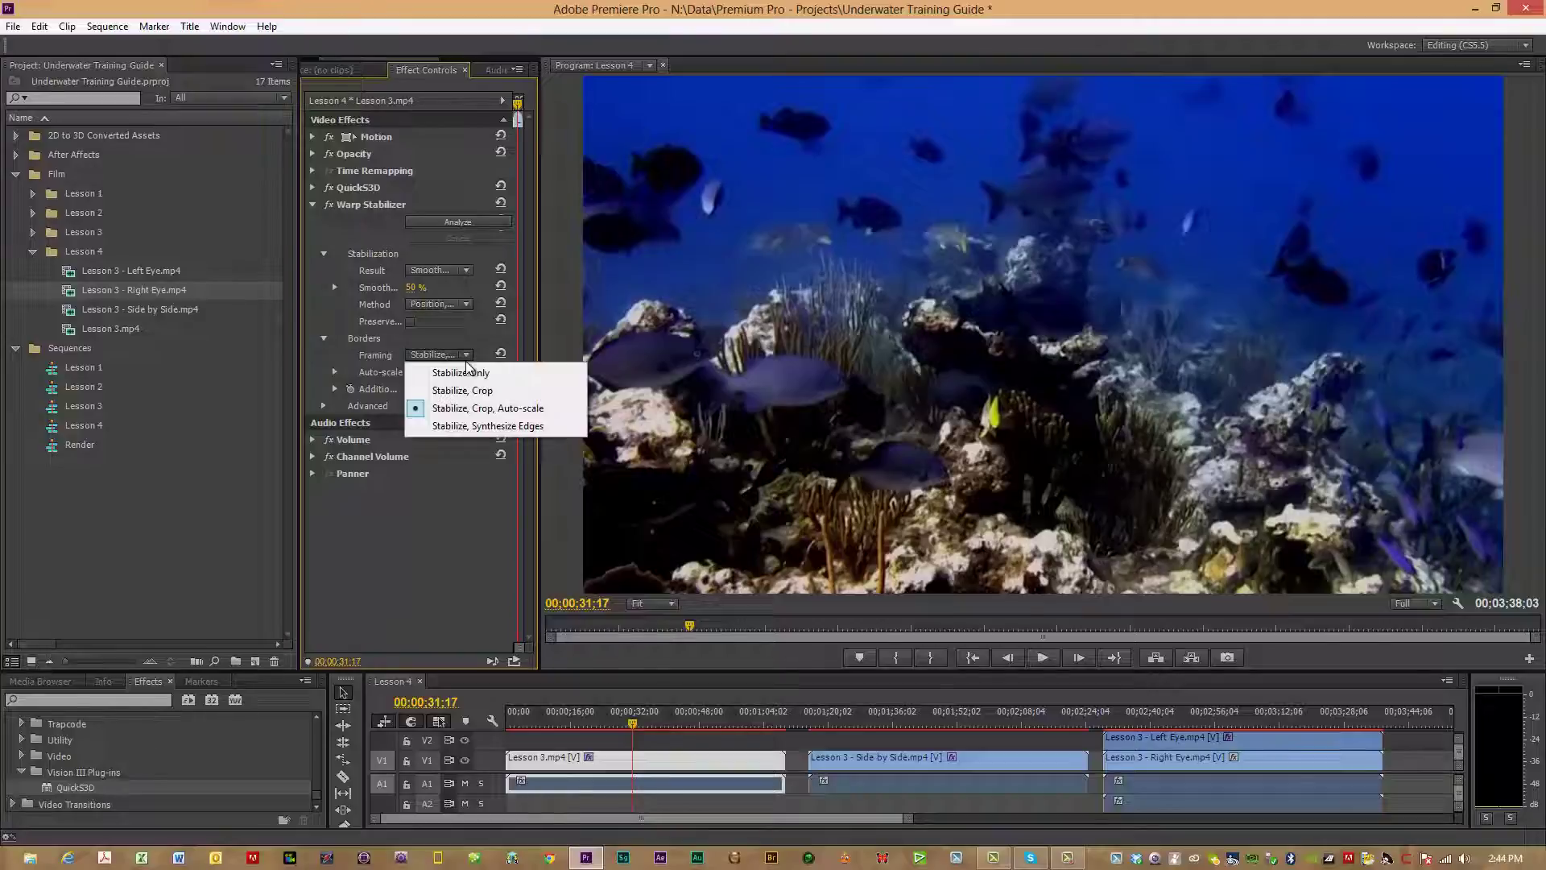
left_click(462, 412)
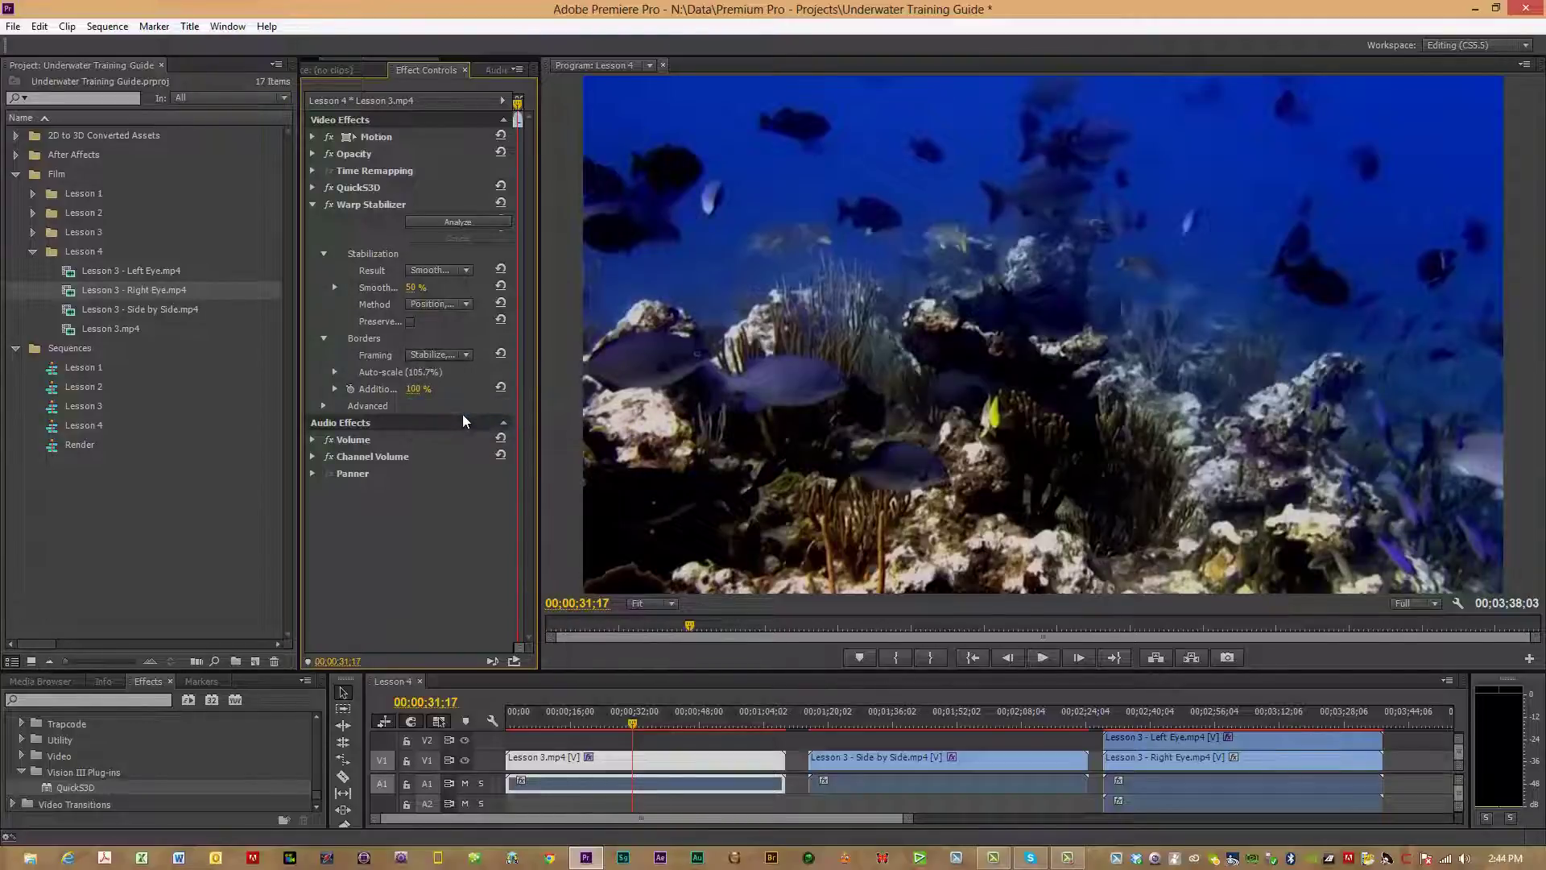